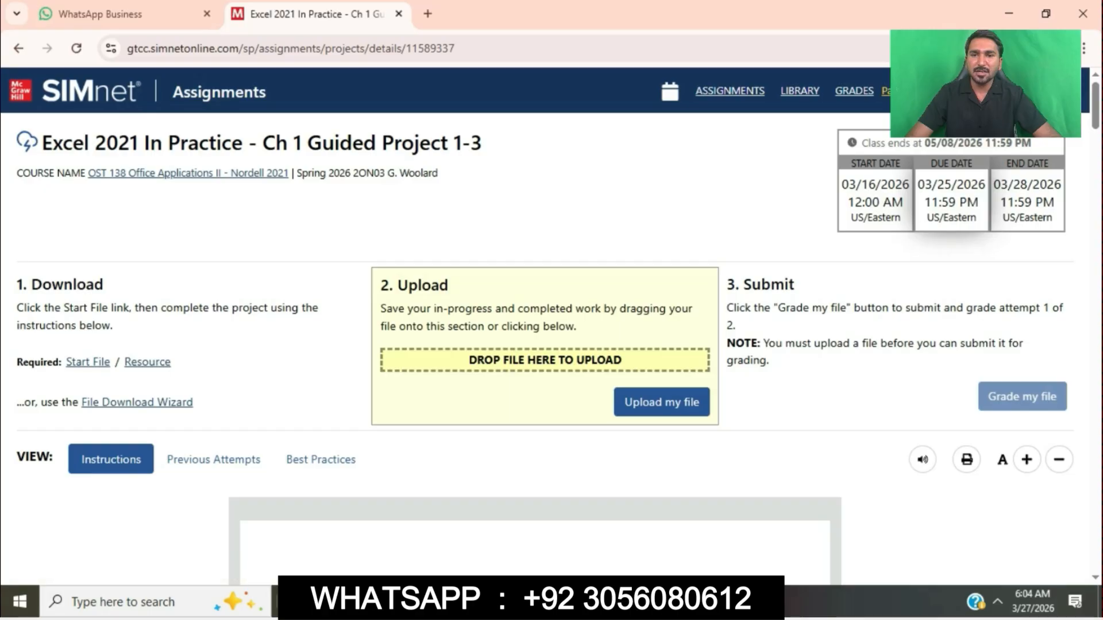
Switch to File Explorer and open the downloaded EX2021-GuidedProject-1-3 start workbook from the Downloads folder.
key("alt+Tab")
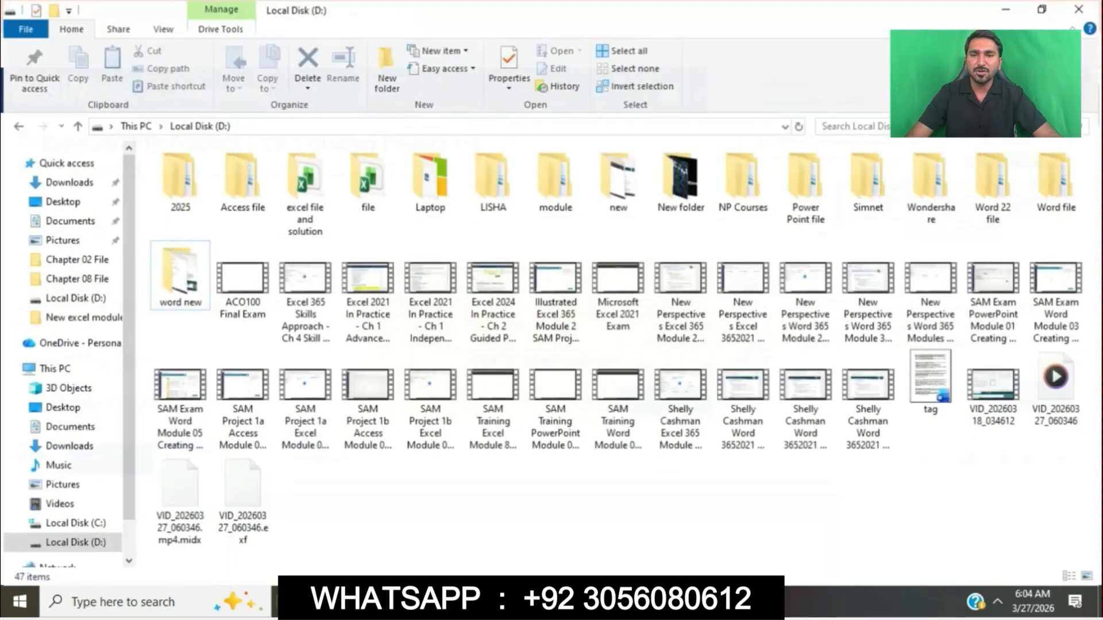
left_click(79, 180)
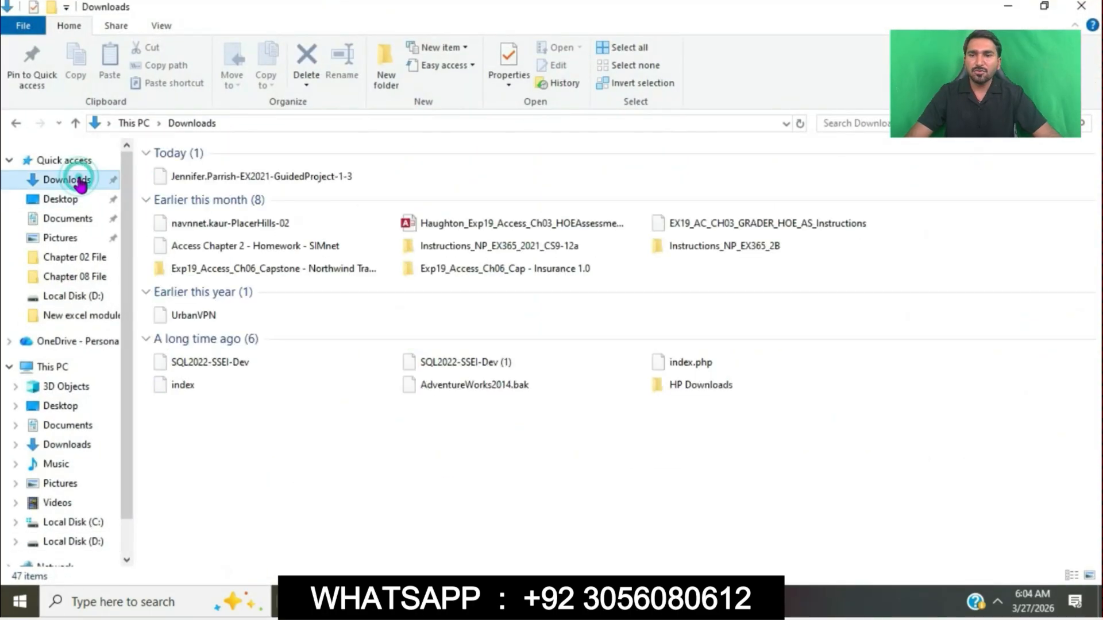
double_click(221, 180)
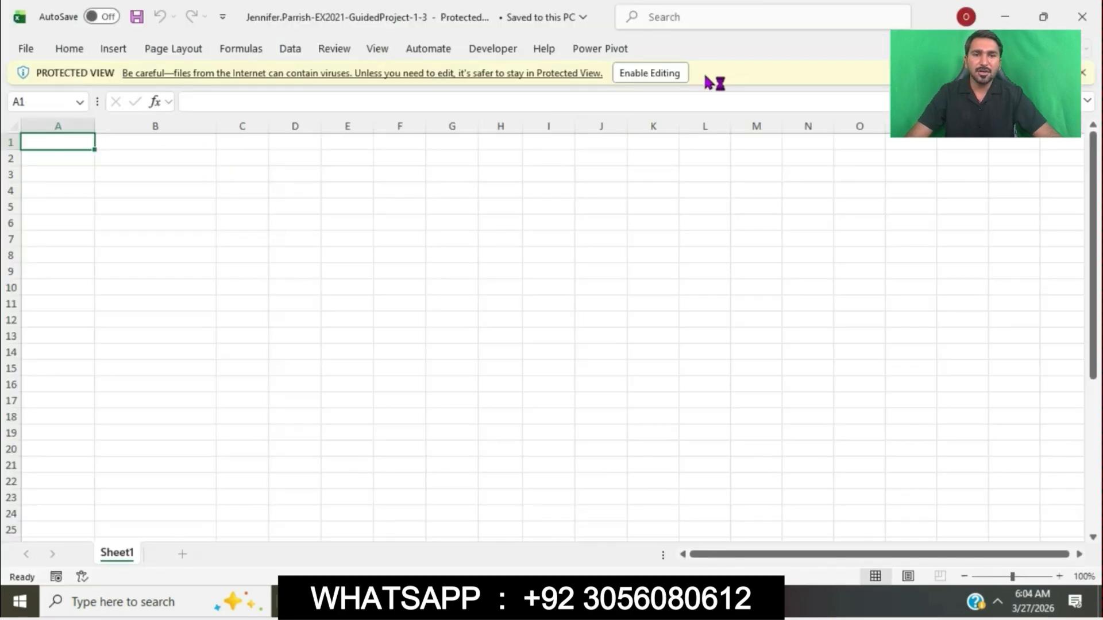
Read step 1 of the SIMnet project instructions in the browser and enable editing in the EX2021-GuidedProject-1-3 workbook in Excel.
left_click(551, 601)
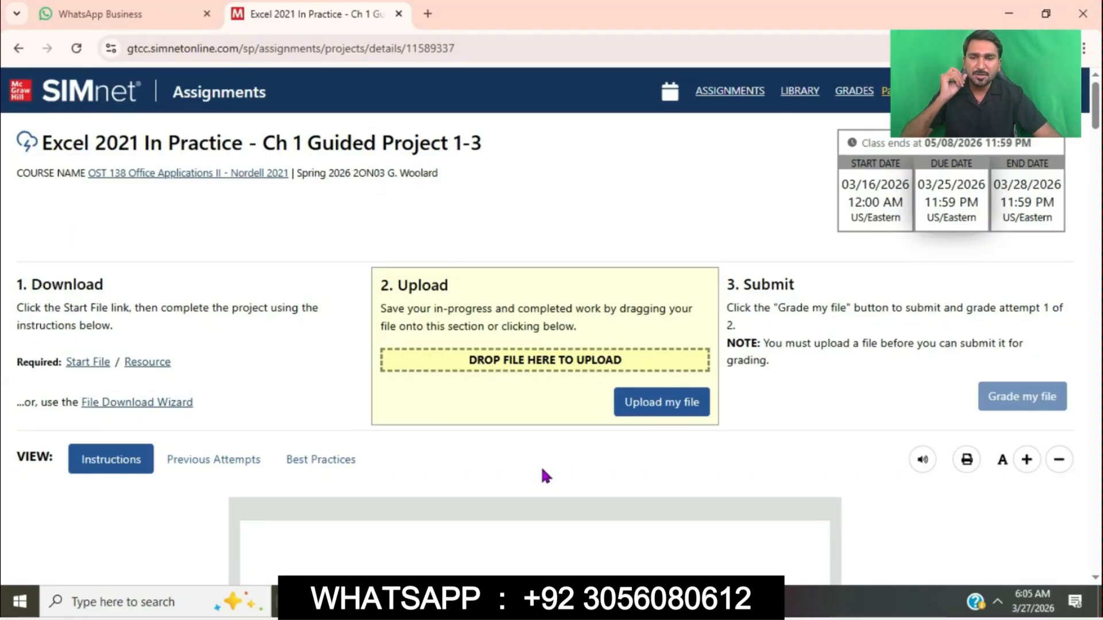
scroll(545, 477, "down", 14)
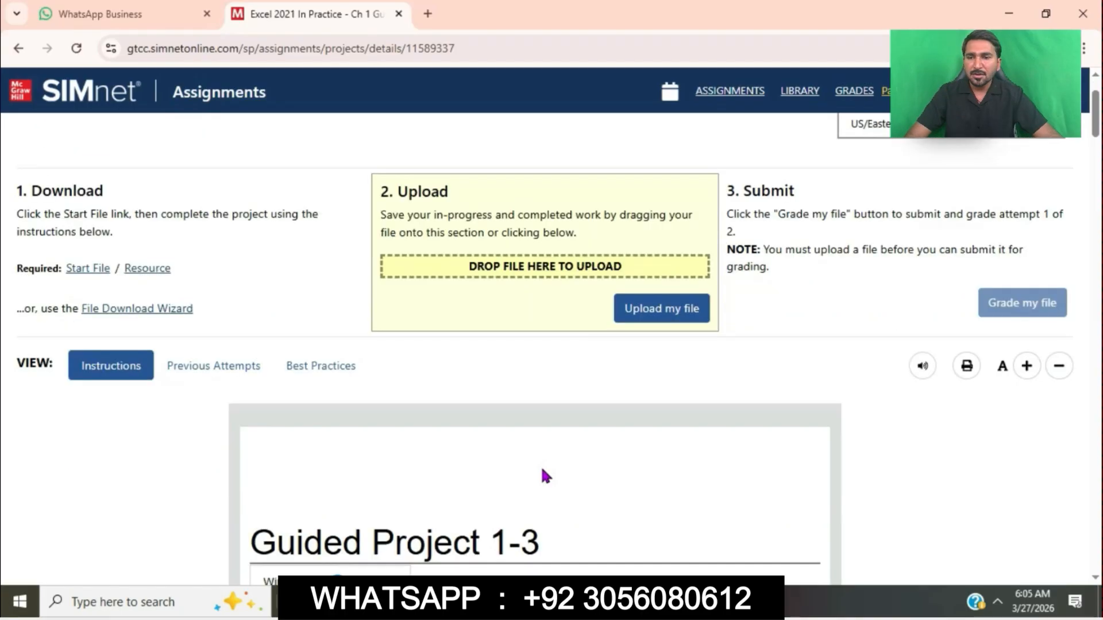
scroll(545, 476, "down", 5)
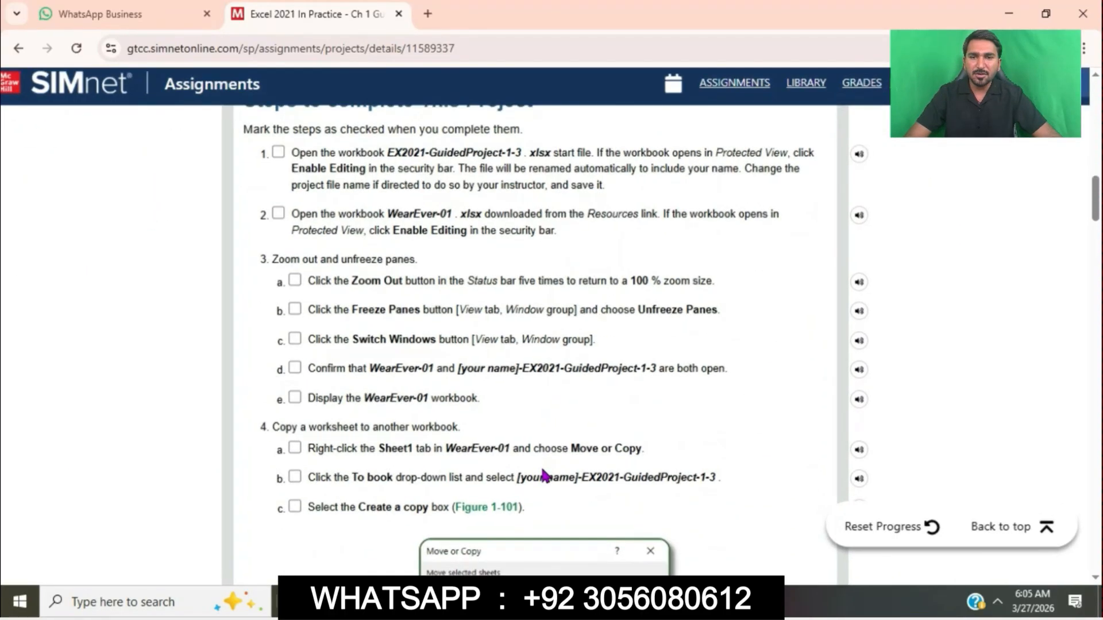
scroll(546, 477, "up", 3)
scroll(541, 467, "up", 2)
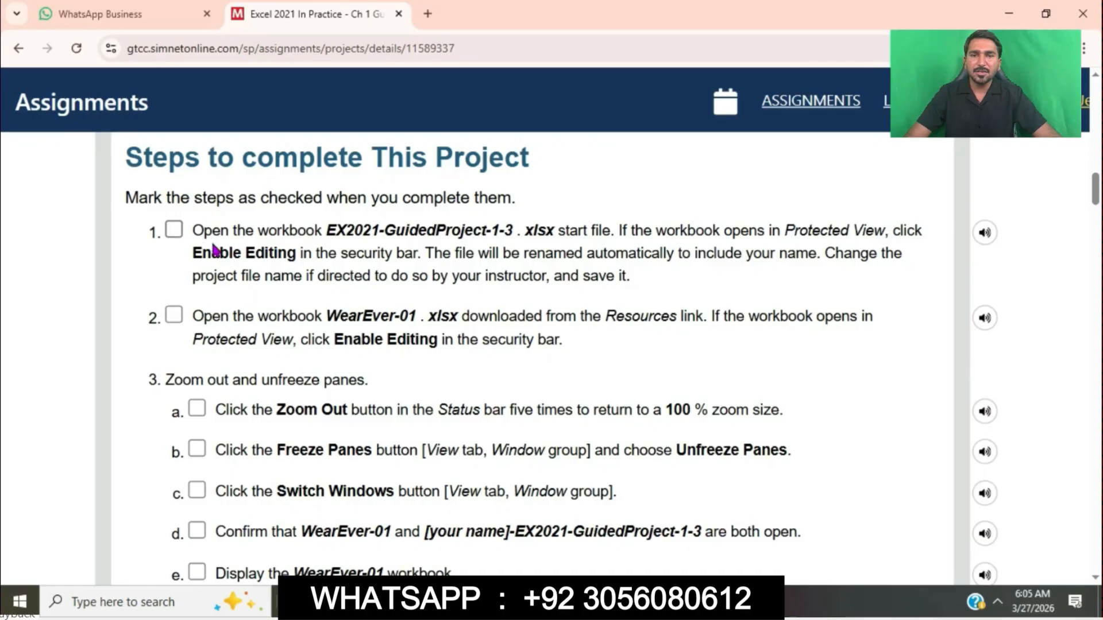
left_click_drag(200, 237, 614, 273)
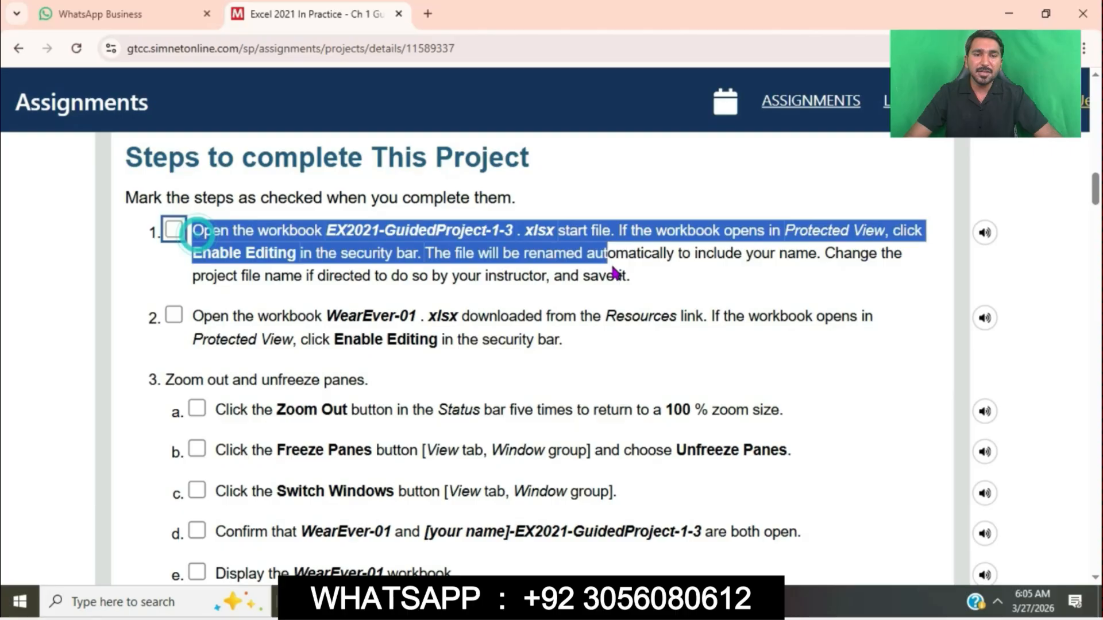
left_click_drag(614, 273, 643, 289)
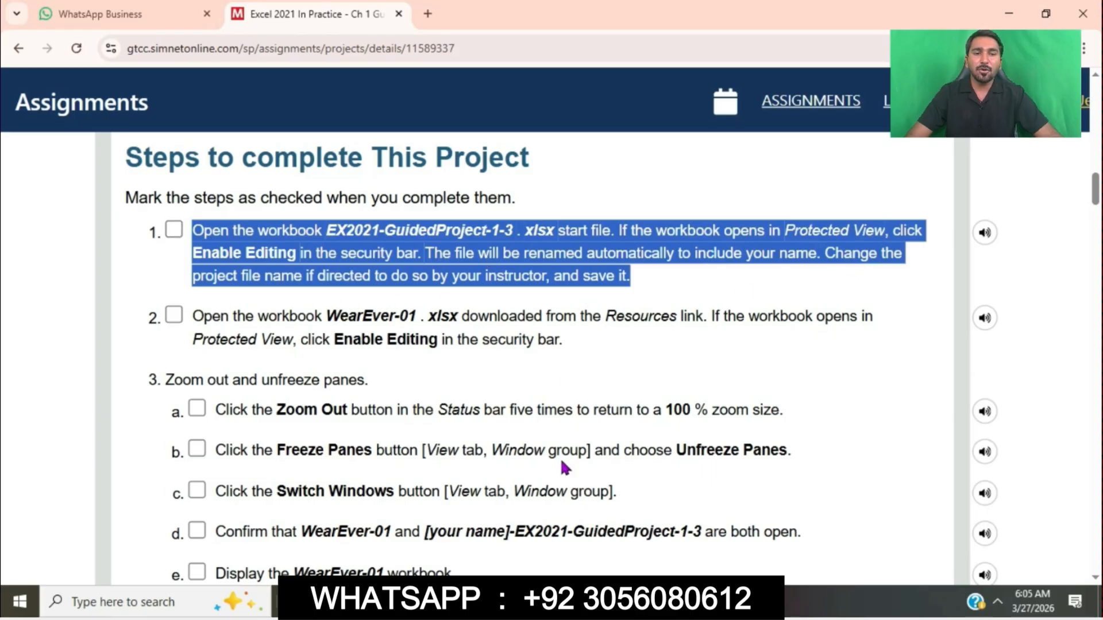
key("alt+Tab")
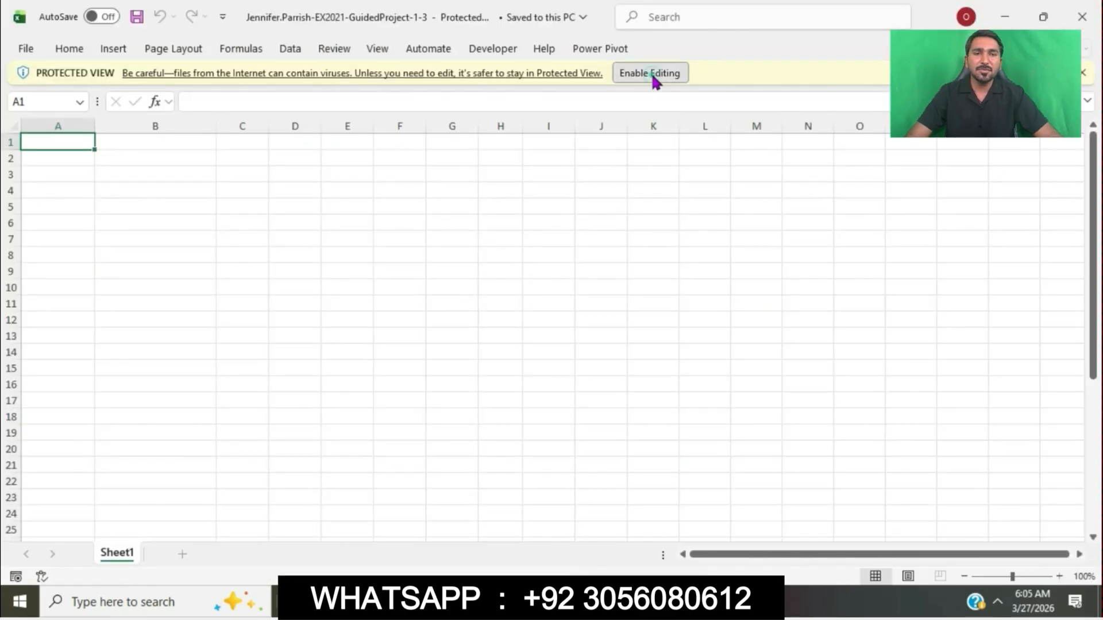
left_click(652, 73)
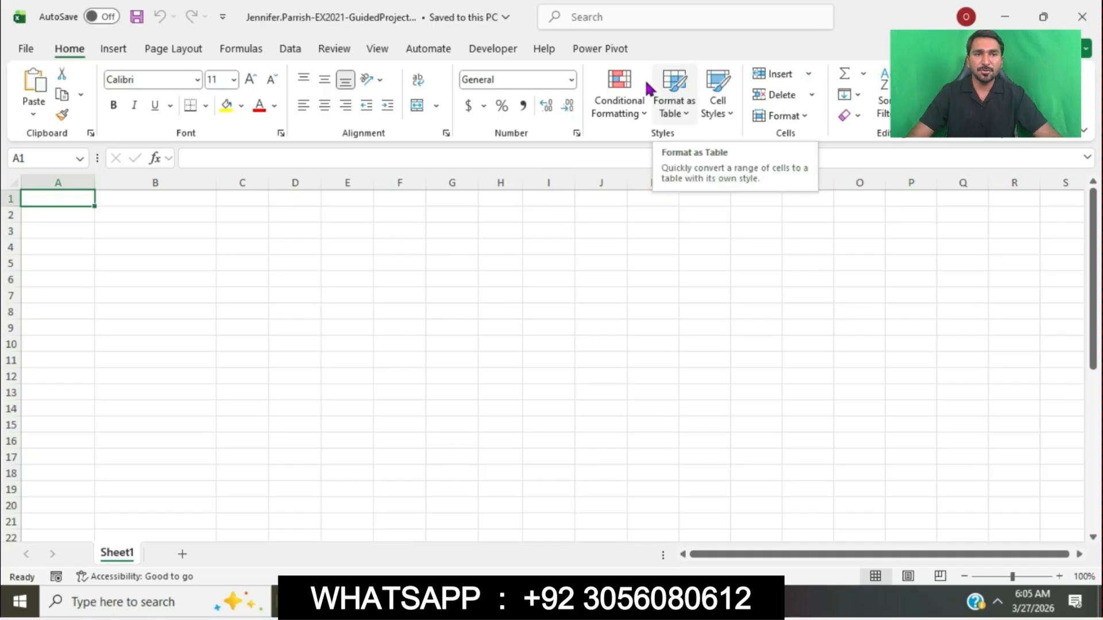
Return to the SIMnet assignment page in the browser and download the project's required Resource file.
key("alt+Tab")
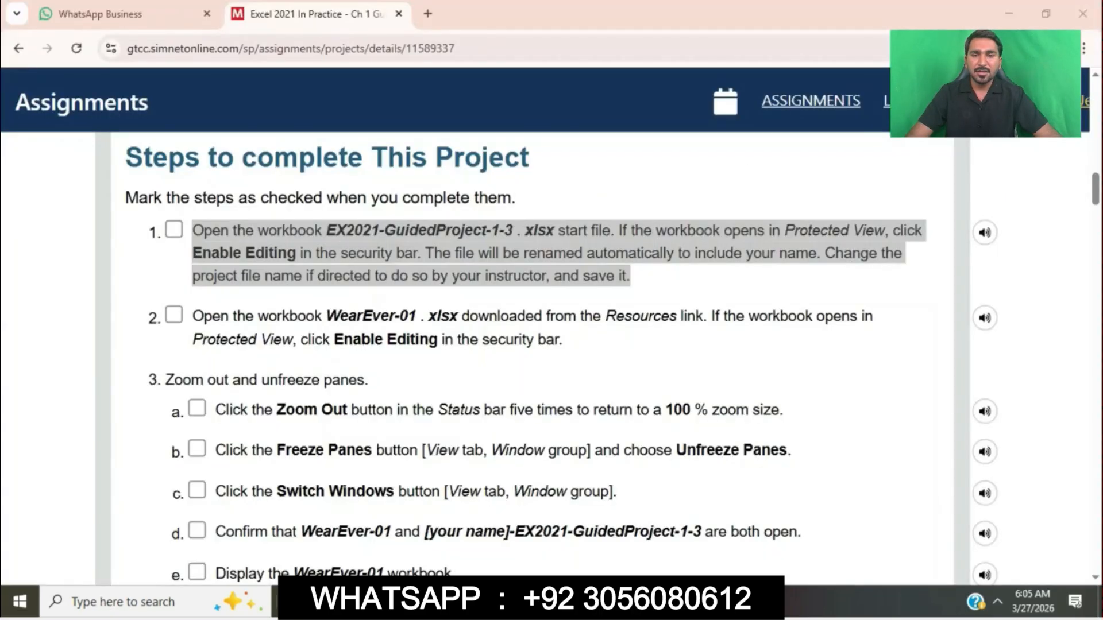
scroll(546, 326, "down", 1)
scroll(546, 326, "down", 2)
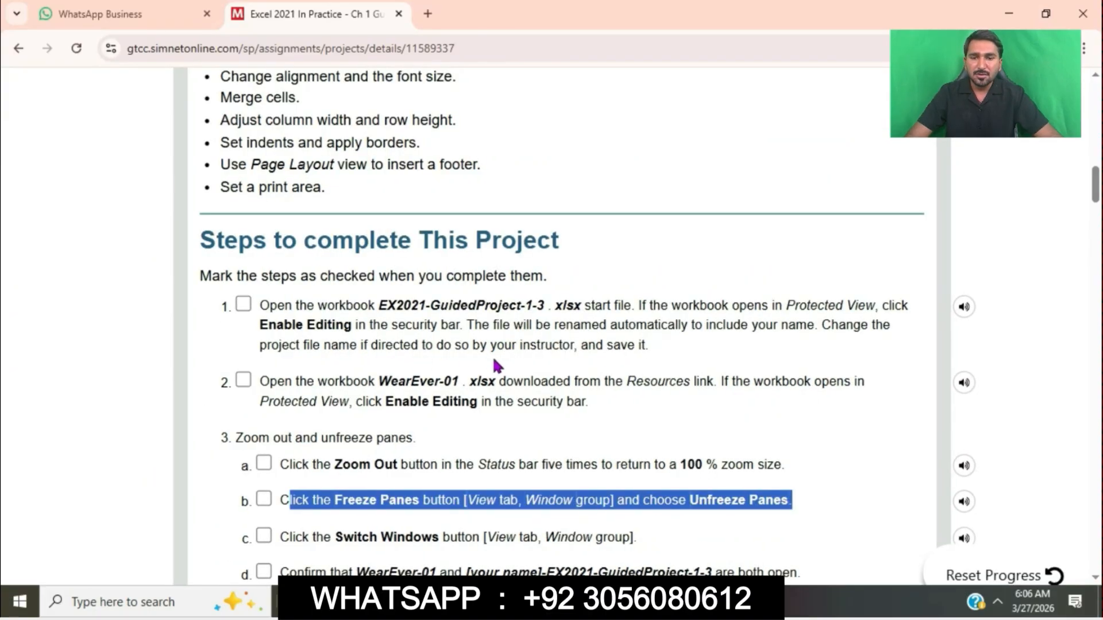
key("alt+Tab")
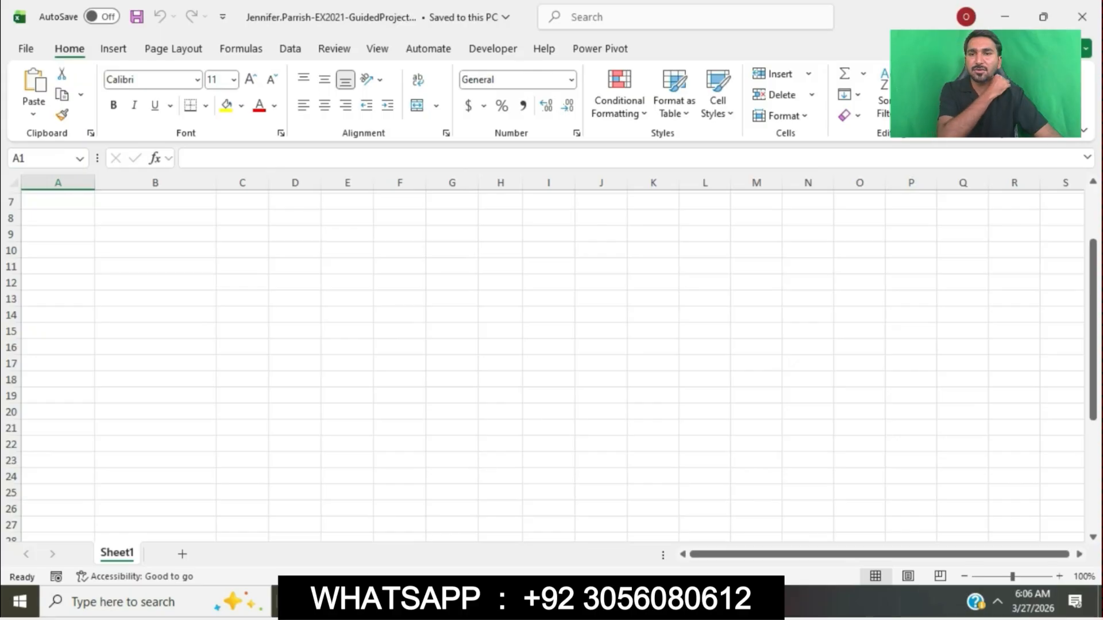
key("alt+Tab")
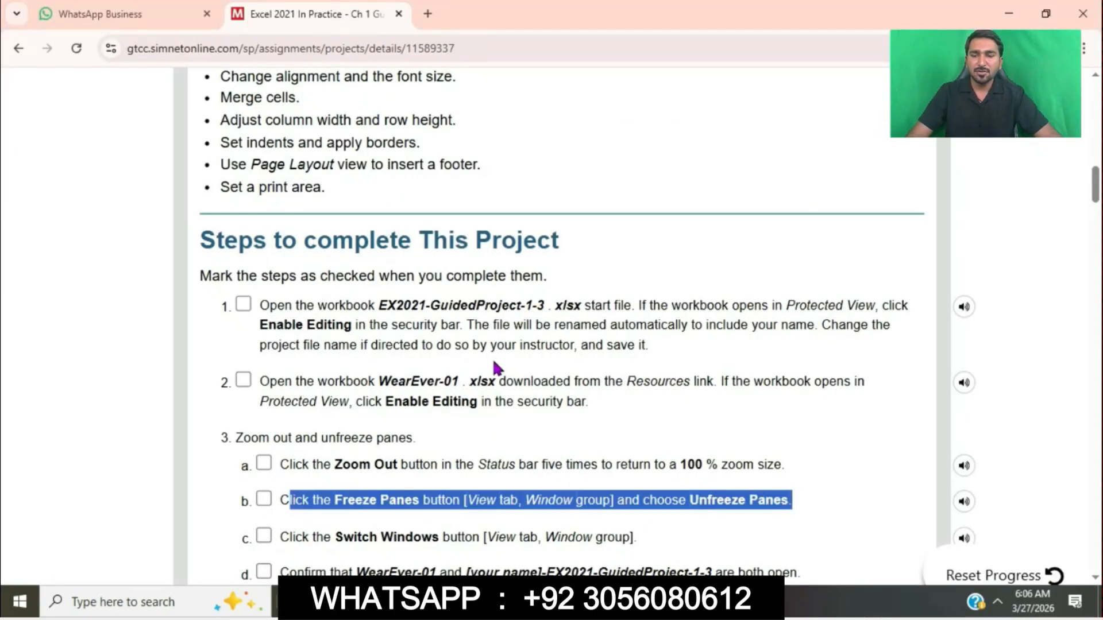
scroll(494, 368, "up", 7)
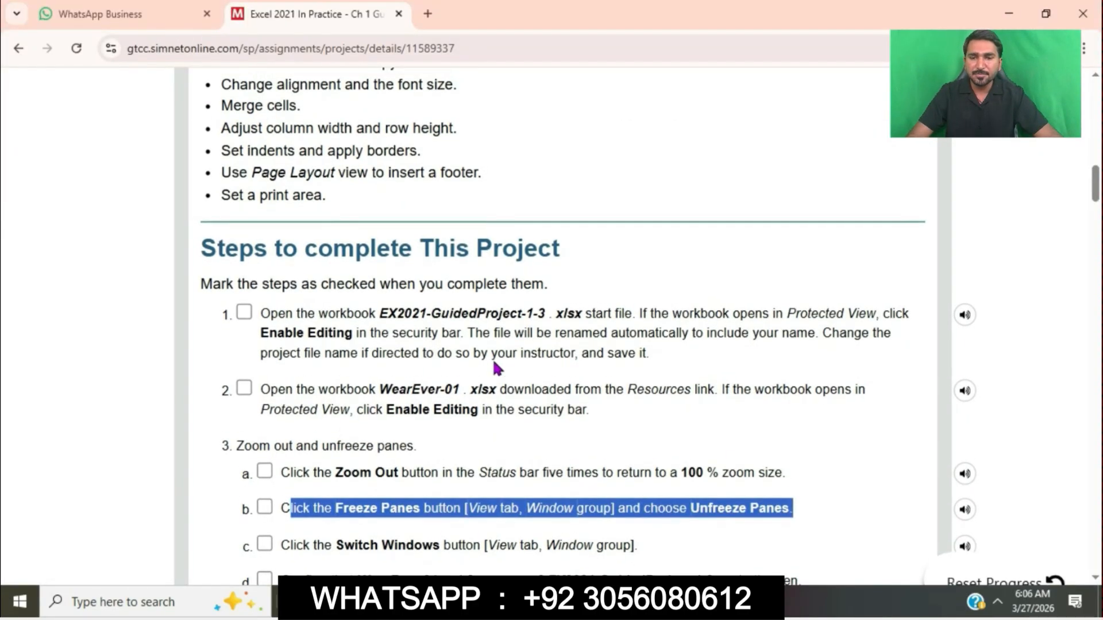
scroll(498, 368, "up", 10)
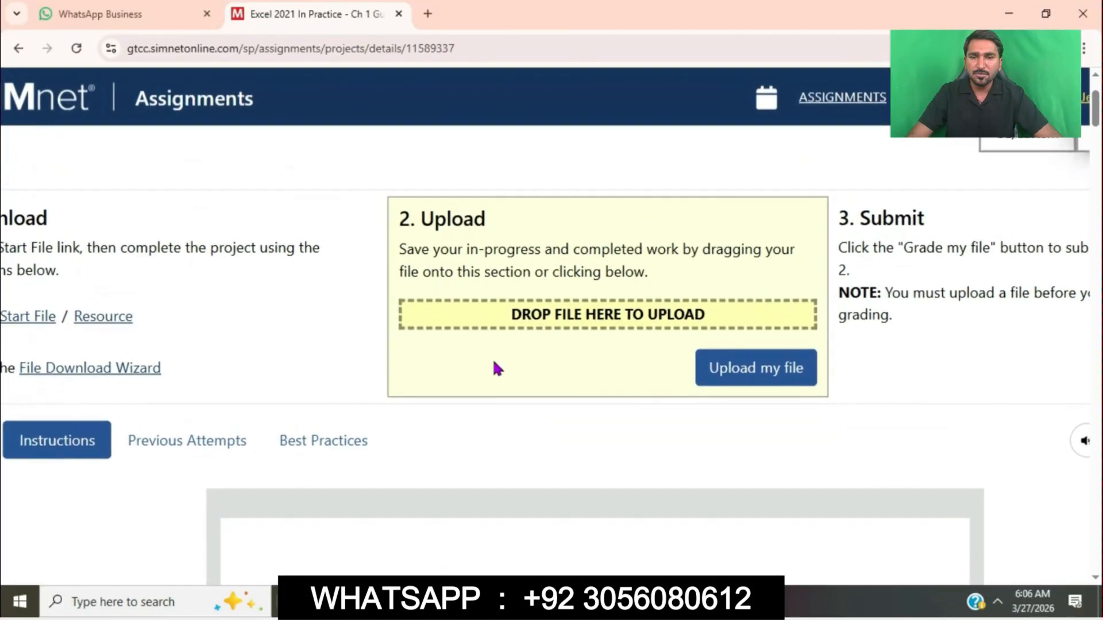
scroll(497, 369, "down", 1)
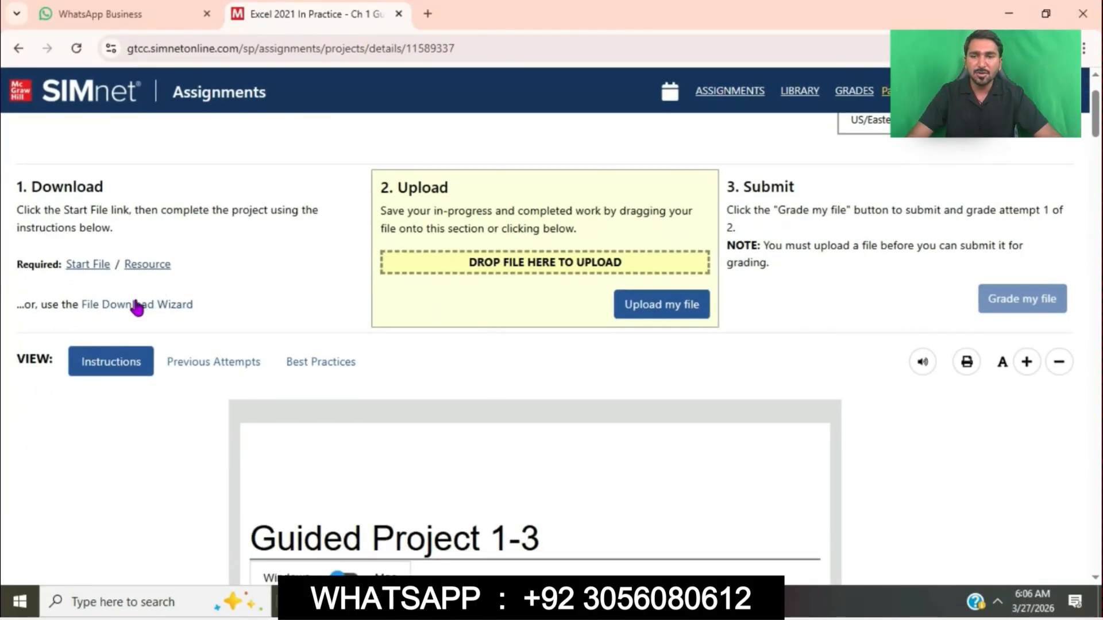
left_click(136, 264)
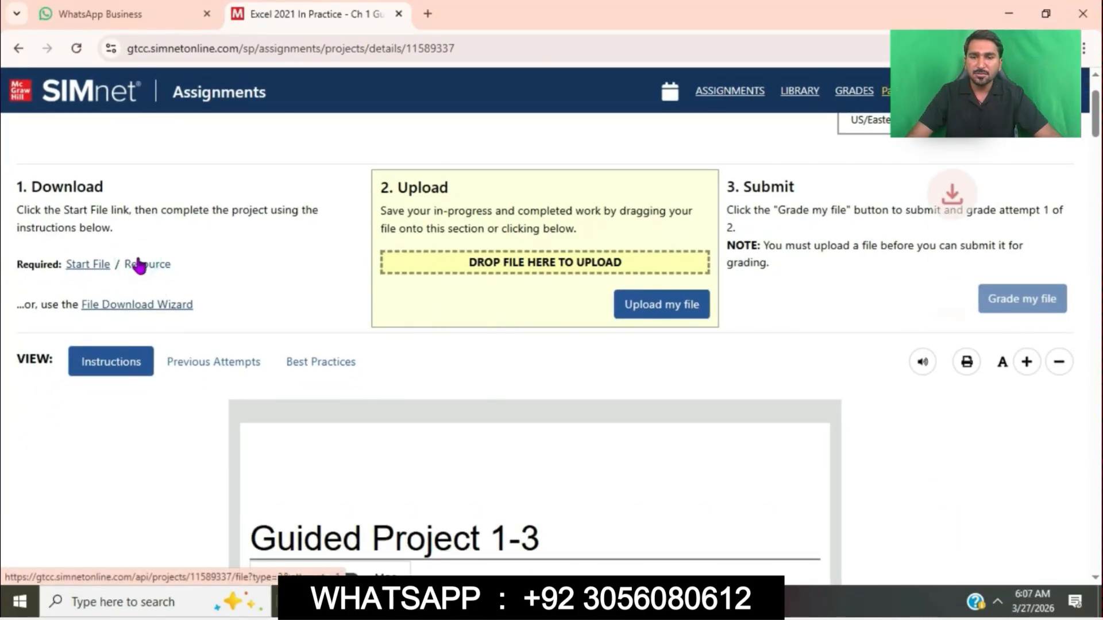
Open the WearEver-01 workbook from the Downloads folder in File Explorer and enable editing in it.
left_click(458, 600)
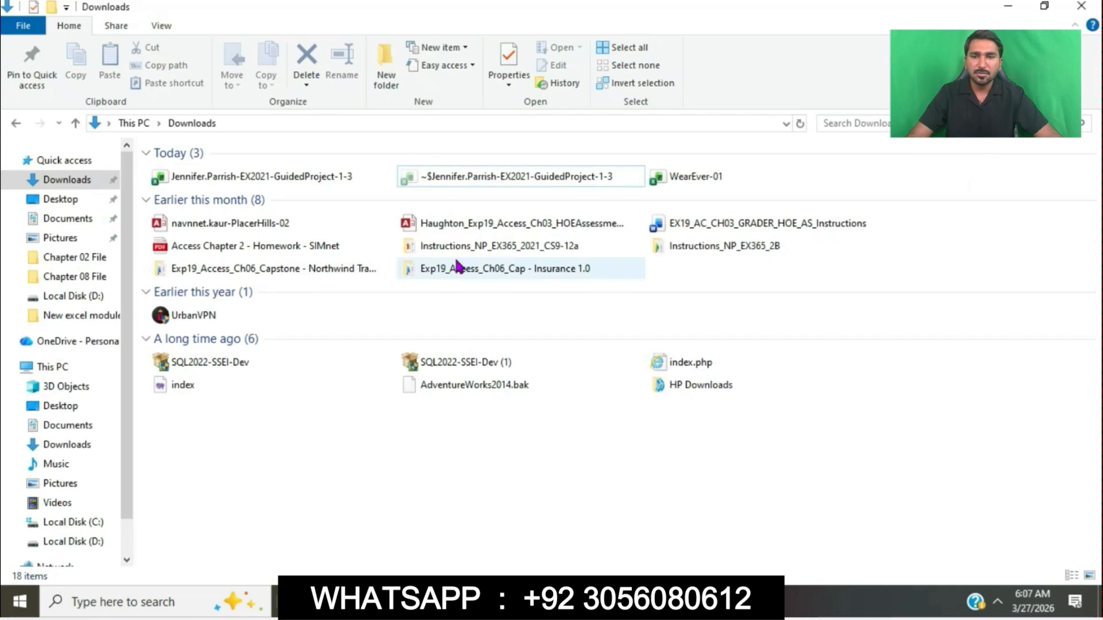
double_click(702, 178)
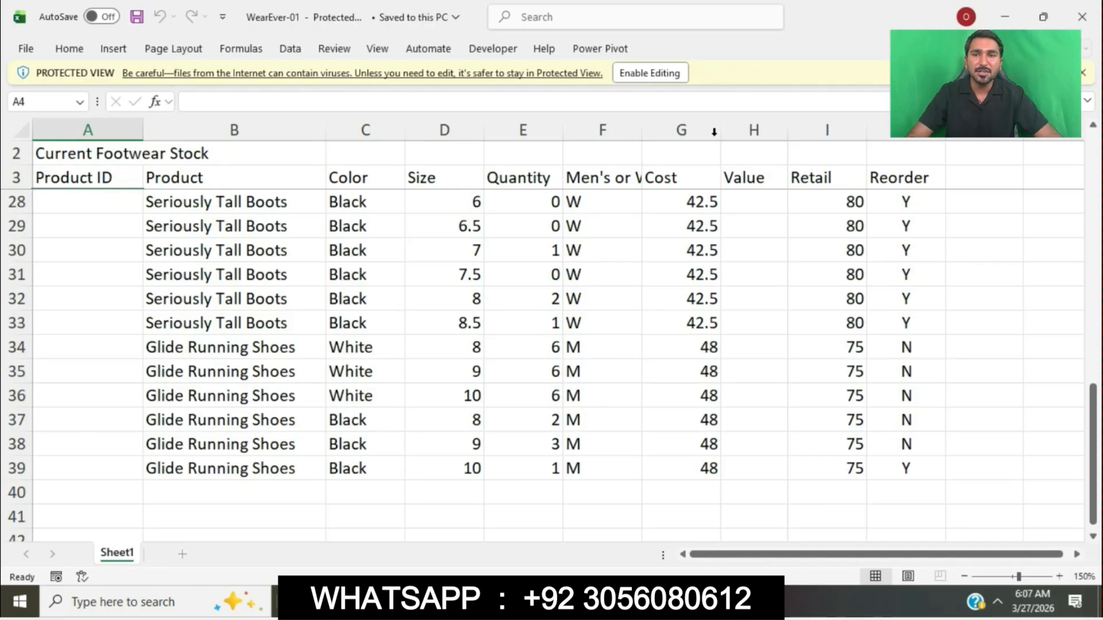
left_click(663, 74)
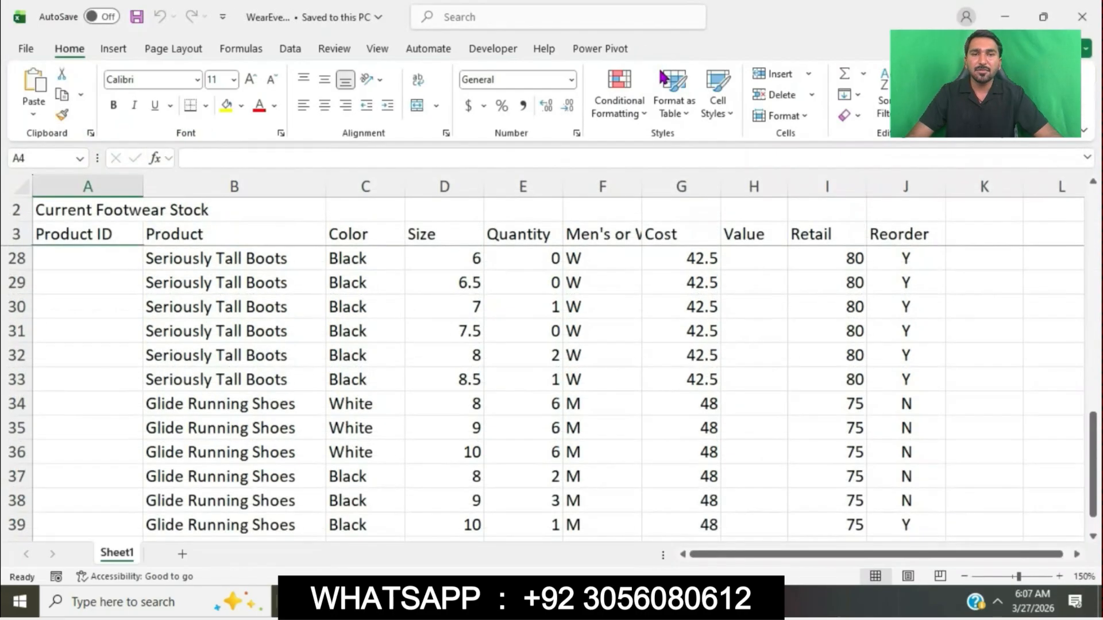
Zoom the WearEver-01 worksheet out to 100%.
left_click(962, 577)
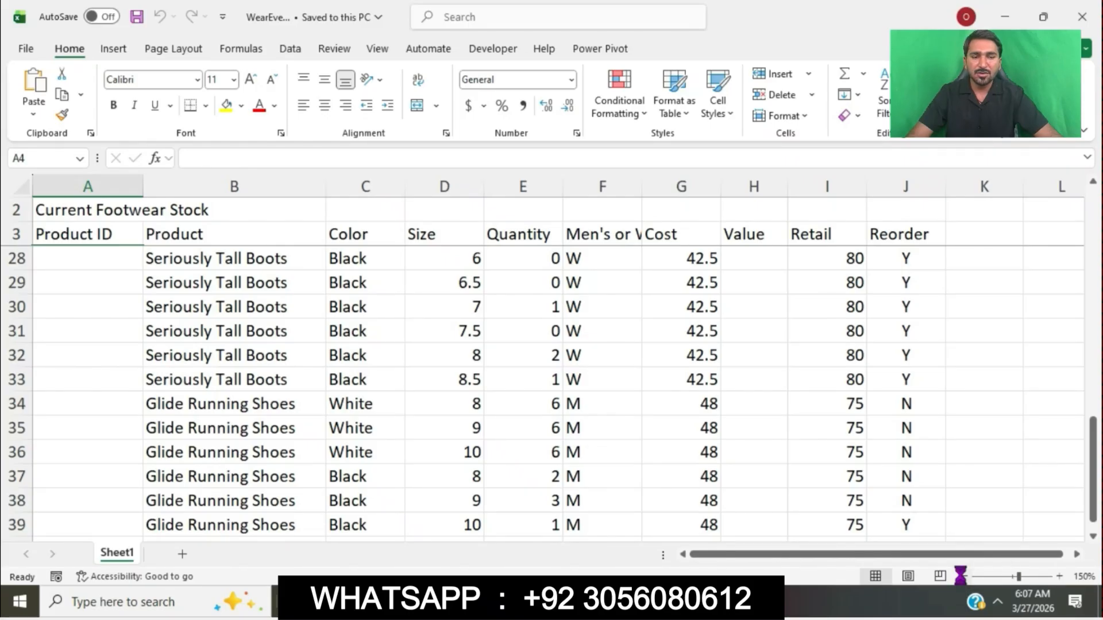
left_click(962, 576)
left_click(962, 577)
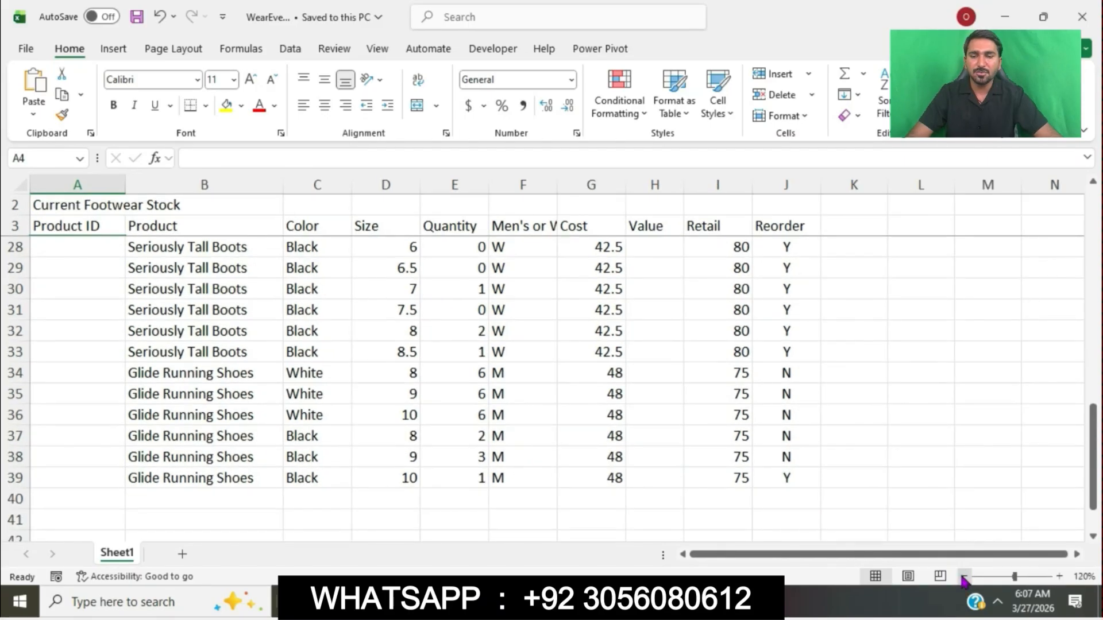
left_click(962, 576)
left_click(962, 577)
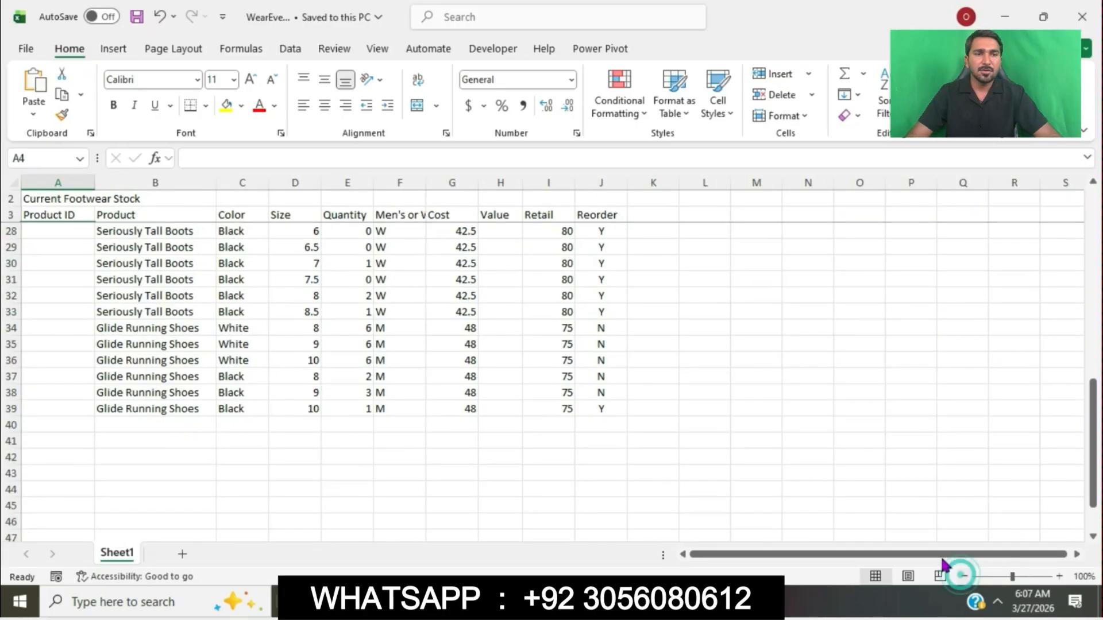
Check instruction 3b on the SIMnet page in the browser and unfreeze the panes in the WearEver-01 workbook in Excel.
left_click(459, 602)
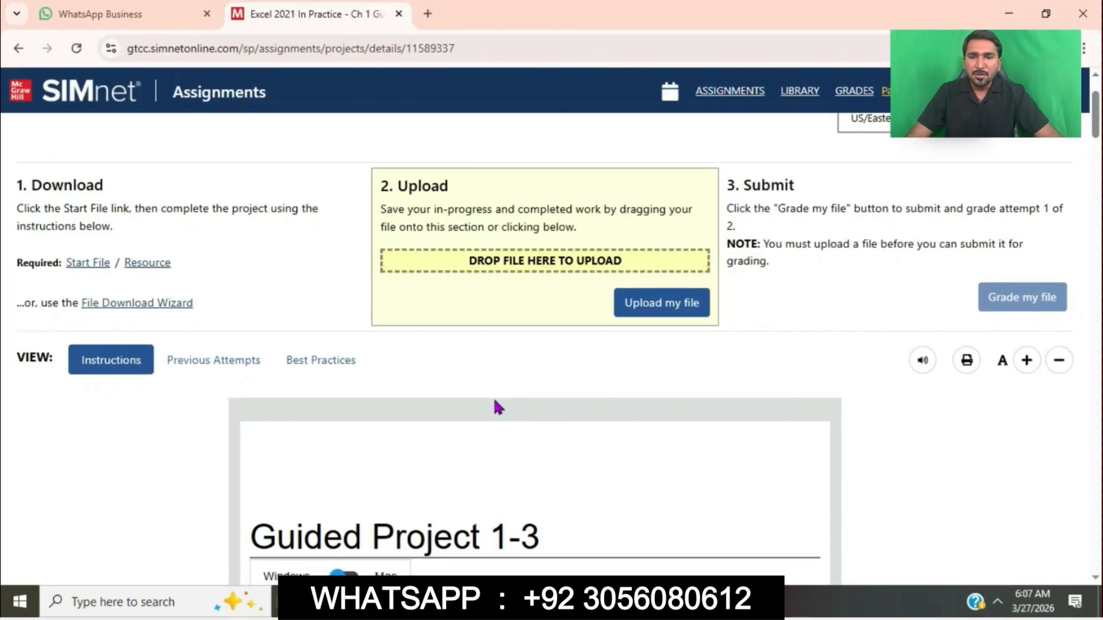
scroll(497, 406, "down", 20)
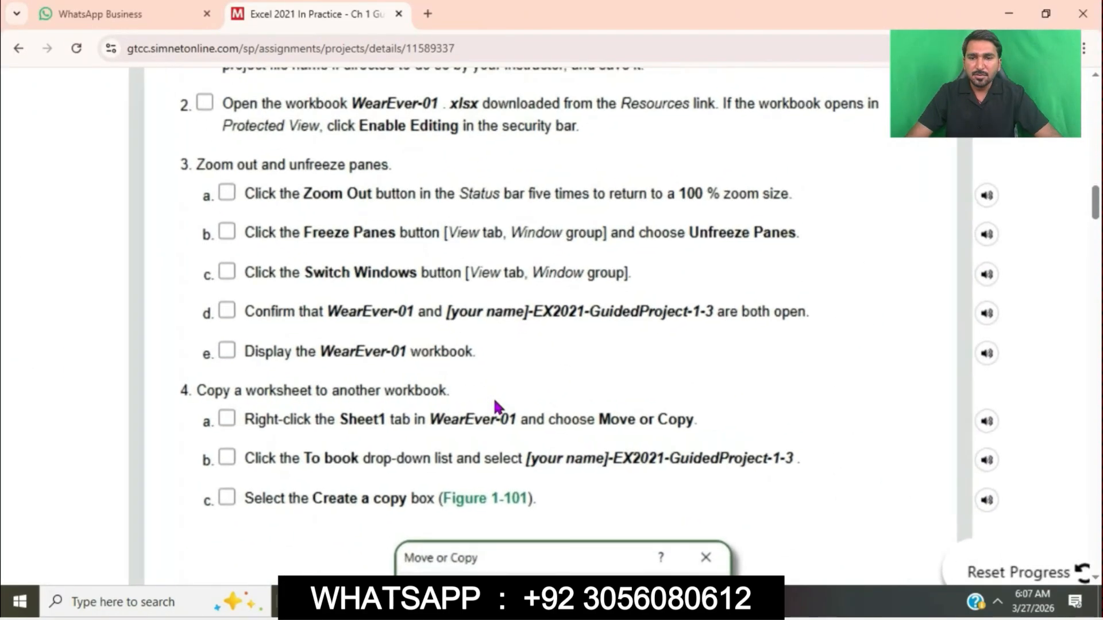
scroll(495, 400, "up", 1)
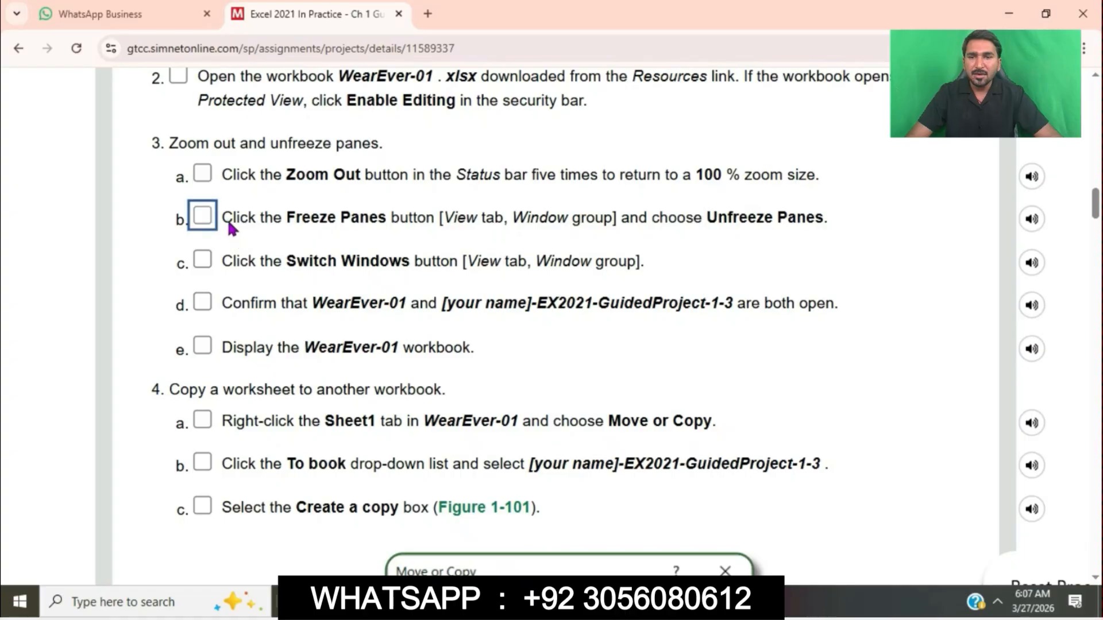
left_click_drag(229, 222, 691, 228)
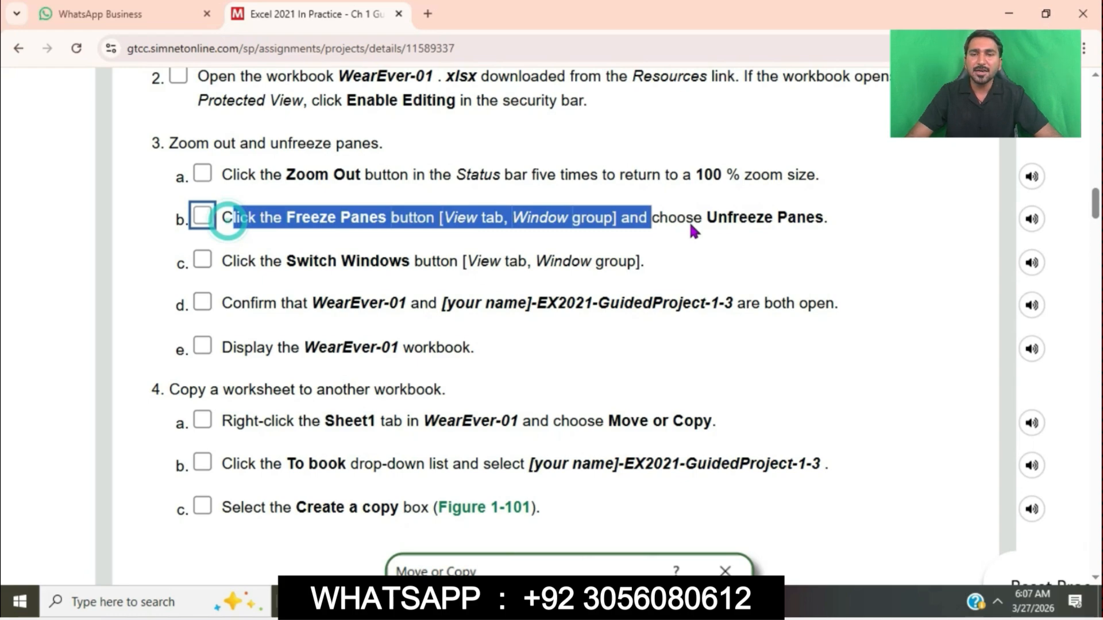
left_click_drag(689, 222, 824, 222)
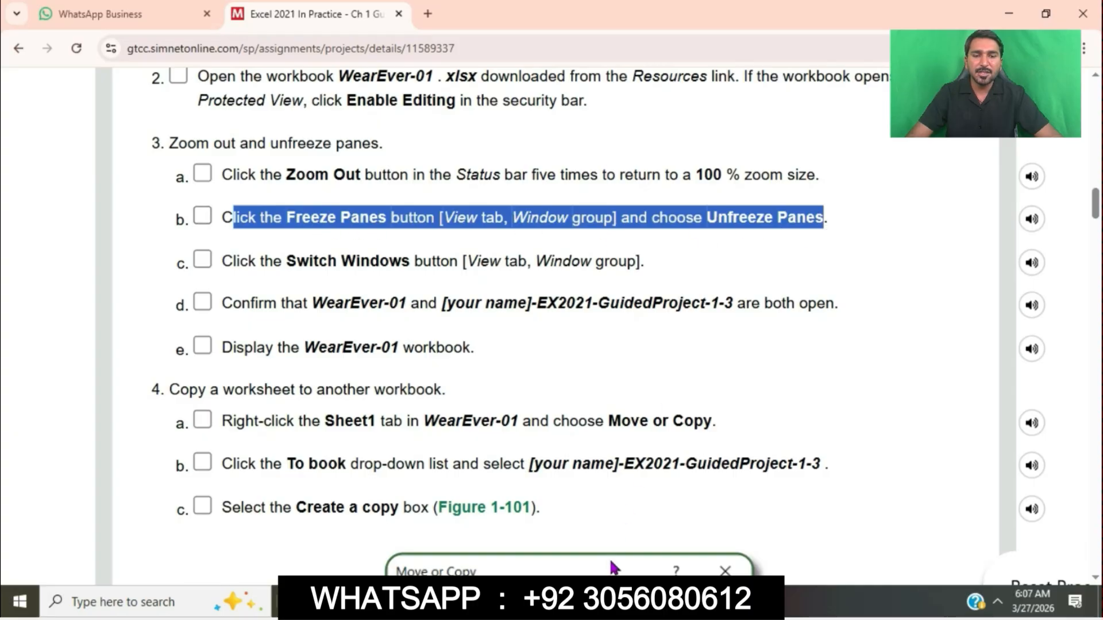
left_click(602, 601)
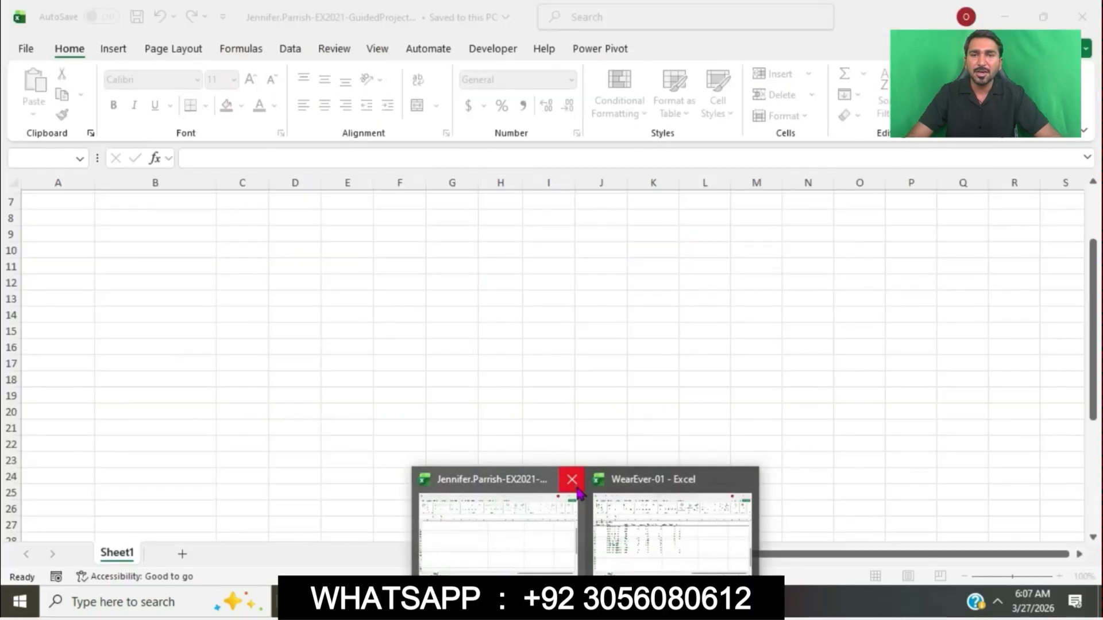
left_click(573, 480)
left_click(617, 525)
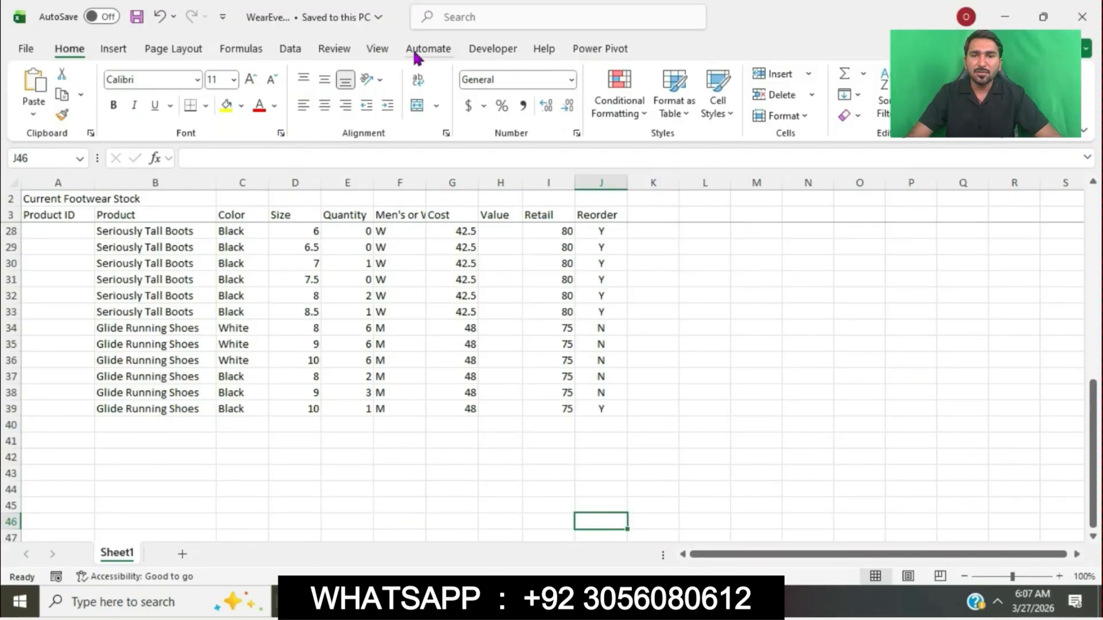
left_click(377, 50)
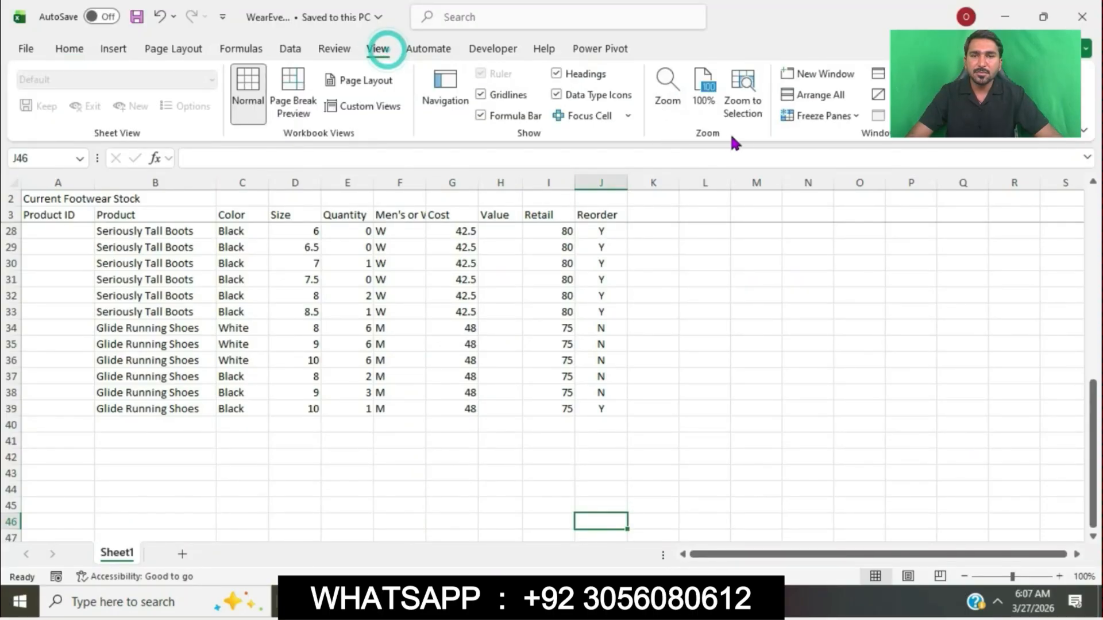
left_click(855, 115)
left_click(815, 144)
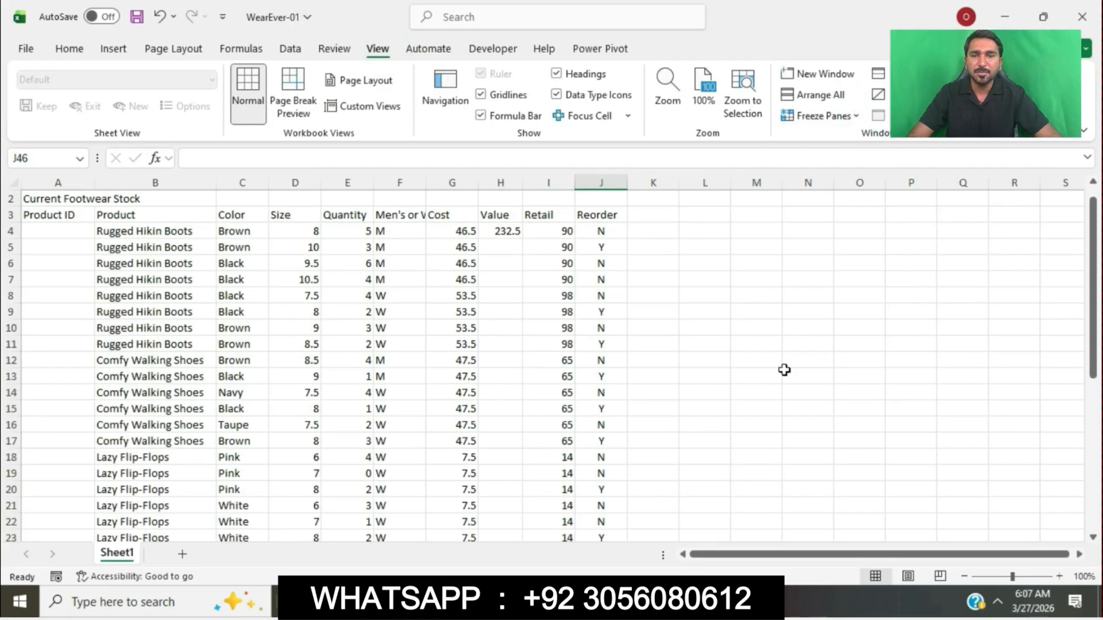
Check instruction 3c on the SIMnet page in the browser and open the EX2021-GuidedProject-1-3 workbook from the Downloads folder in File Explorer.
left_click(514, 602)
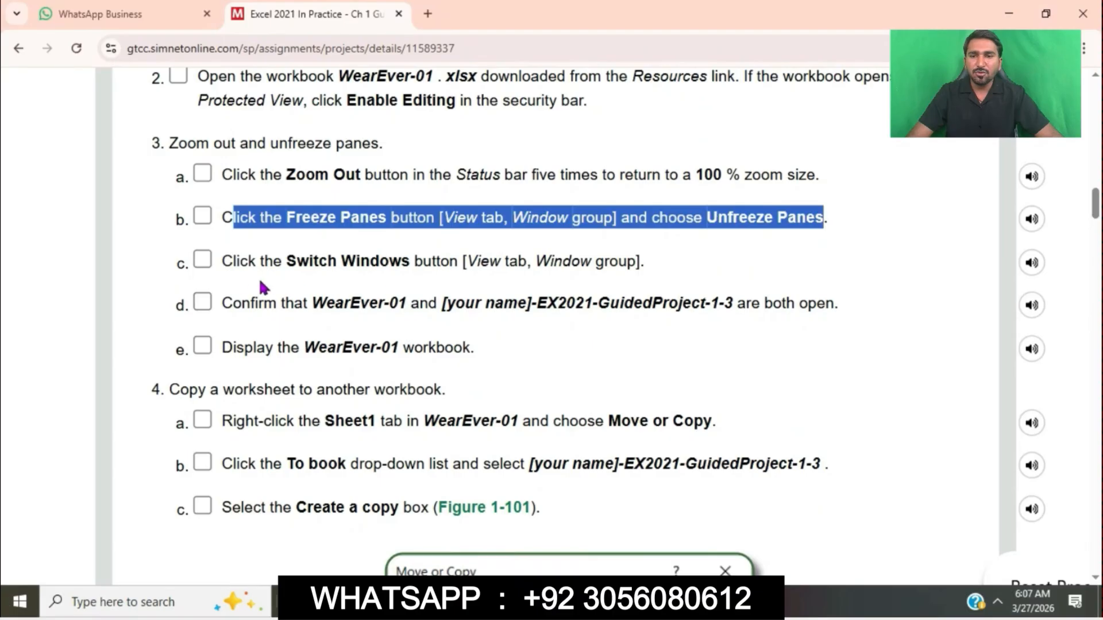
left_click_drag(209, 267, 653, 274)
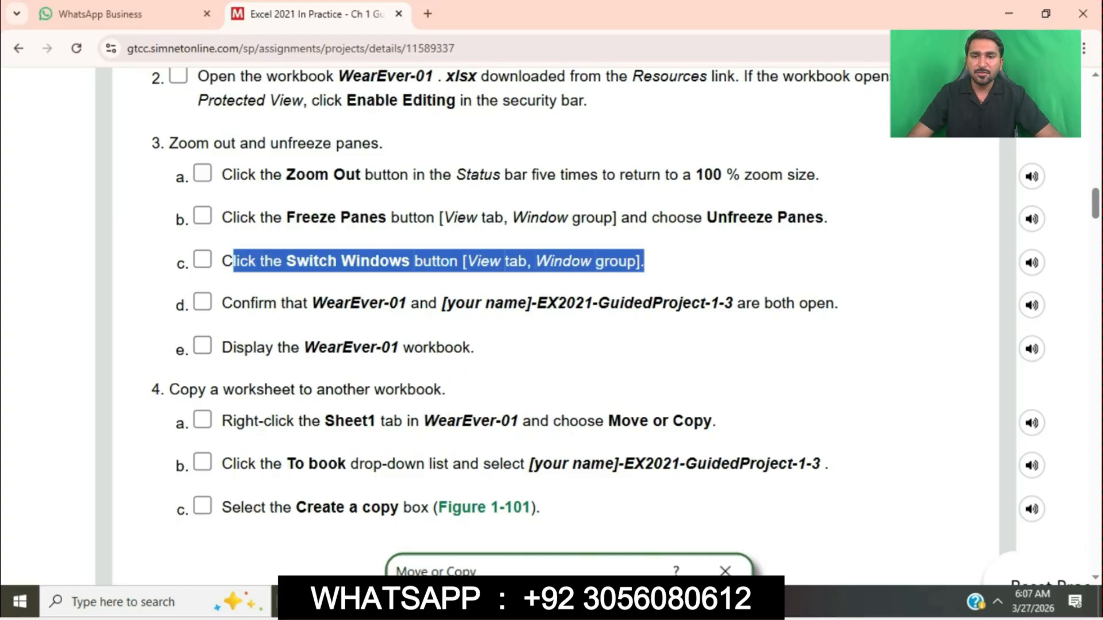
left_click(472, 601)
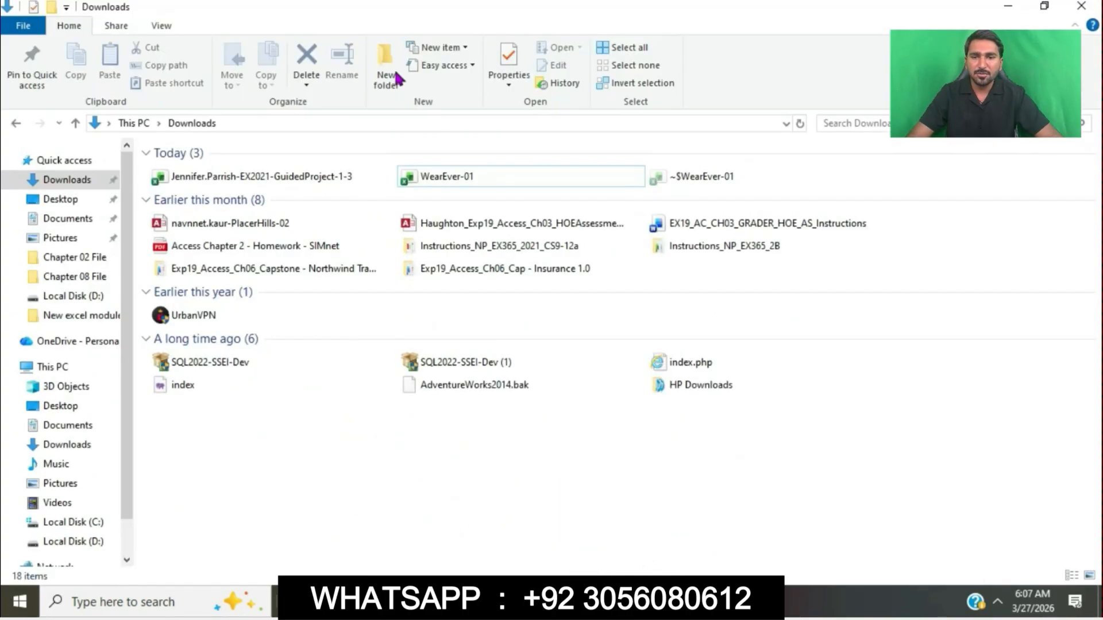
double_click(311, 177)
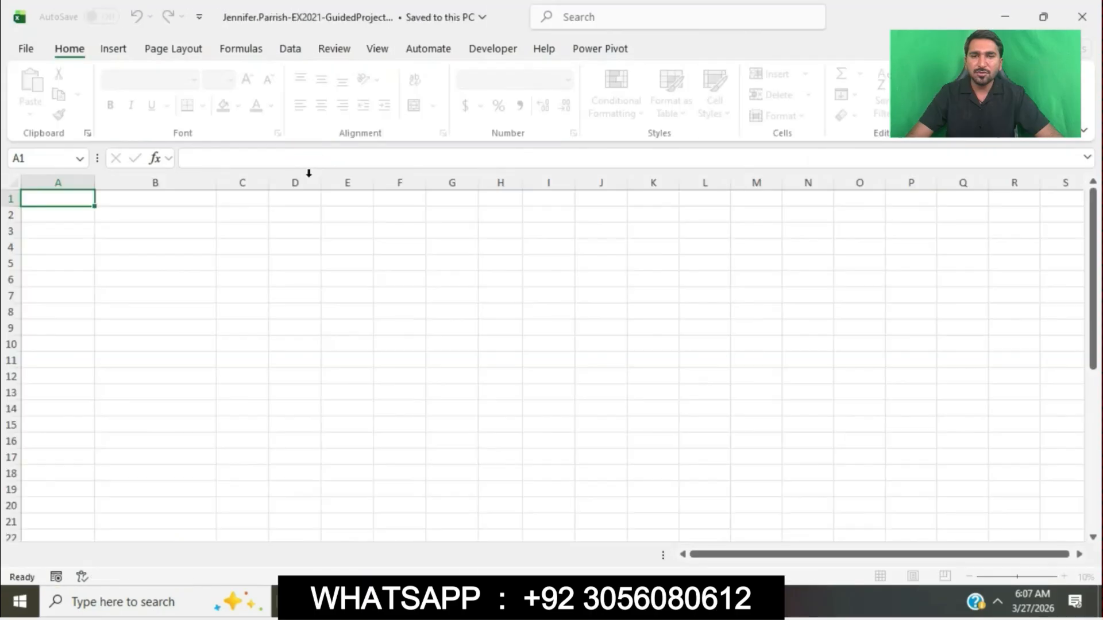
Display the WearEver-01 workbook in Excel and list the open workbooks with Switch Windows.
left_click(585, 601)
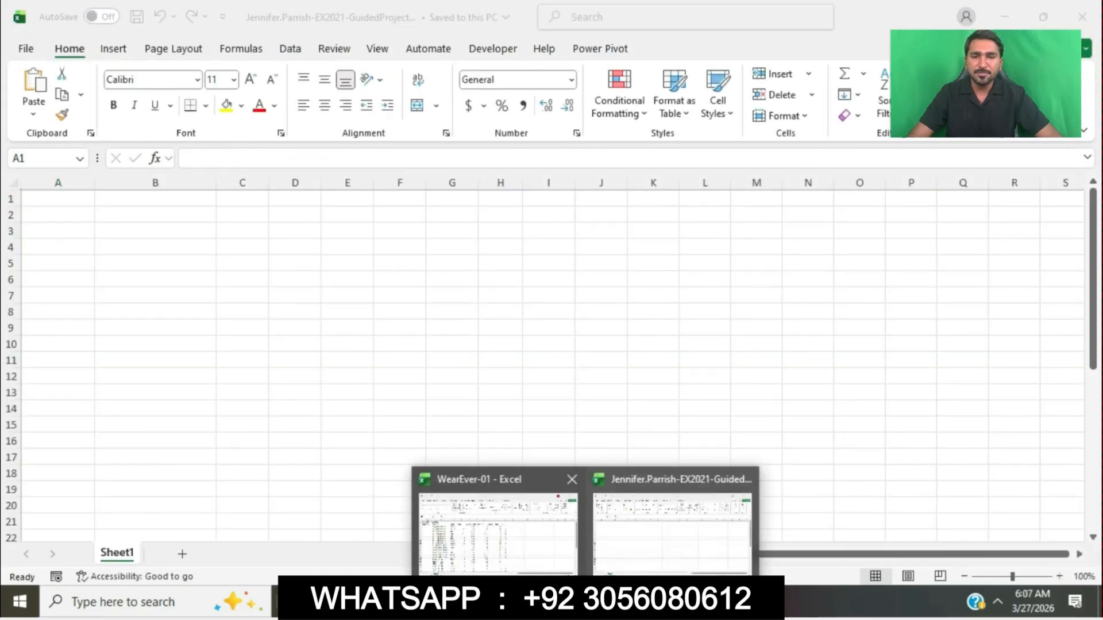
left_click(498, 531)
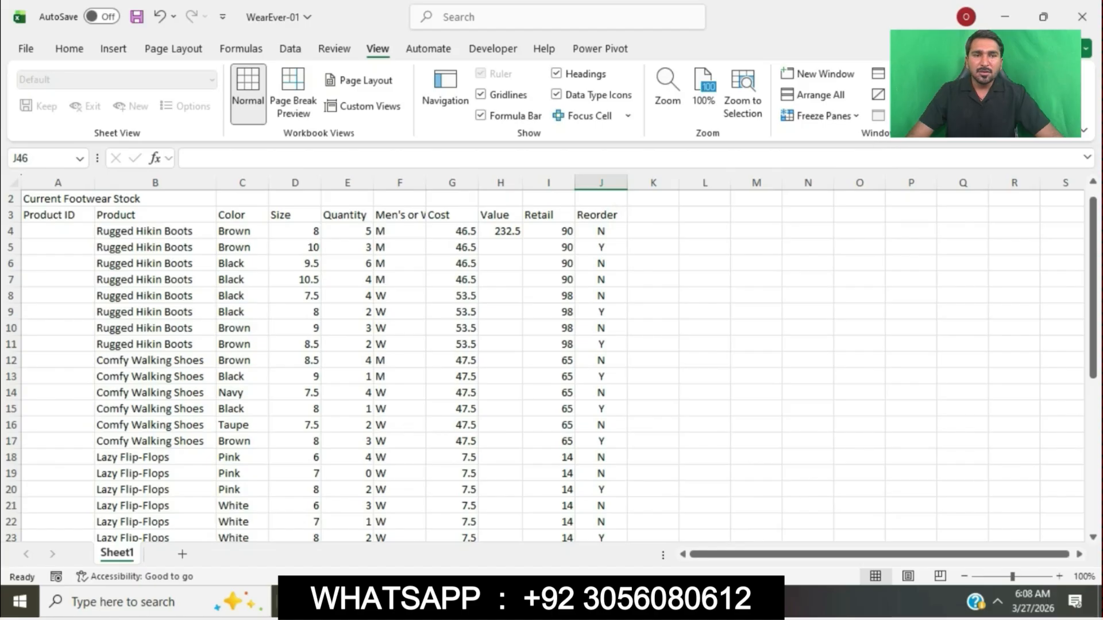
left_click(952, 95)
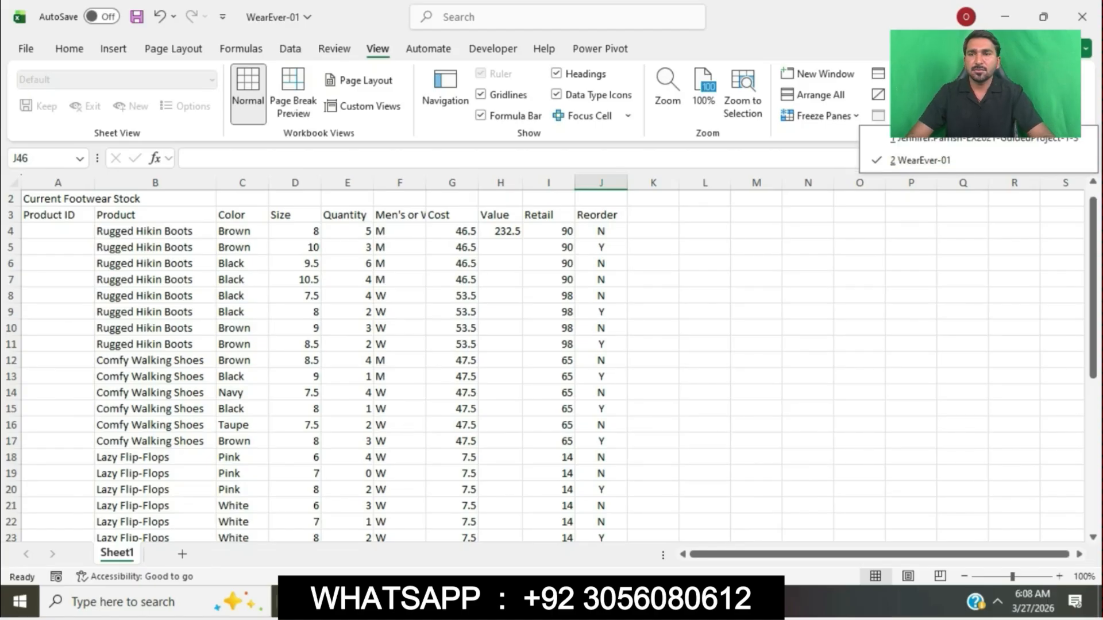
Read instruction 4a on the SIMnet page in the browser and start Move or Copy for Sheet1 in the WearEver-01 workbook in Excel.
left_click(376, 602)
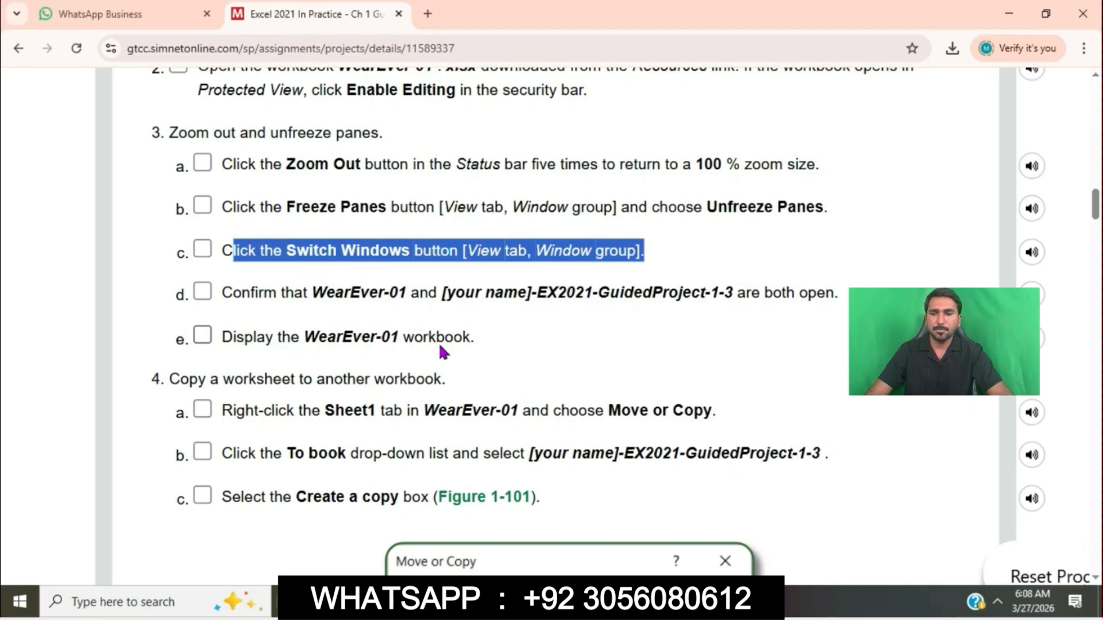
scroll(438, 343, "down", 2)
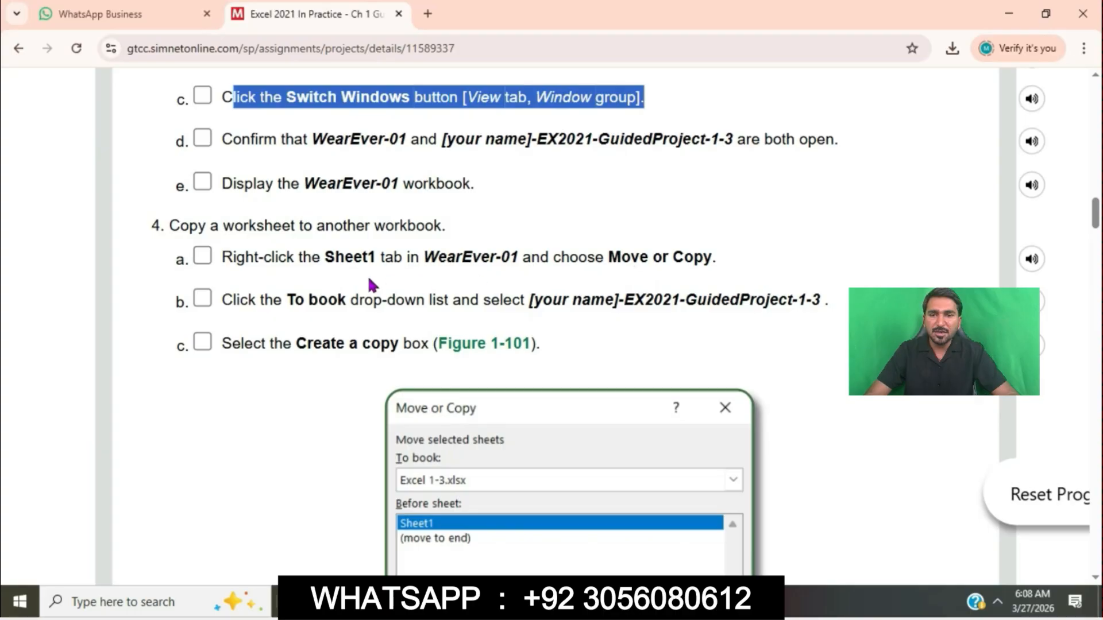
left_click(231, 263)
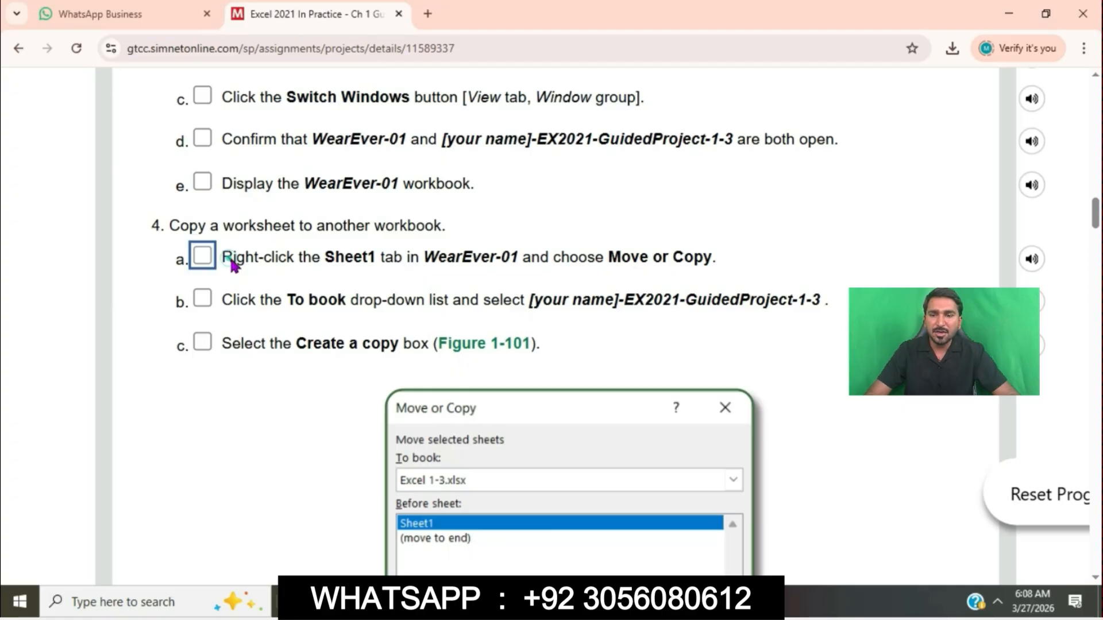
left_click_drag(231, 263, 748, 269)
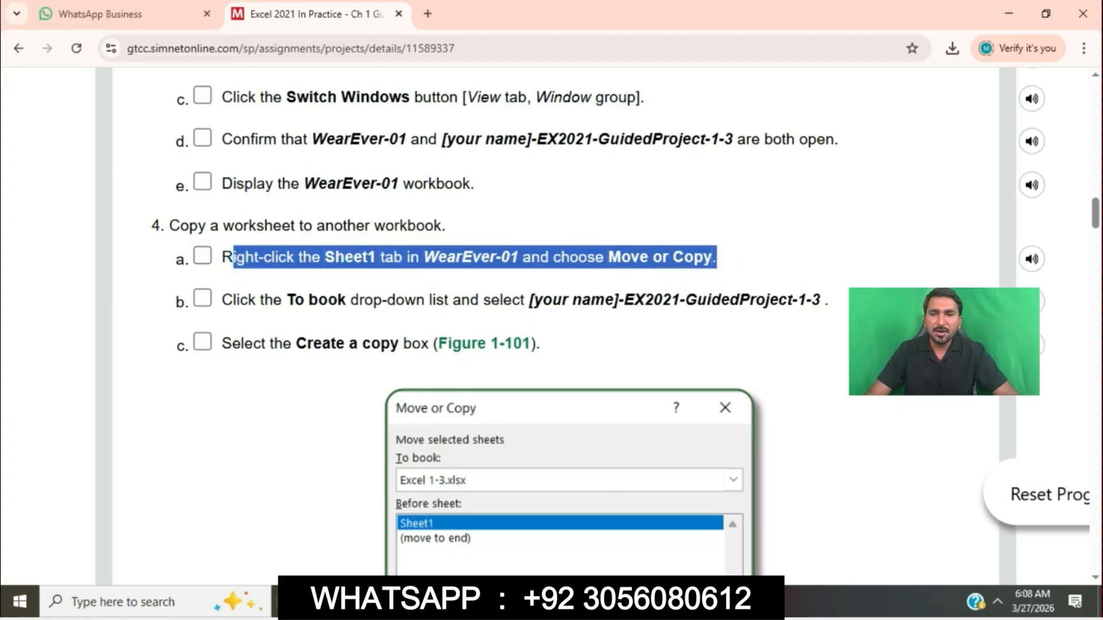
left_click(586, 602)
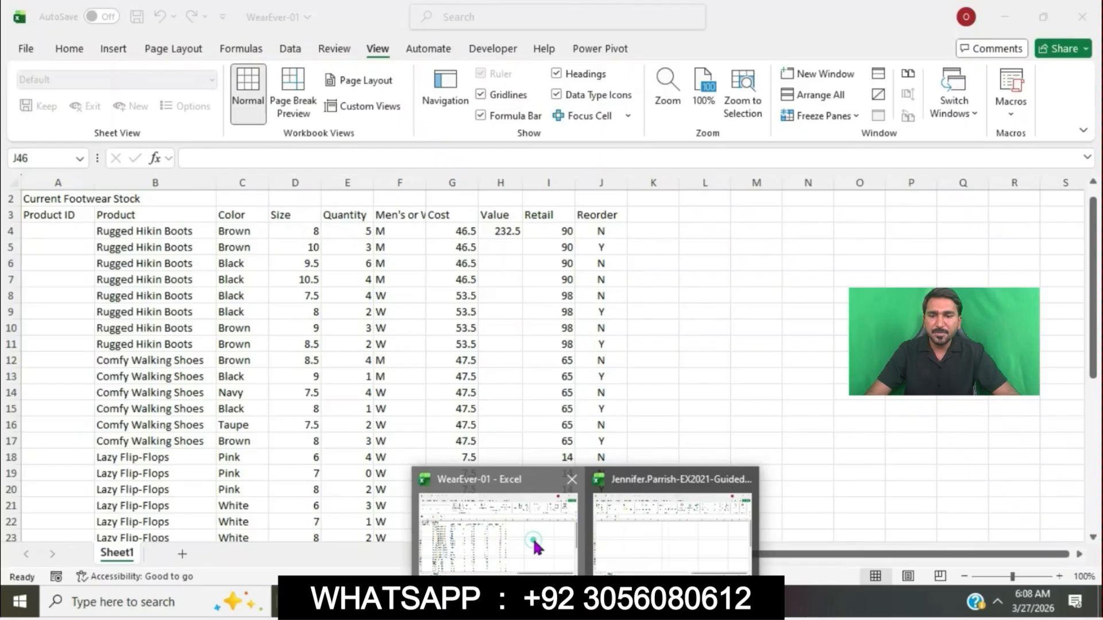
left_click(533, 540)
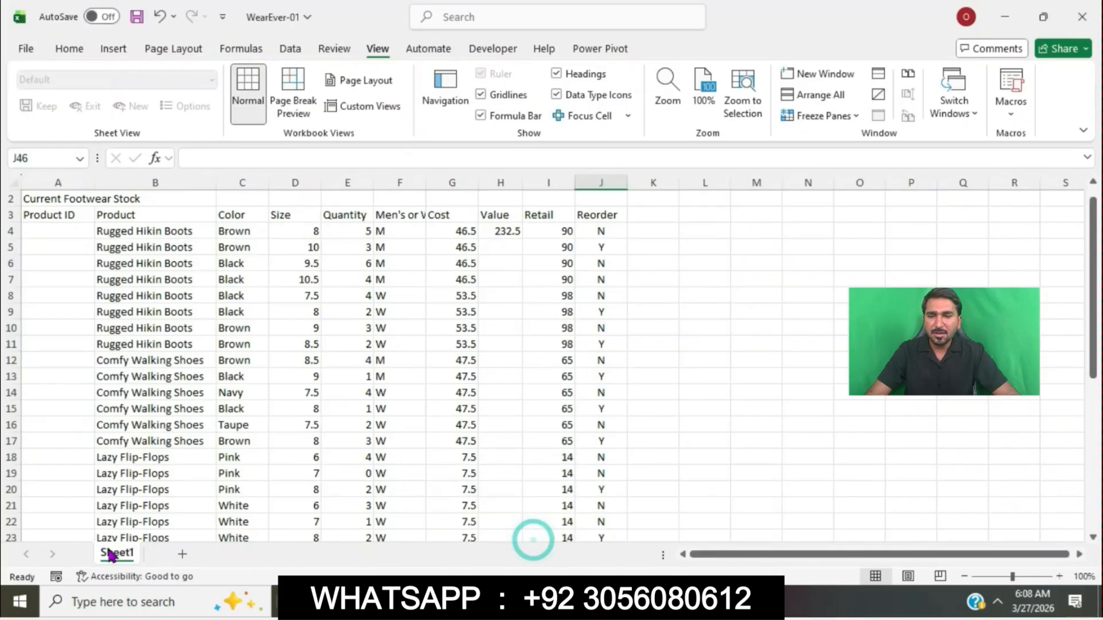
right_click(109, 554)
left_click(161, 372)
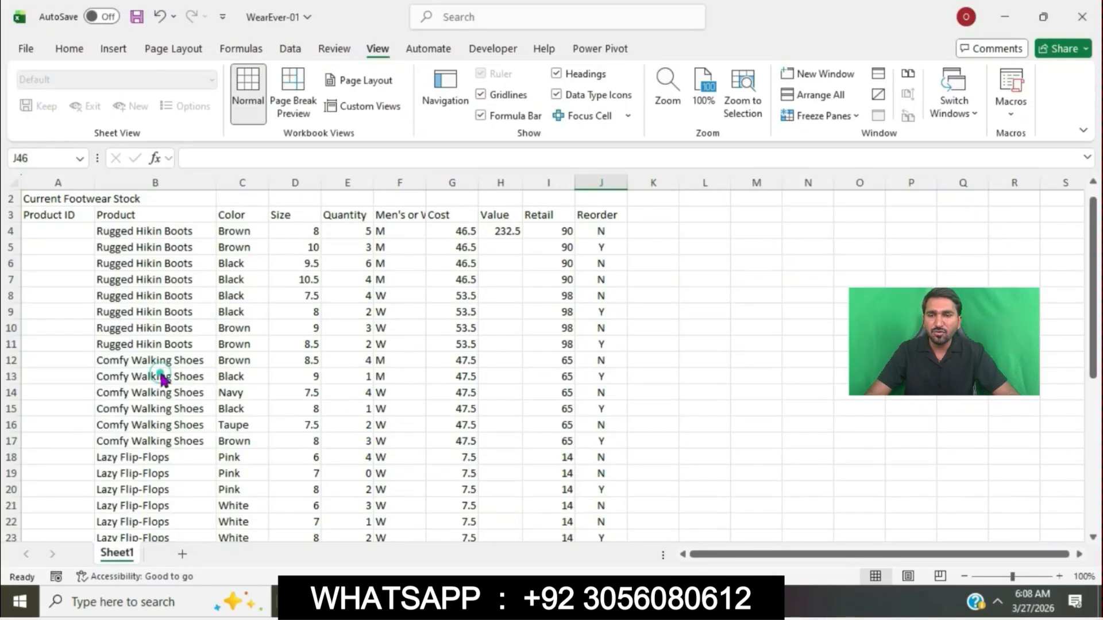
Check instruction 4b on the SIMnet page in the browser and set the EX2021-GuidedProject-1-3 workbook as the sheet's destination in Excel.
key("alt+Tab")
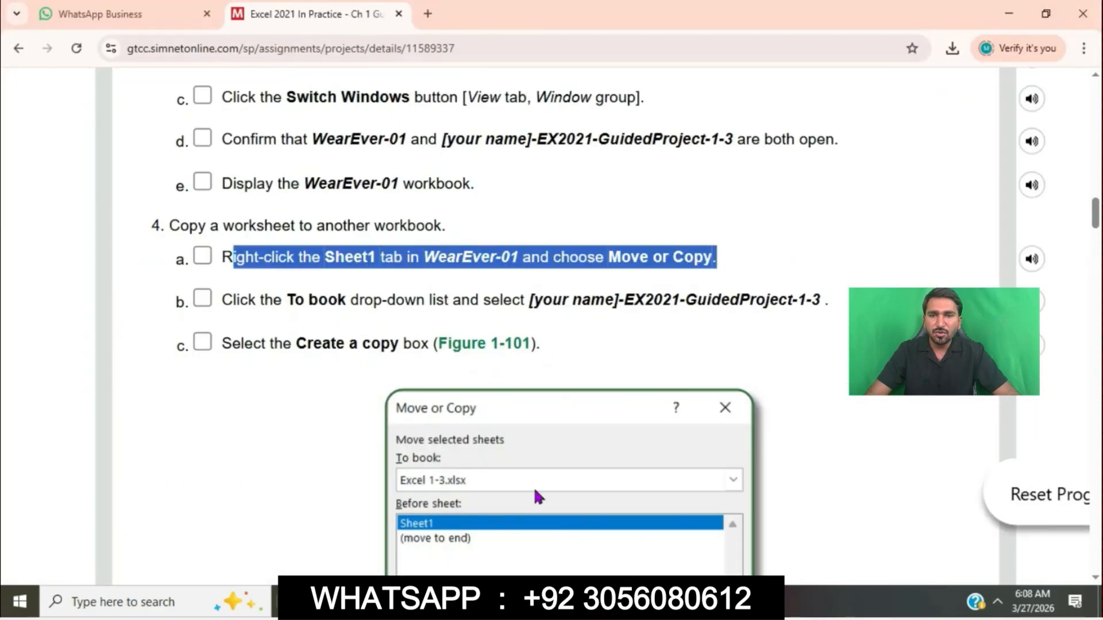
left_click_drag(232, 305, 830, 306)
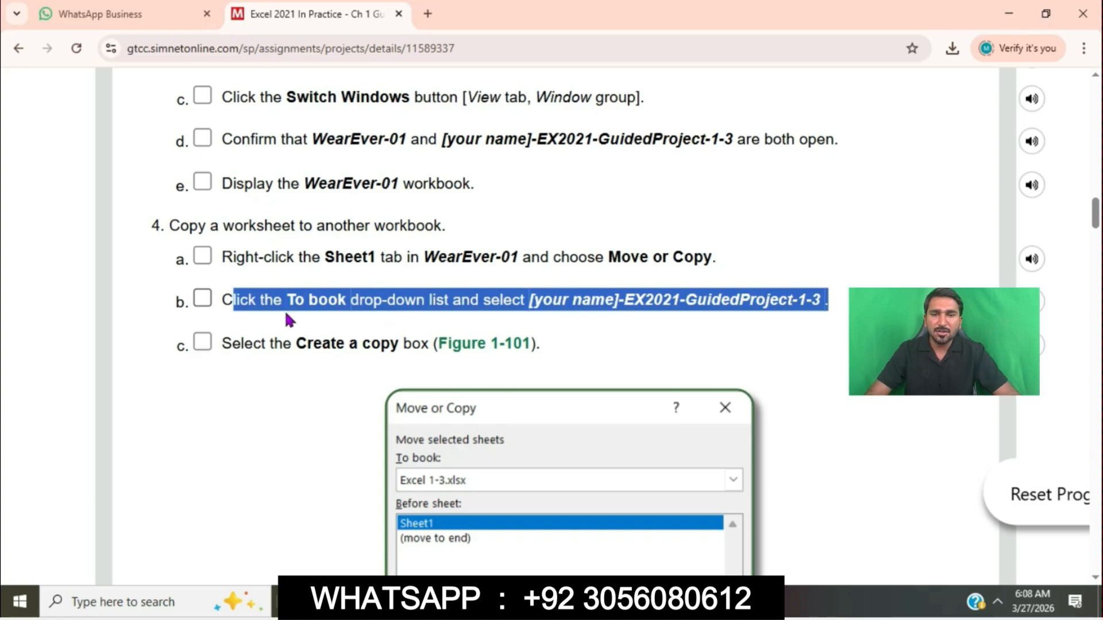
left_click(593, 602)
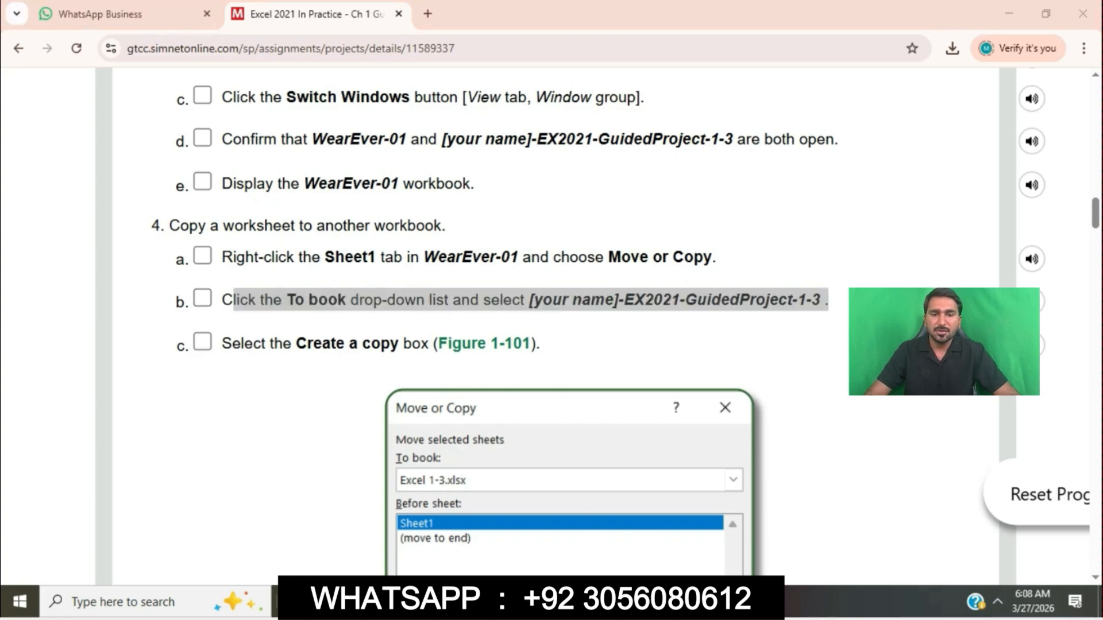
left_click(494, 522)
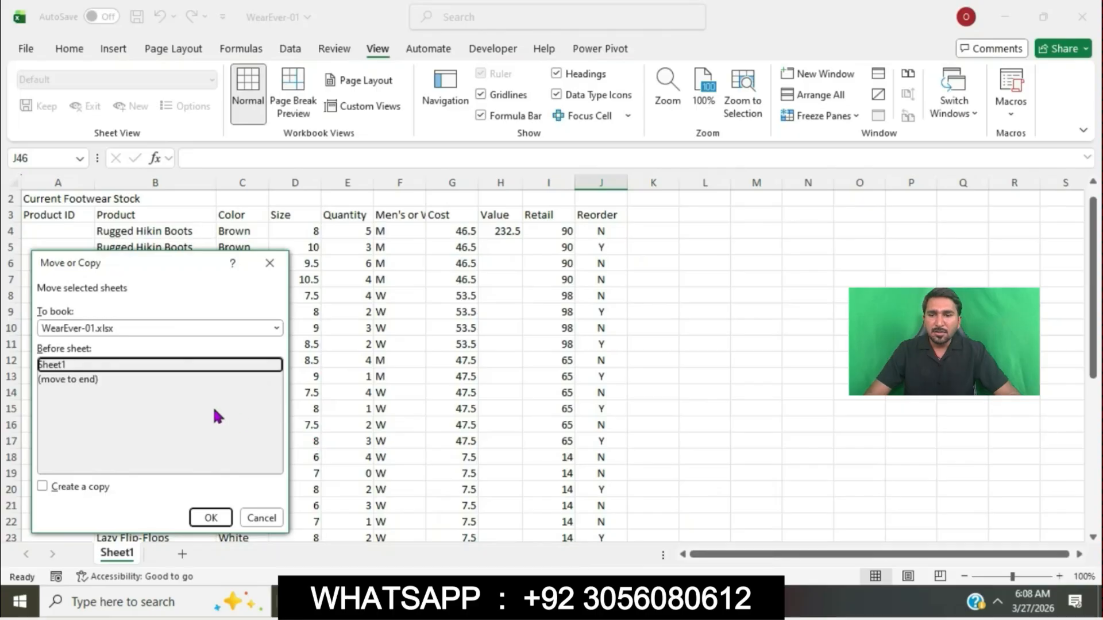
left_click(275, 328)
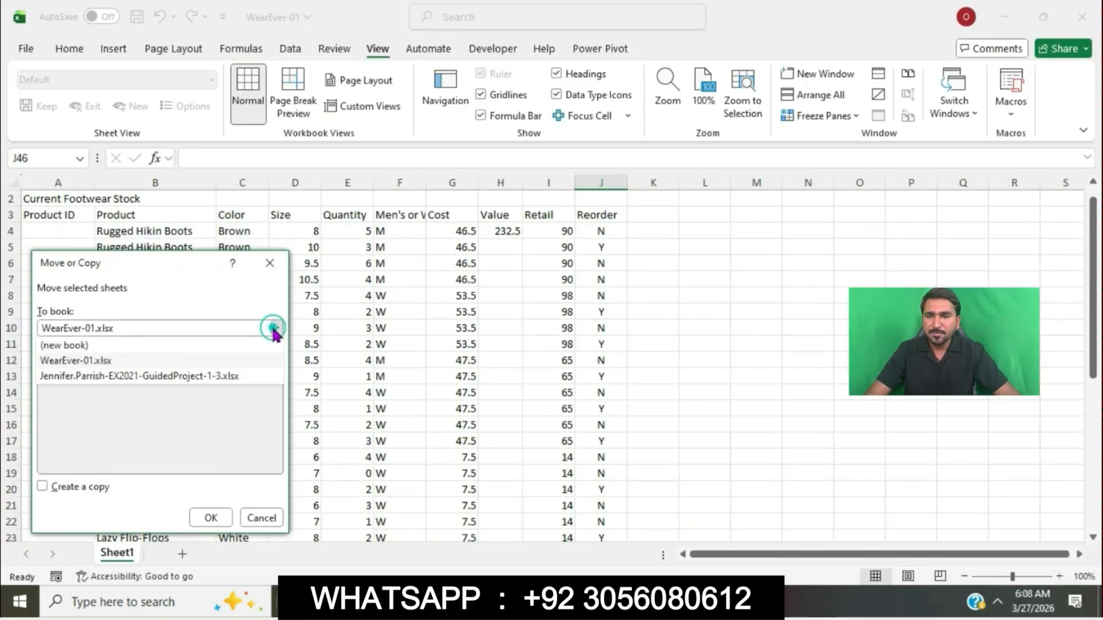
left_click(206, 362)
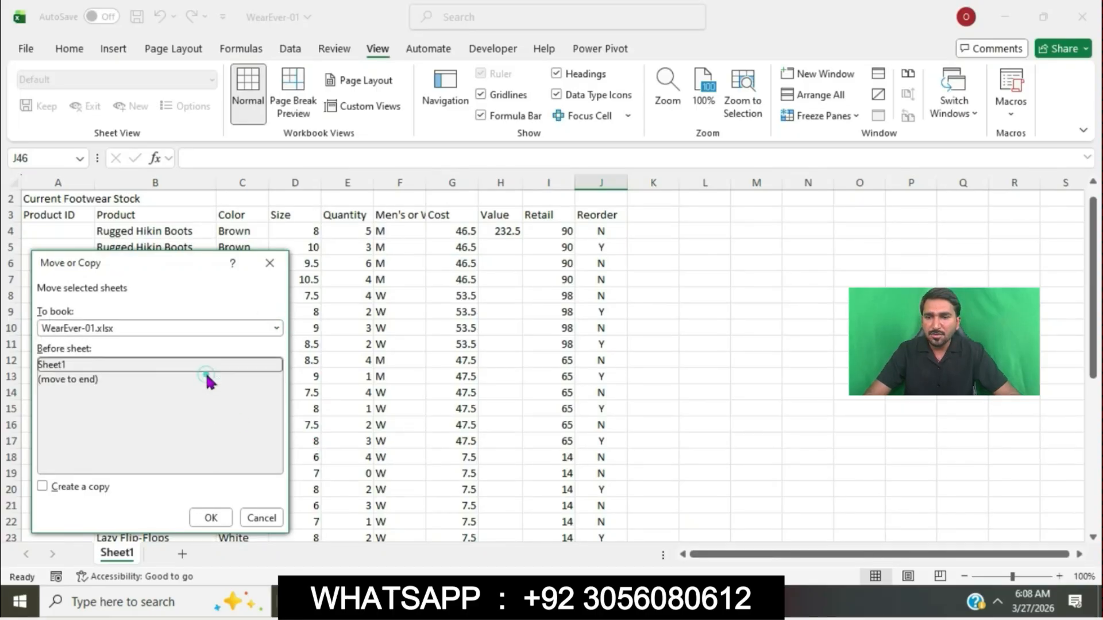
Check instruction 4c on the SIMnet page in the browser and enable Create a copy for the sheet in Excel.
left_click(525, 601)
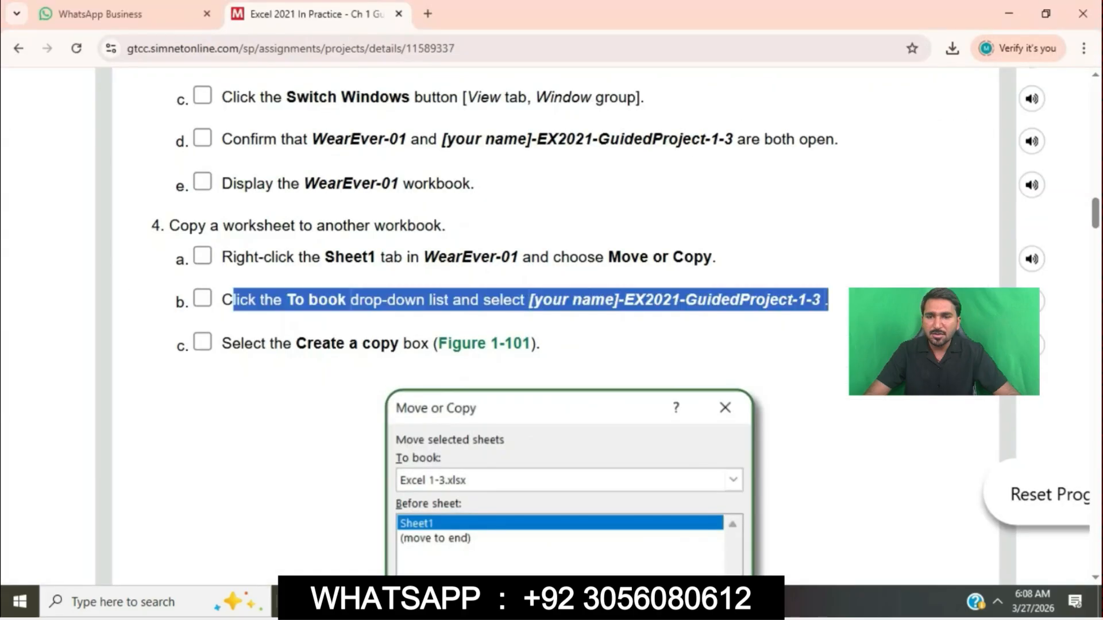
left_click(232, 352)
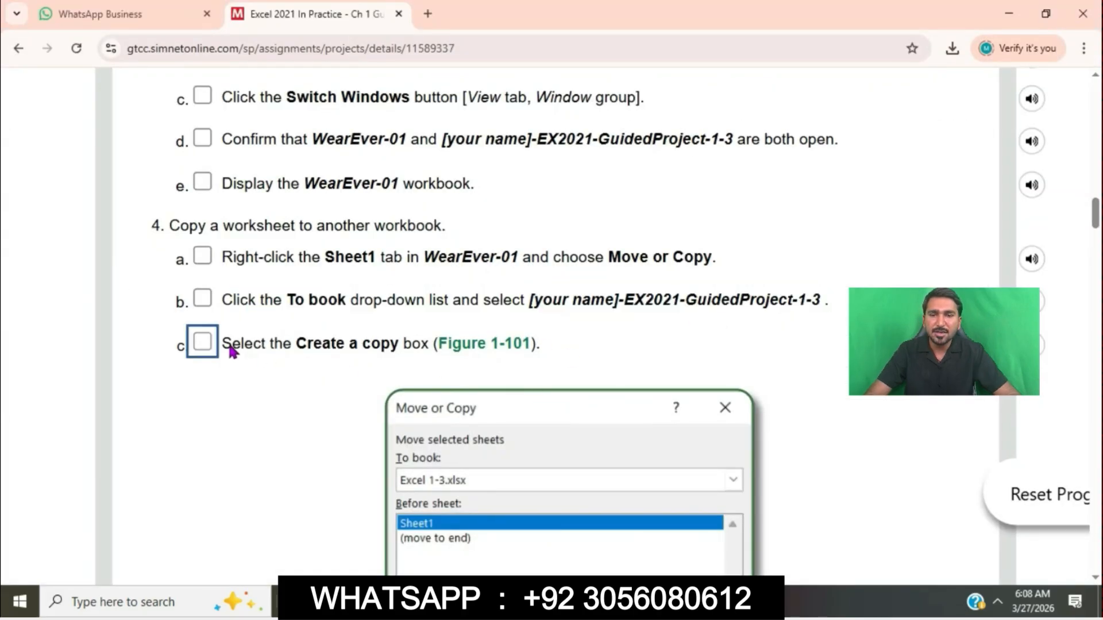
left_click_drag(231, 352, 563, 359)
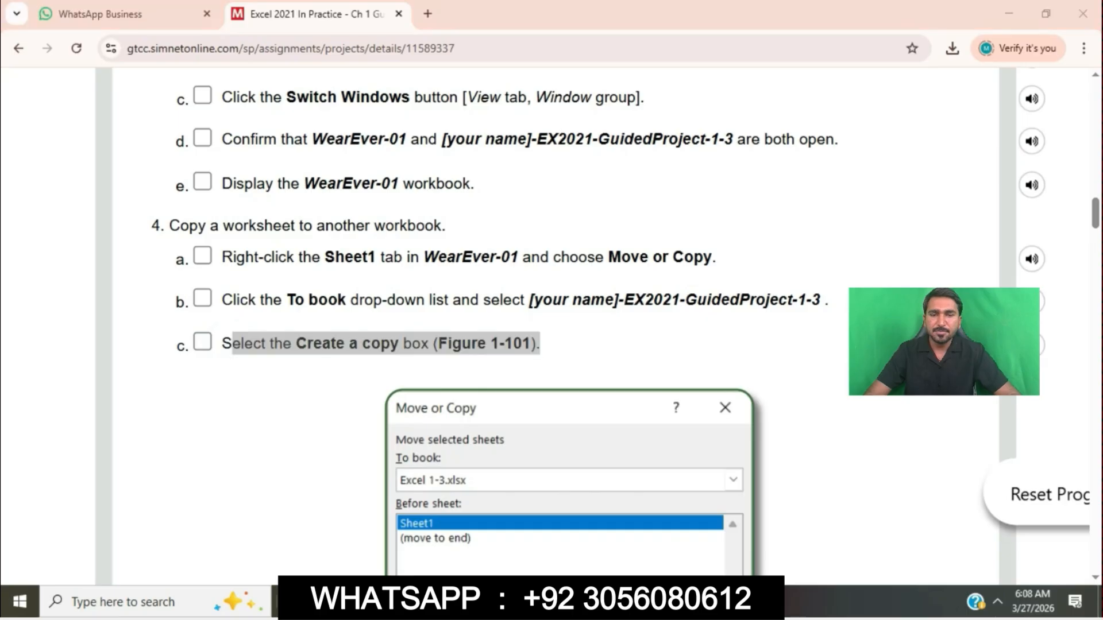
mouse_move(585, 602)
left_click(494, 520)
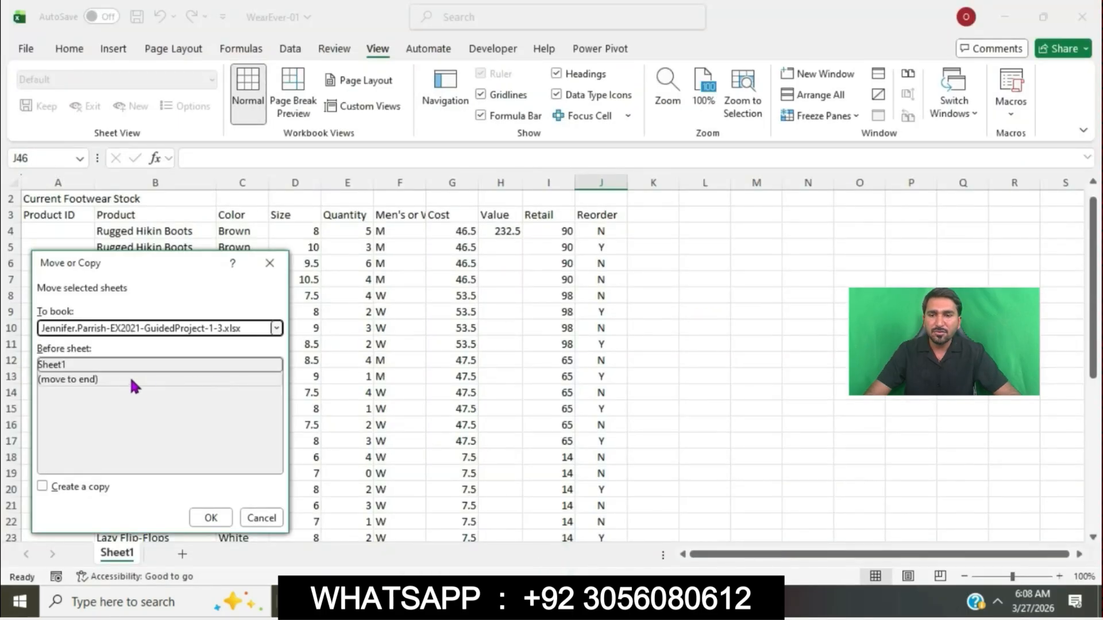
left_click(42, 486)
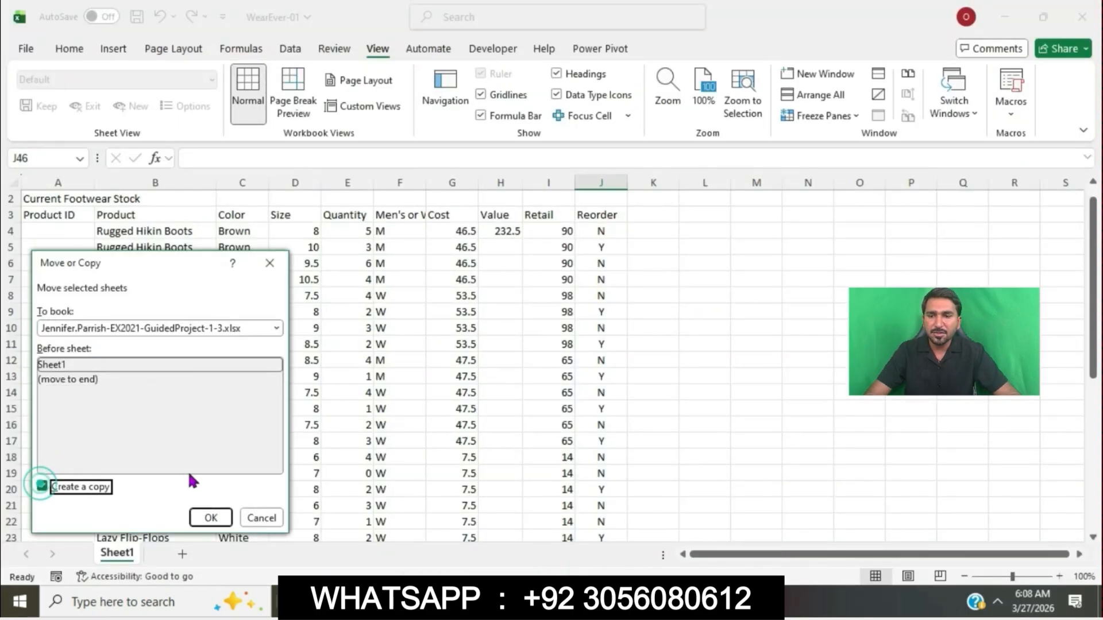
Check off instruction 4d on the SIMnet page in the browser and complete the copy in Excel, placing it before the destination workbook's Sheet1.
left_click(560, 601)
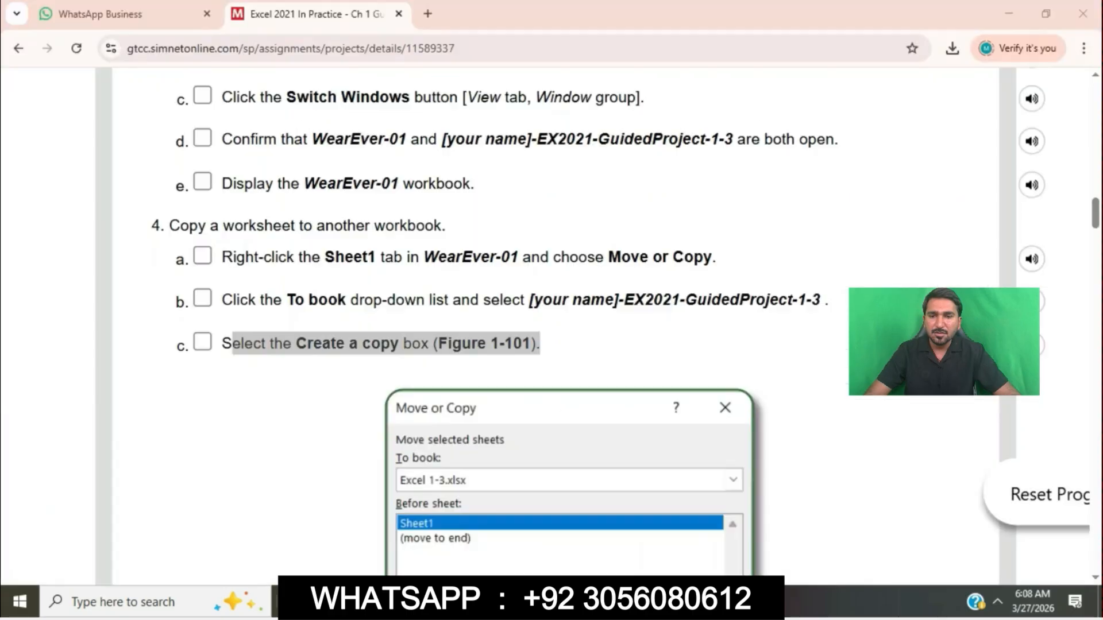
scroll(539, 354, "down", 8)
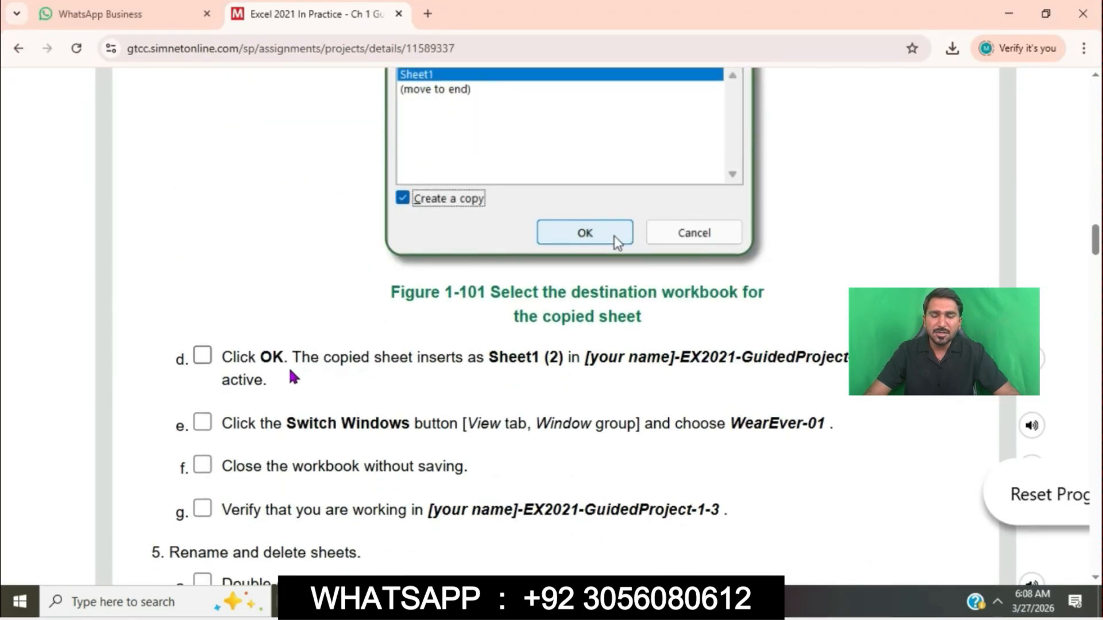
left_click(235, 363)
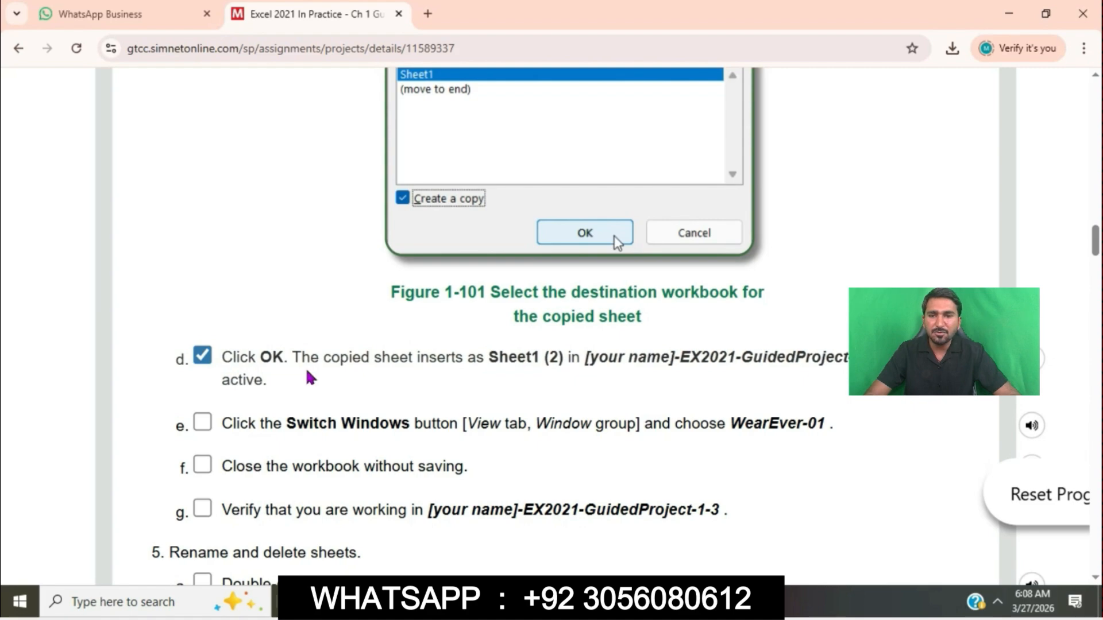
left_click_drag(220, 360, 708, 386)
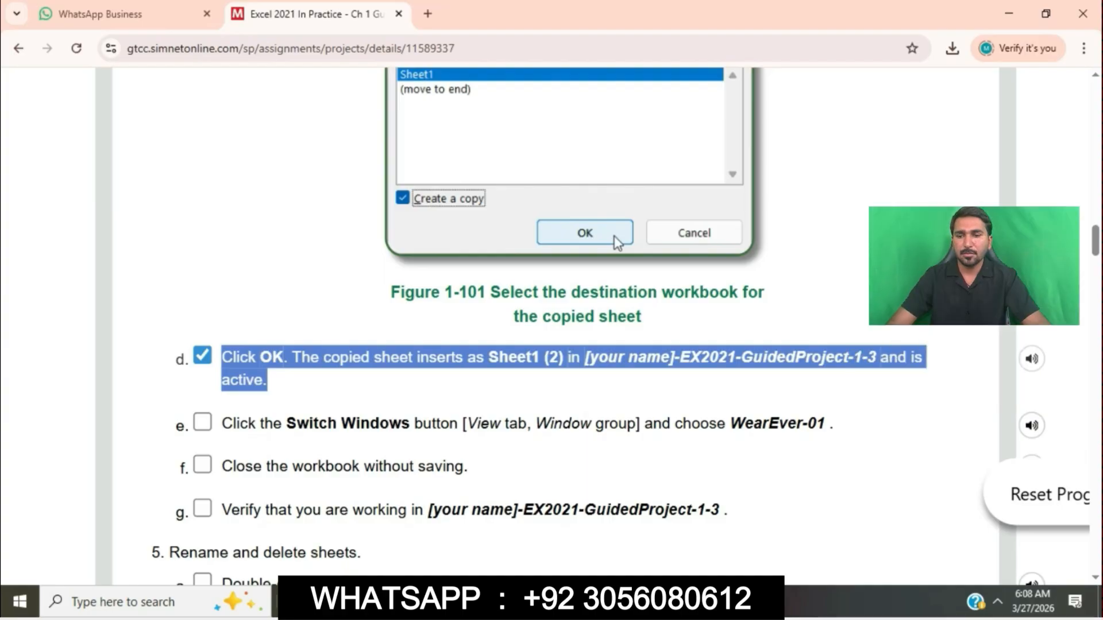
mouse_move(584, 601)
left_click(436, 474)
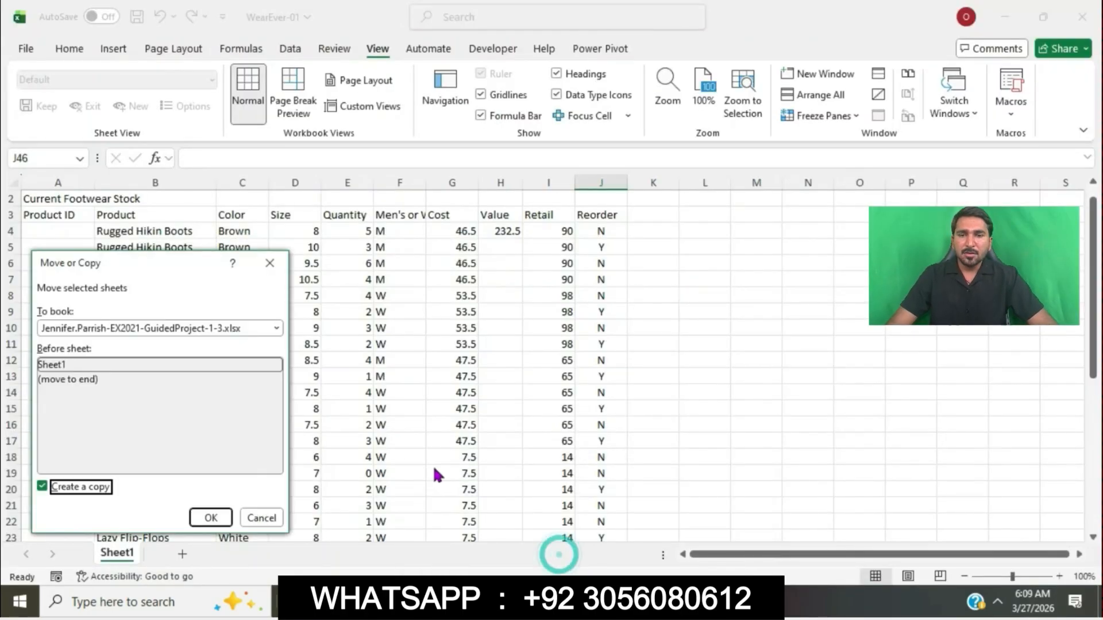
left_click(180, 365)
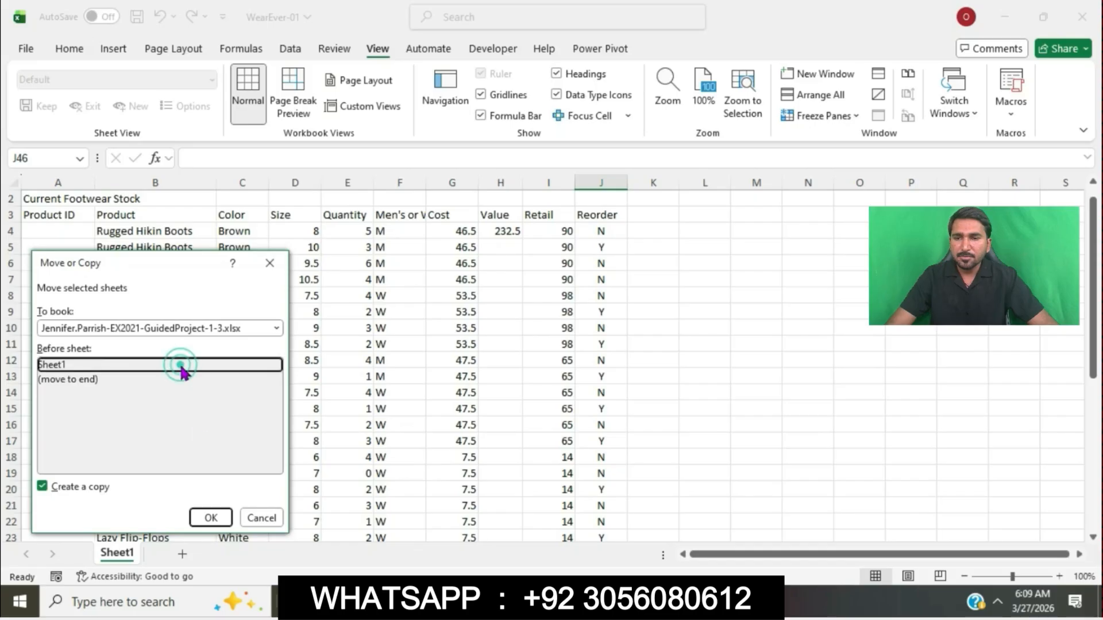
left_click(211, 517)
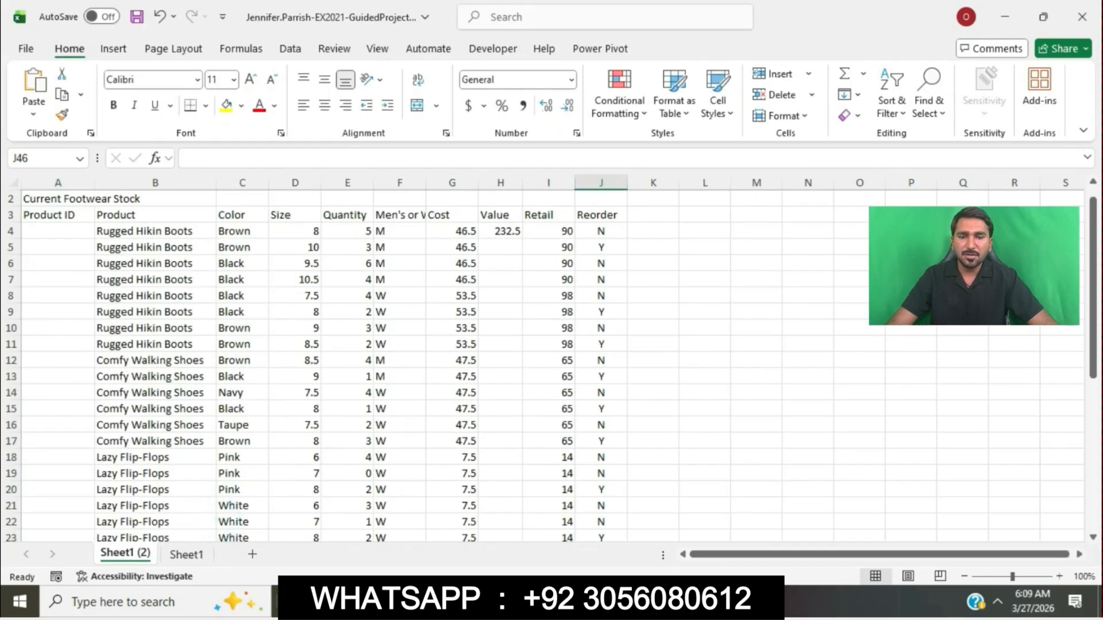
Read instruction 4e on the SIMnet page in the browser and switch to the WearEver-01 workbook in Excel.
left_click(520, 602)
scroll(519, 413, "down", 2)
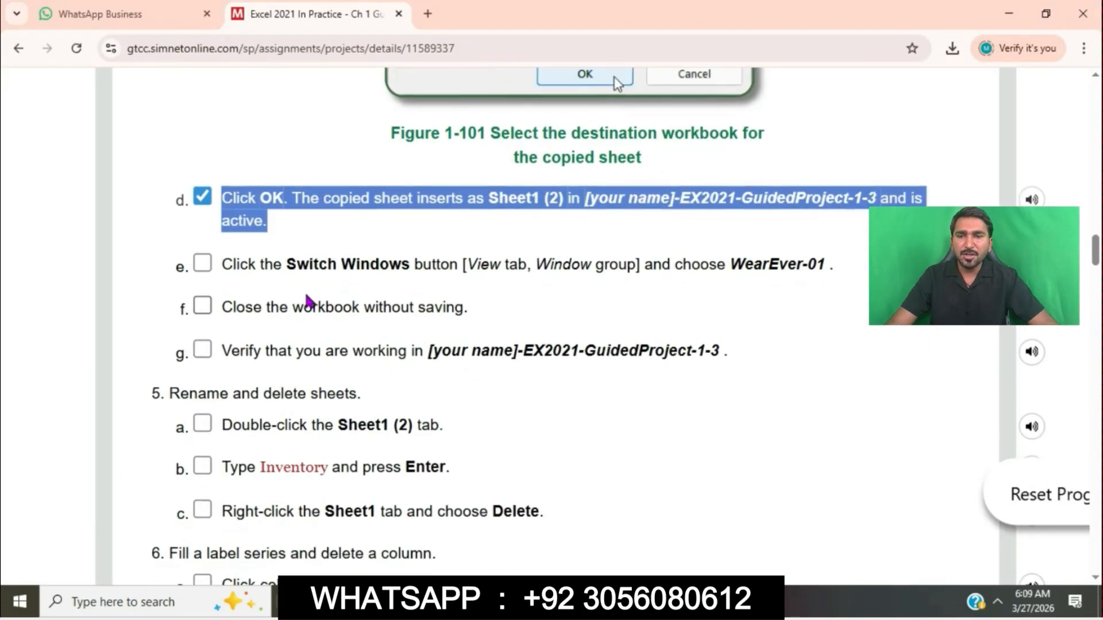
left_click_drag(233, 265, 845, 277)
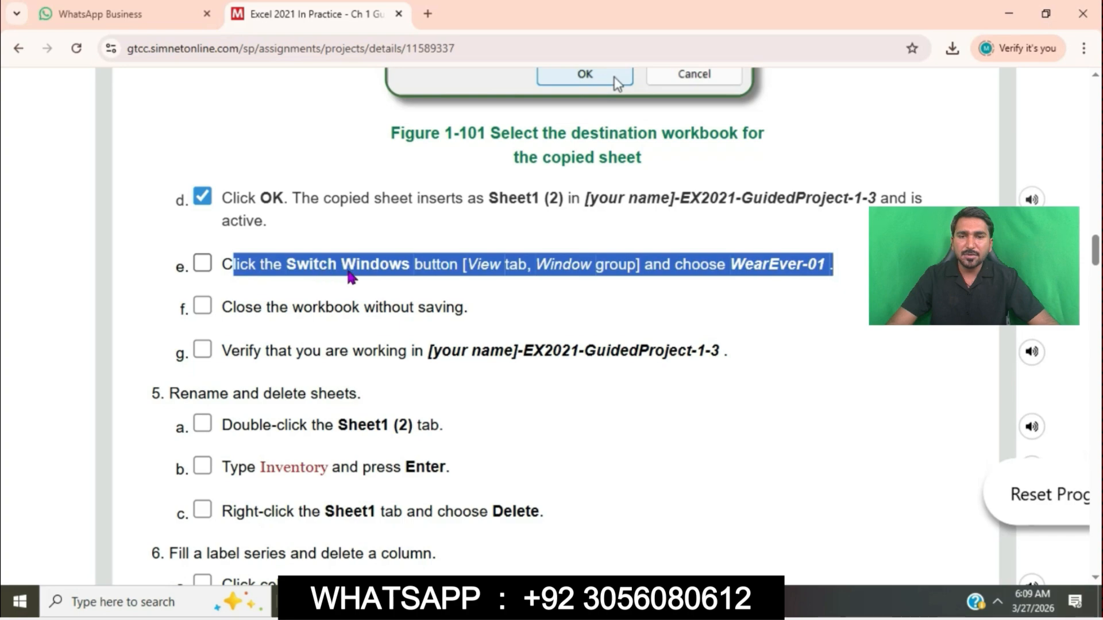
scroll(347, 278, "up", 2)
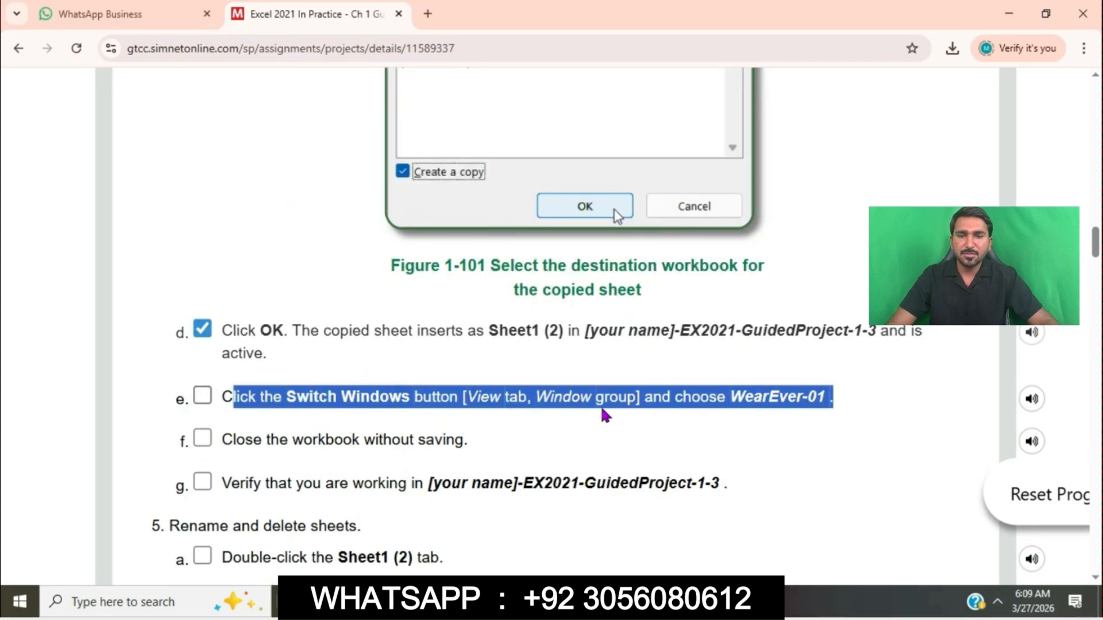
left_click(606, 602)
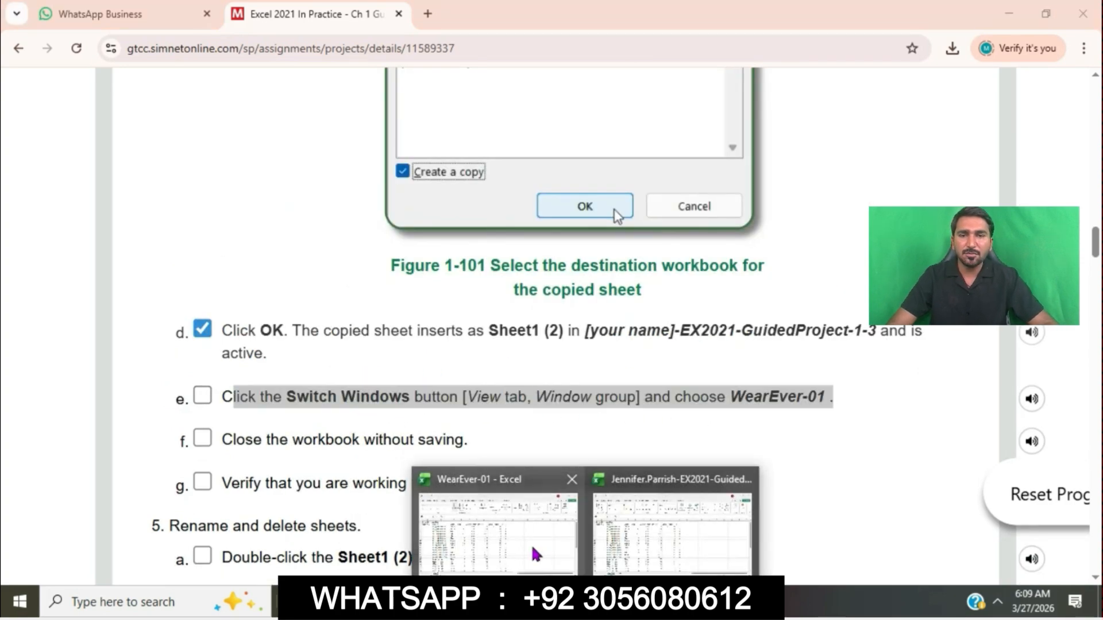
left_click(529, 549)
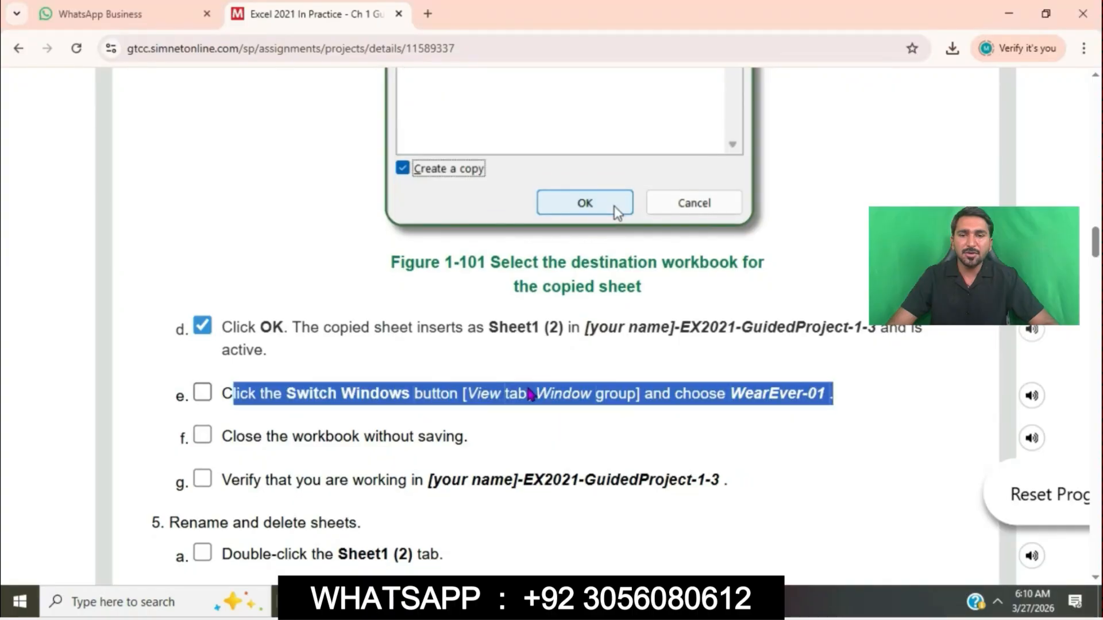
Read instruction 4f on the SIMnet page in the browser and close the WearEver-01 workbook in Excel without saving.
scroll(517, 394, "down", 2)
left_click(234, 335)
left_click_drag(234, 335, 502, 331)
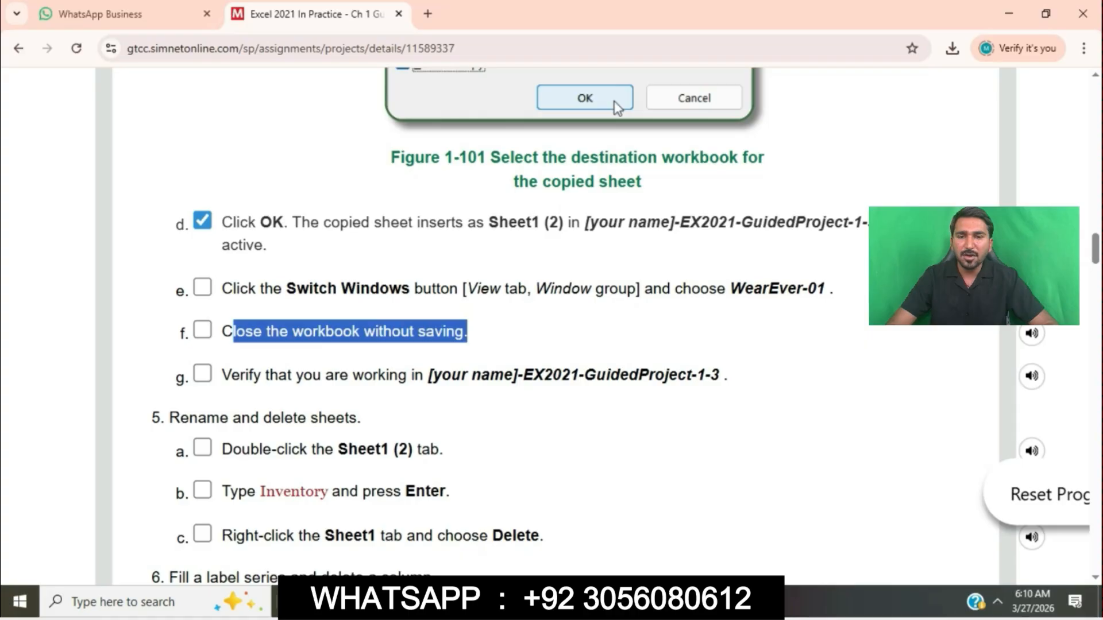
left_click(545, 546)
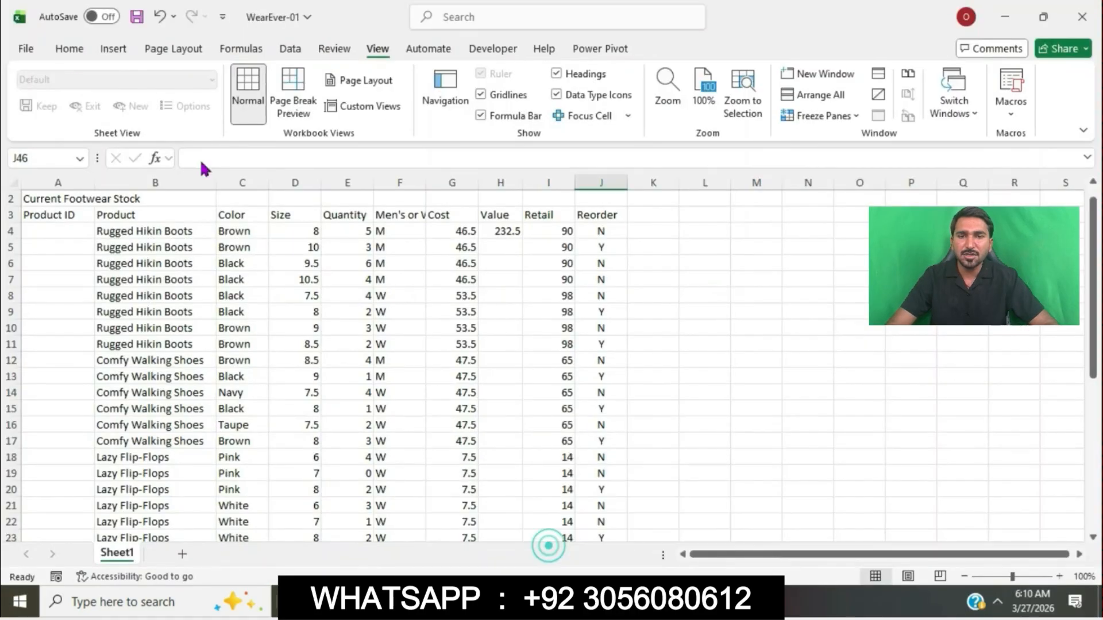
left_click(36, 48)
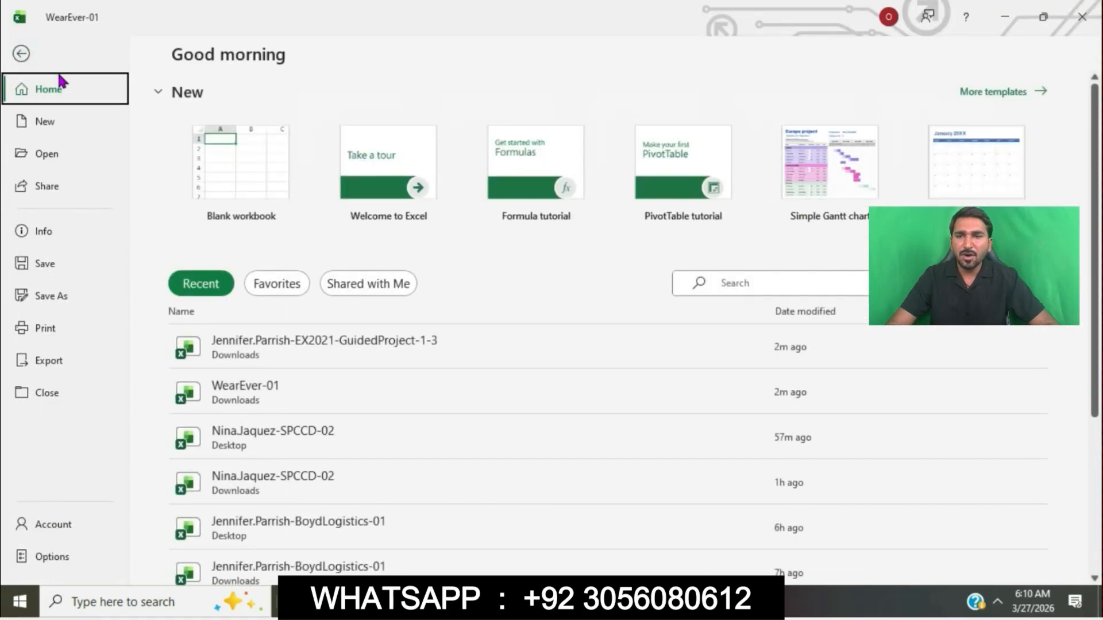
left_click(66, 402)
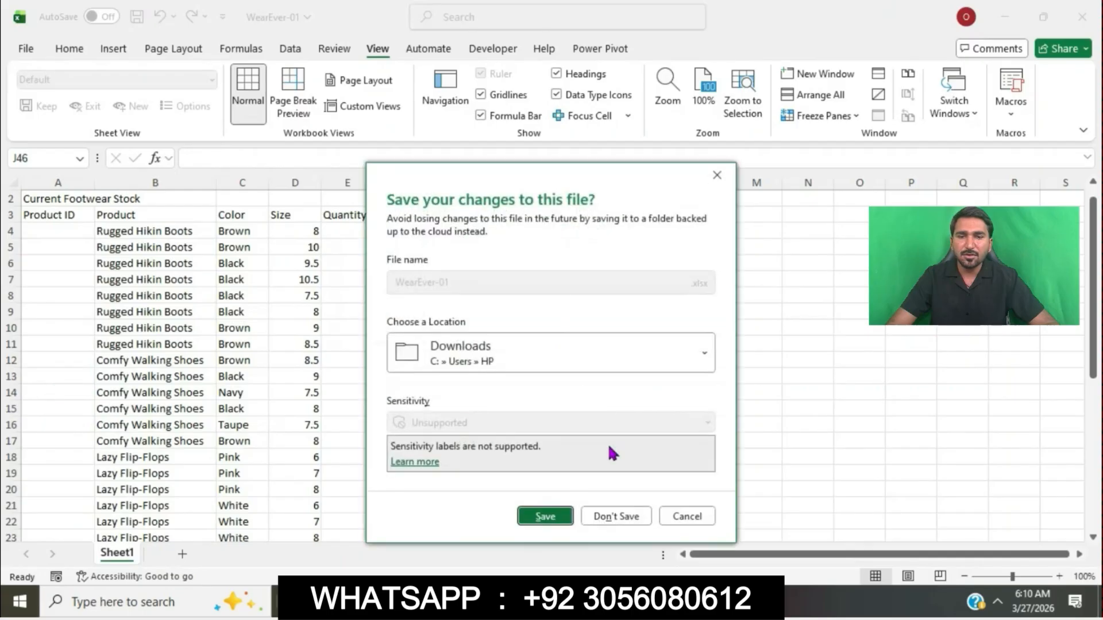
left_click(617, 518)
Read instructions 4g and 5a on the SIMnet page in the browser and locate the Sheet1 (2) worksheet in the Excel project workbook.
left_click(561, 601)
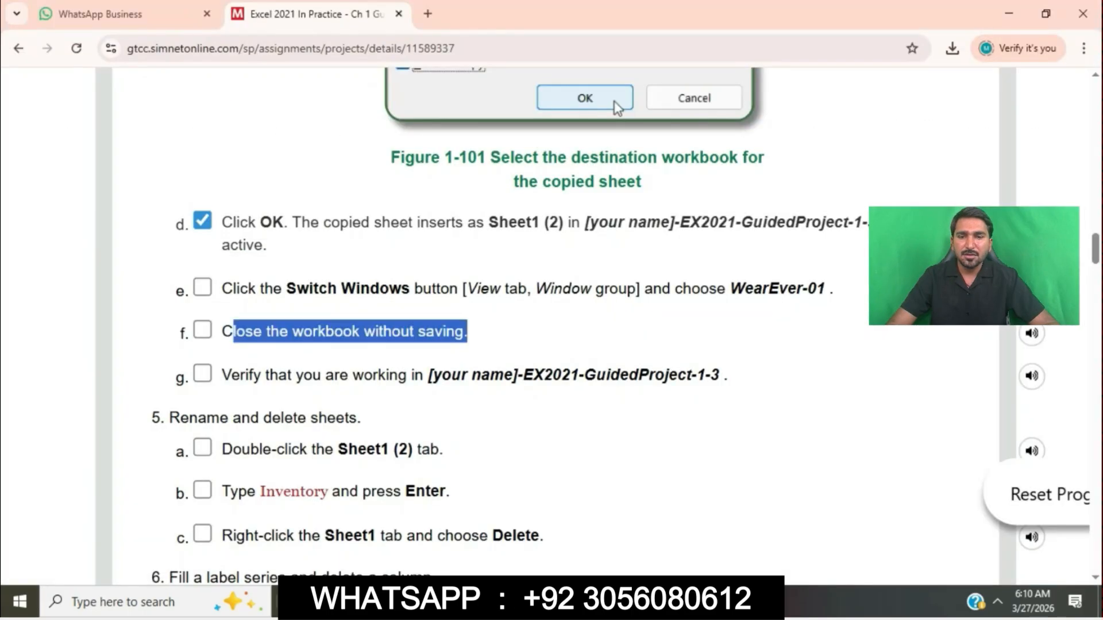
scroll(529, 433, "down", 1)
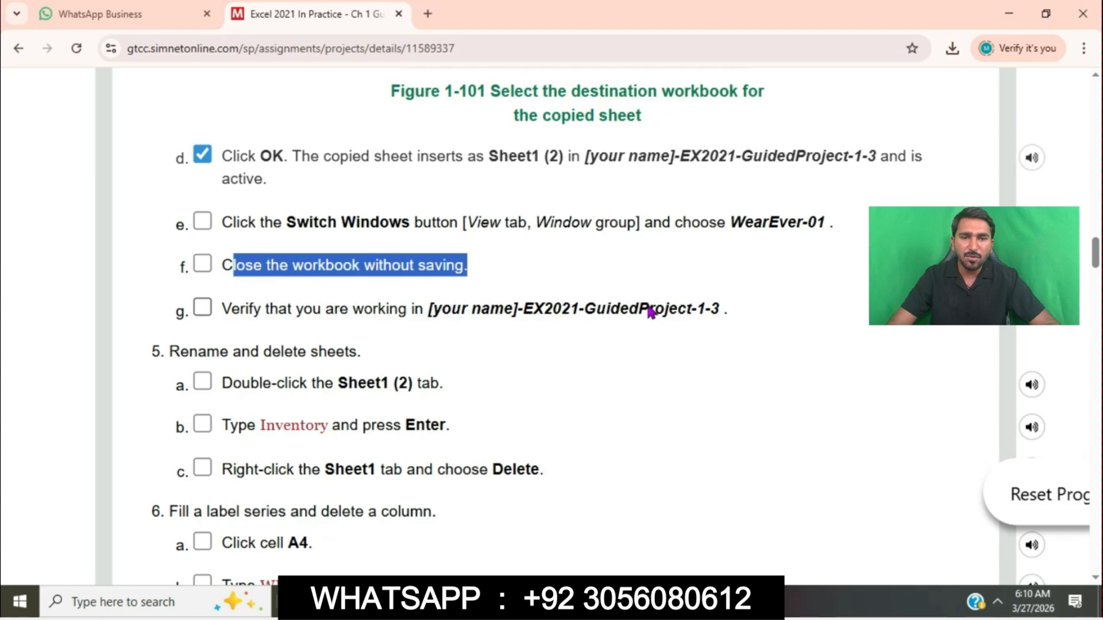
scroll(650, 312, "down", 2)
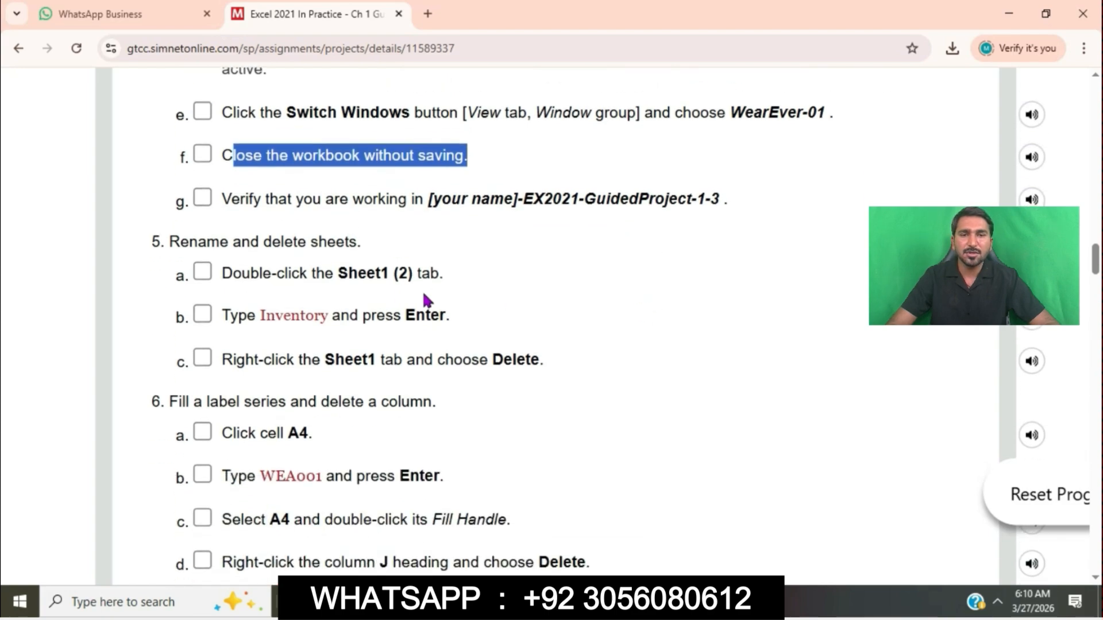
left_click_drag(224, 279, 465, 286)
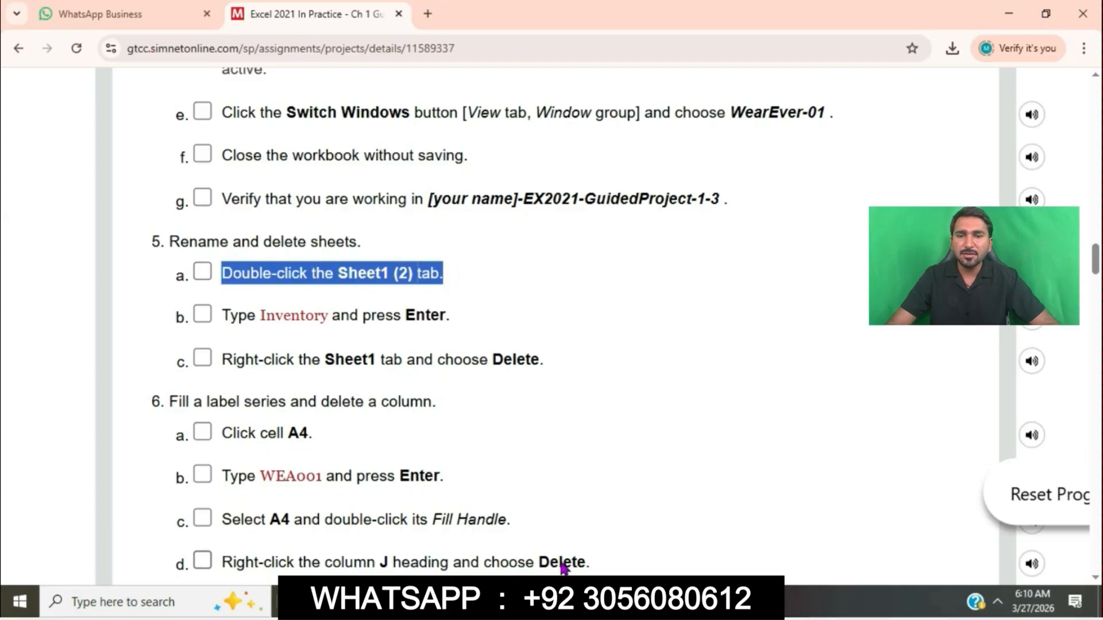
left_click(566, 600)
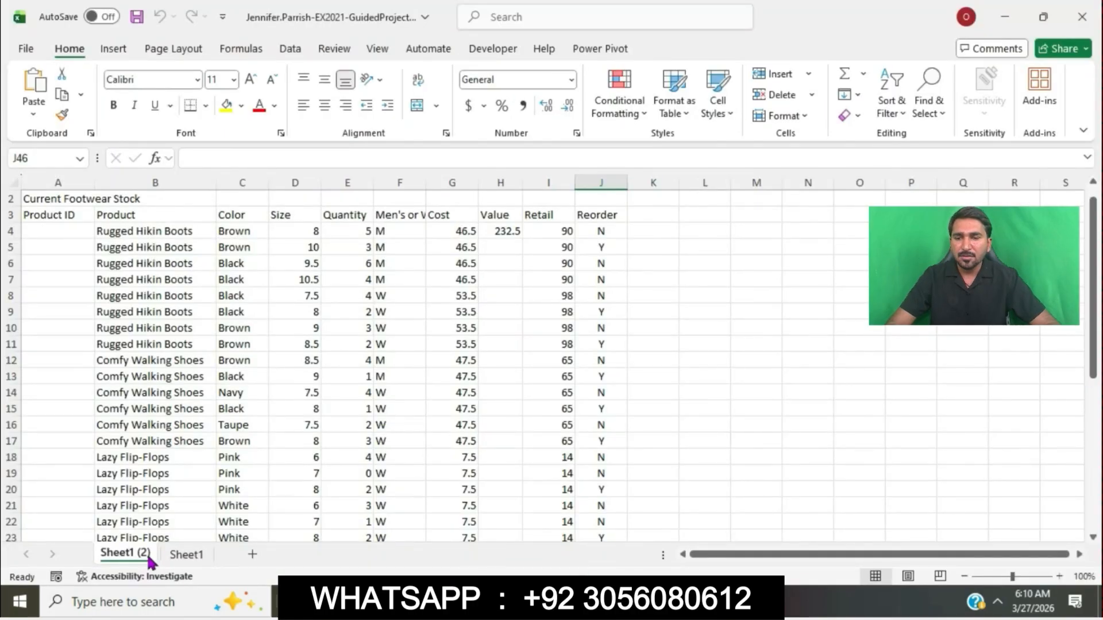
Copy the name Inventory from instruction 5b in the browser and rename the Sheet1 (2) worksheet to it in Excel.
left_click(534, 600)
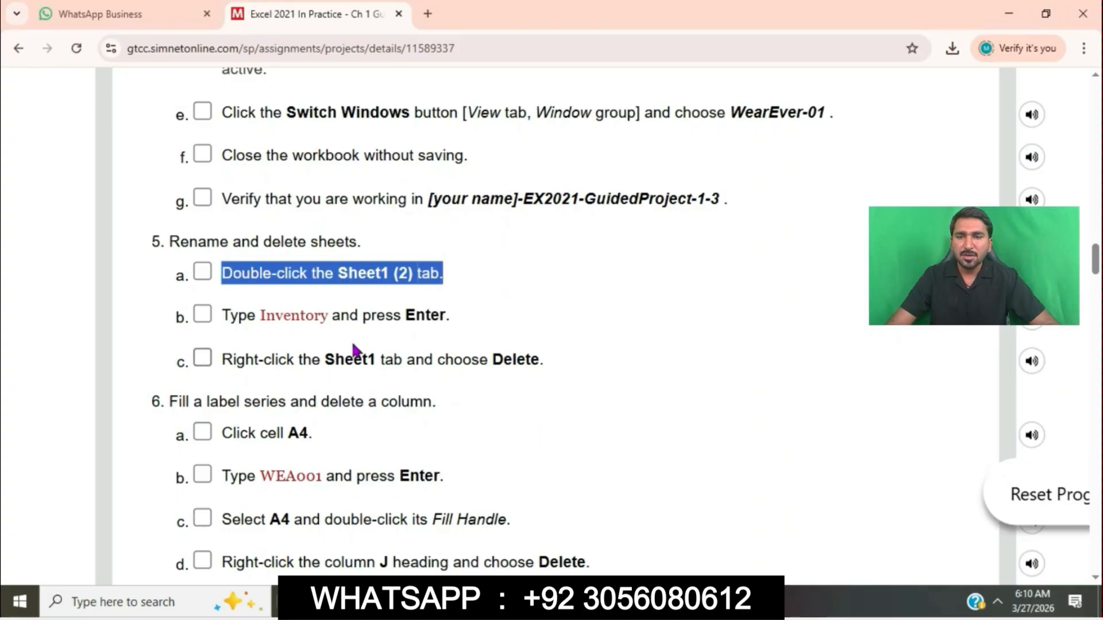
left_click_drag(259, 316, 337, 319)
key("ctrl+c")
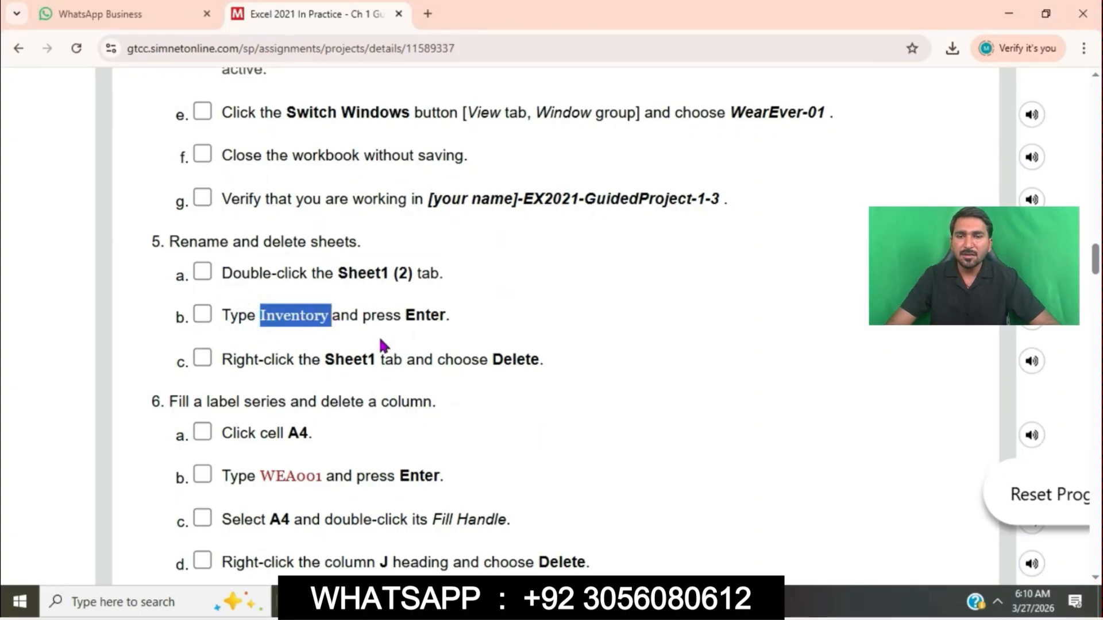
key("alt+Tab")
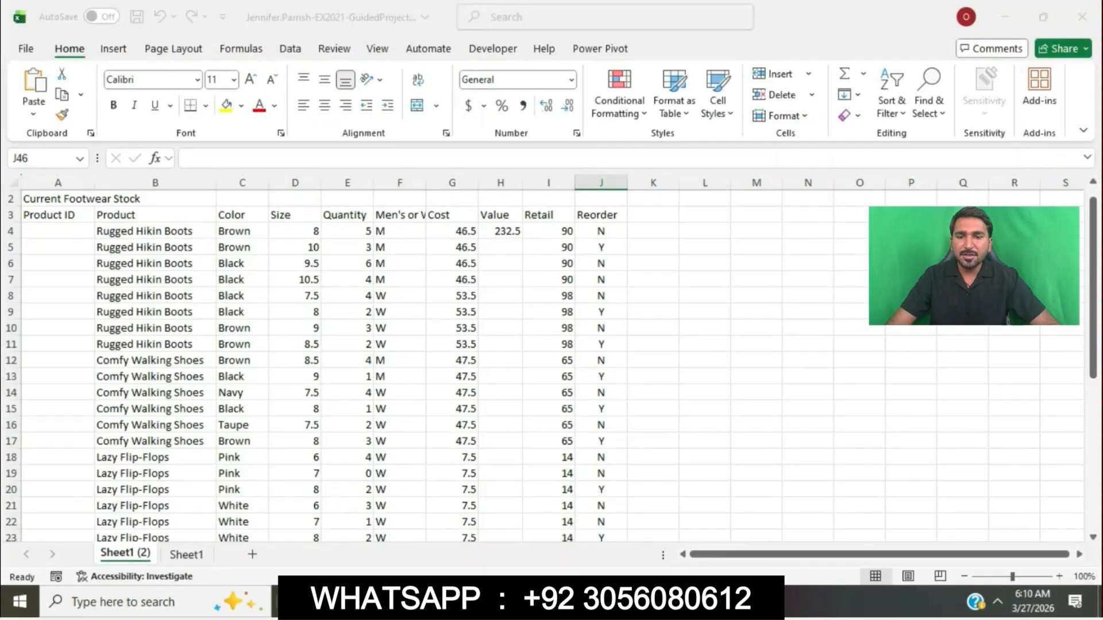
right_click(146, 555)
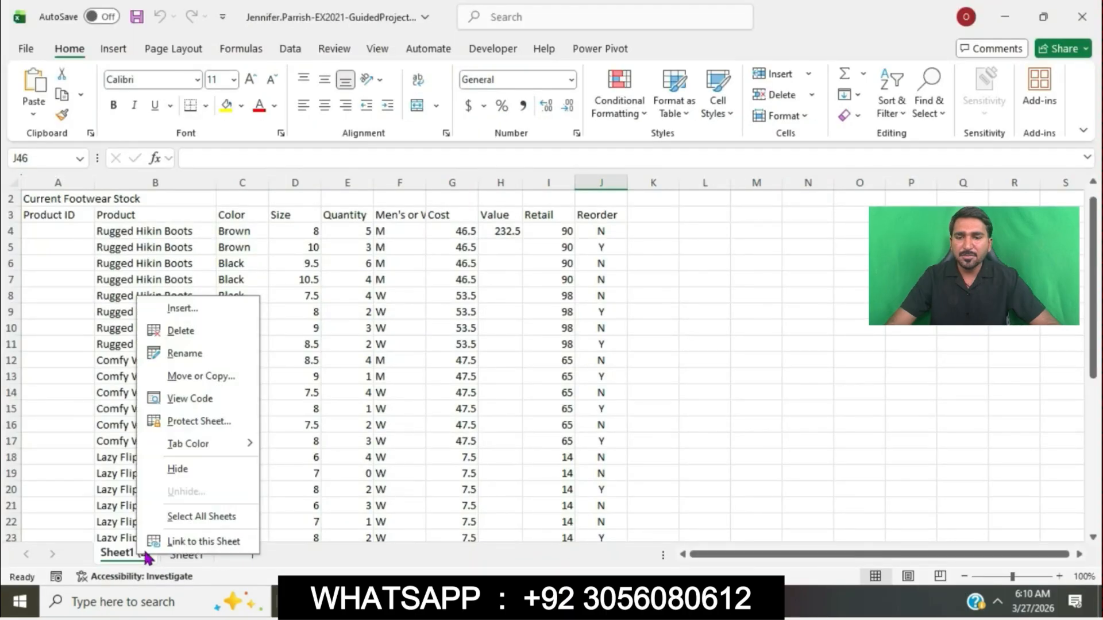
left_click(195, 354)
key("ctrl+v")
left_click(439, 390)
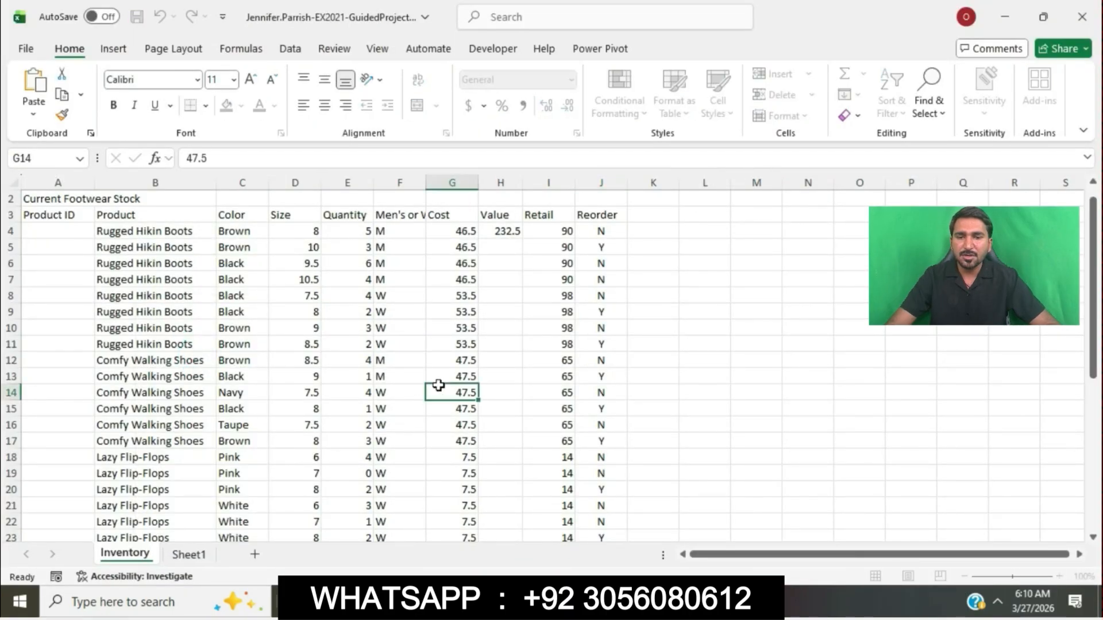
Check off instruction 5c on the SIMnet page in the browser and permanently delete the empty Sheet1 worksheet in Excel.
key("alt+Tab")
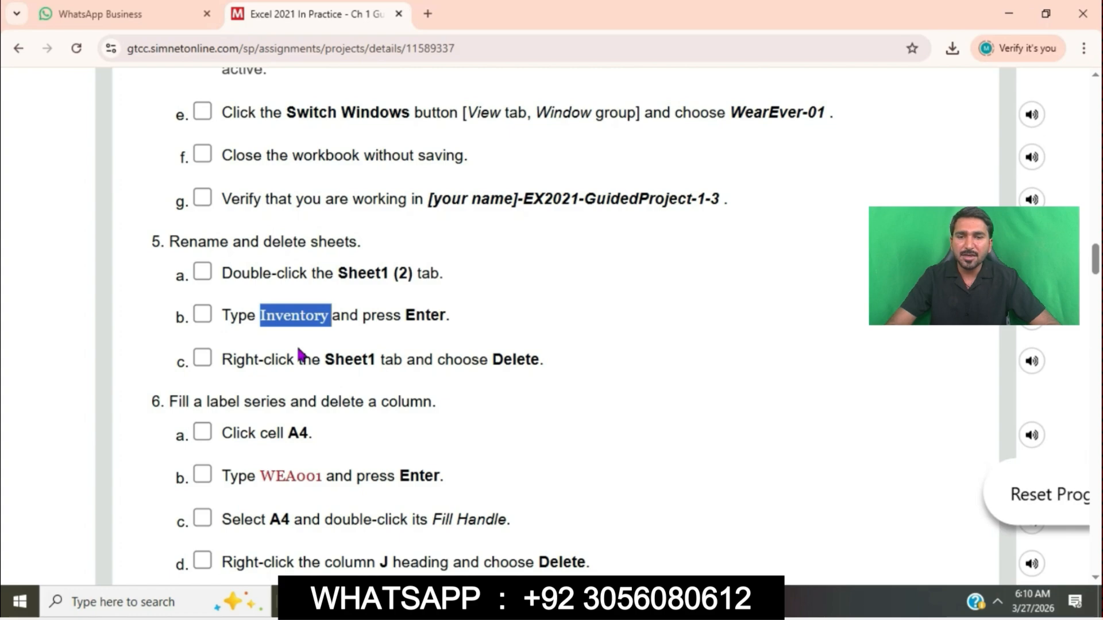
left_click(237, 363)
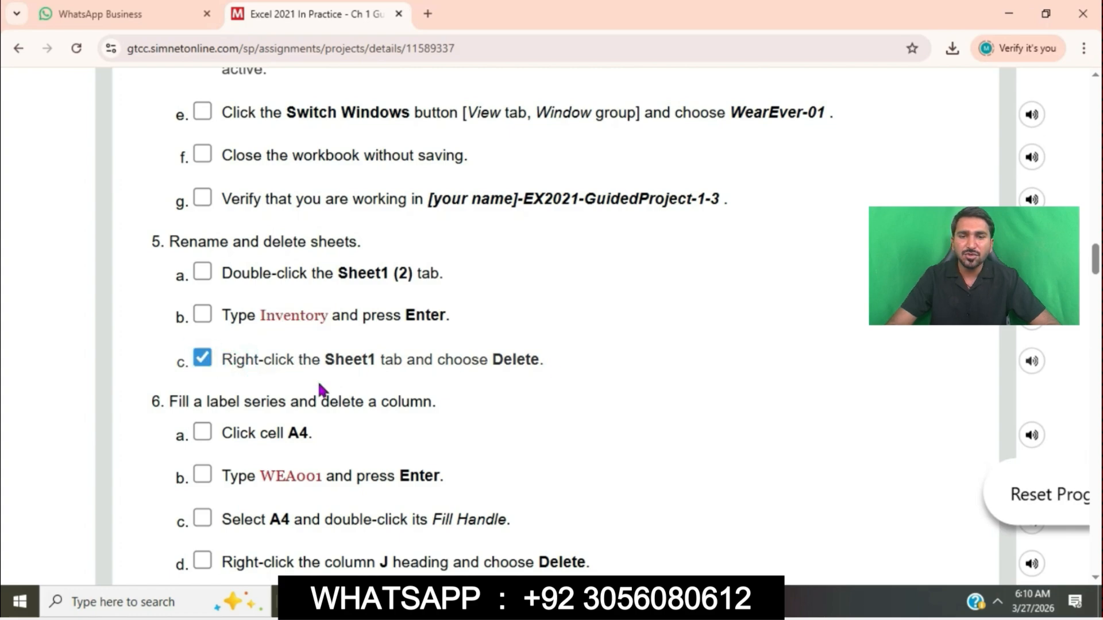
left_click_drag(229, 362, 565, 379)
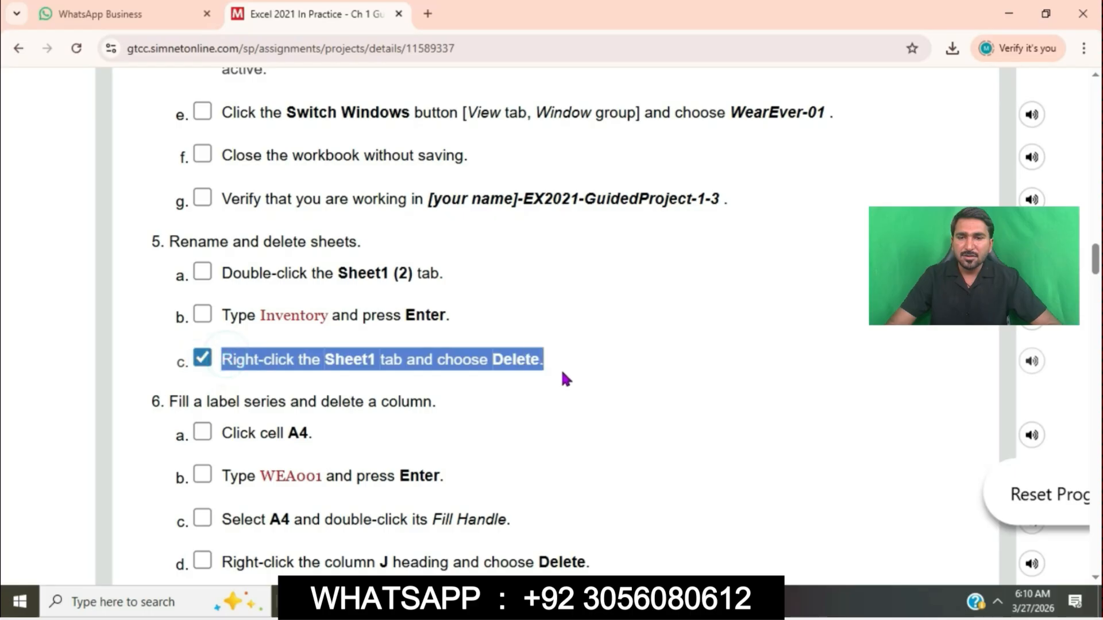
key("alt+Tab")
left_click(196, 560)
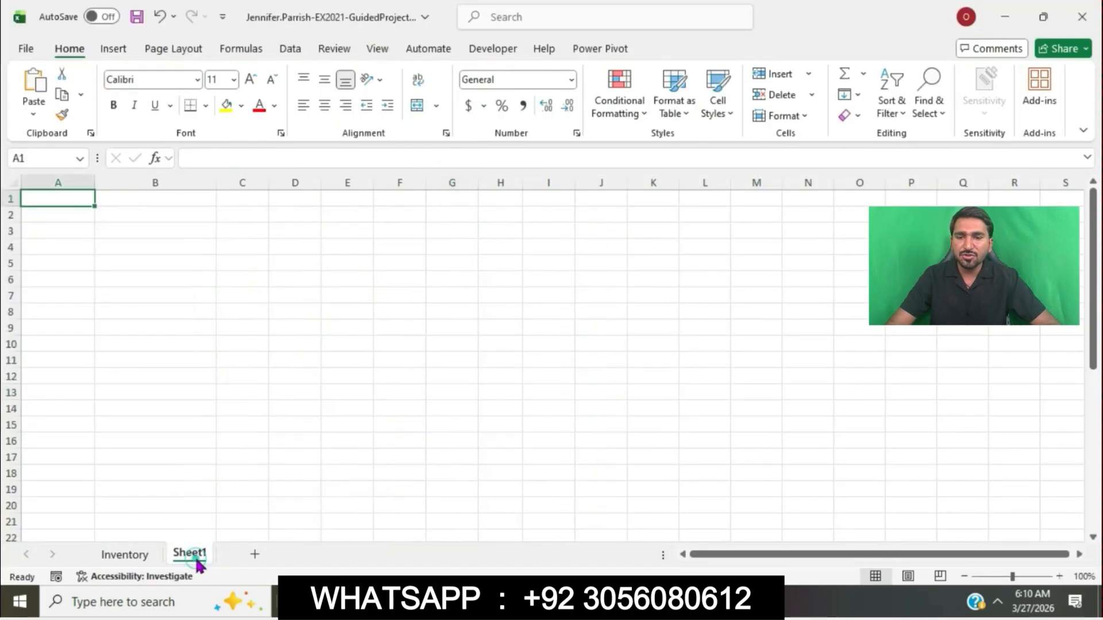
right_click(197, 564)
left_click(251, 340)
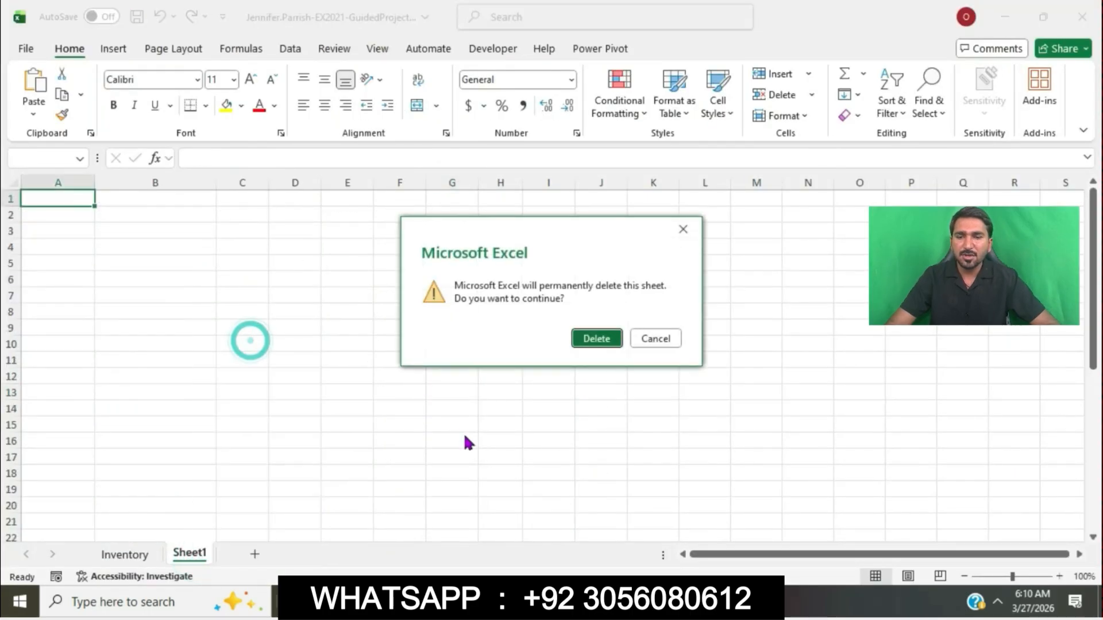
left_click(596, 341)
Read instruction 6a on the SIMnet page in the browser and select cell A4 of the Inventory sheet in Excel.
key("alt+Tab")
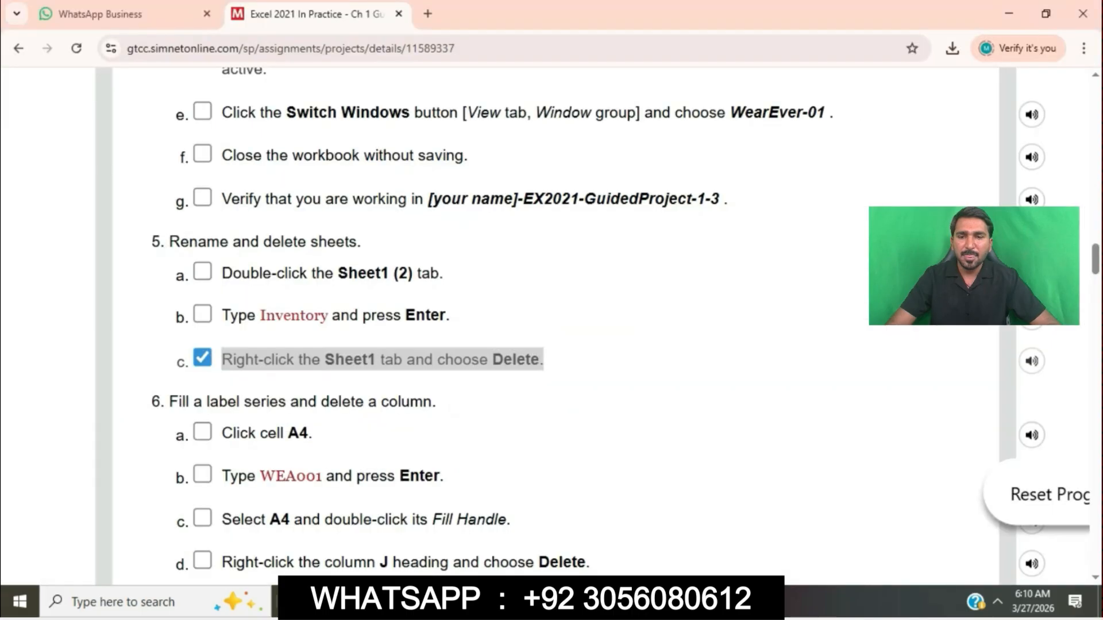
scroll(540, 384, "down", 3)
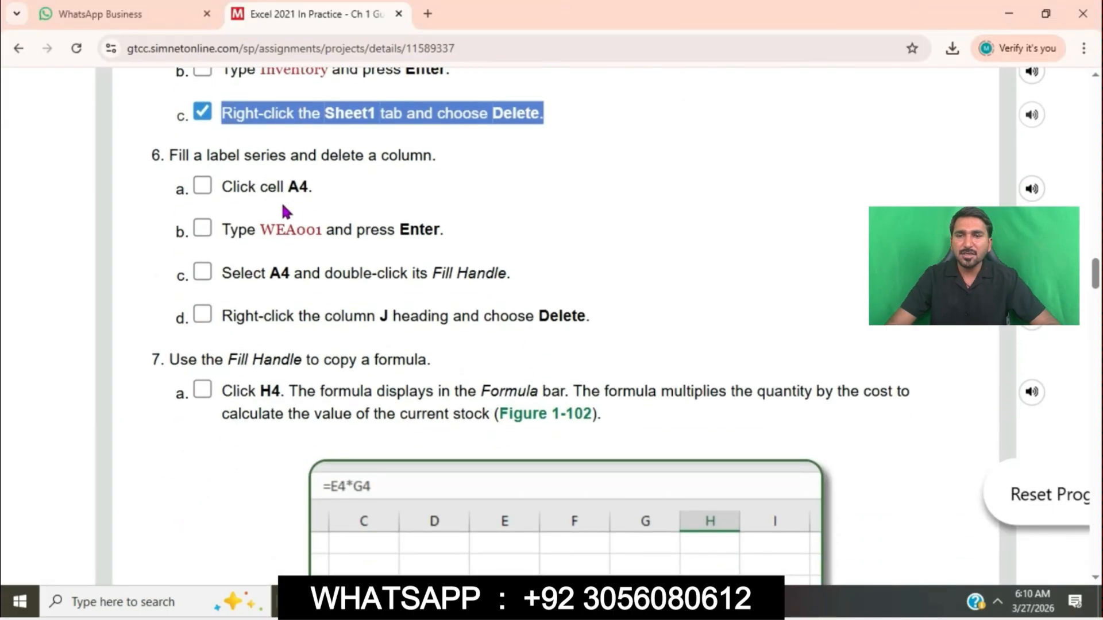
left_click_drag(221, 188, 334, 194)
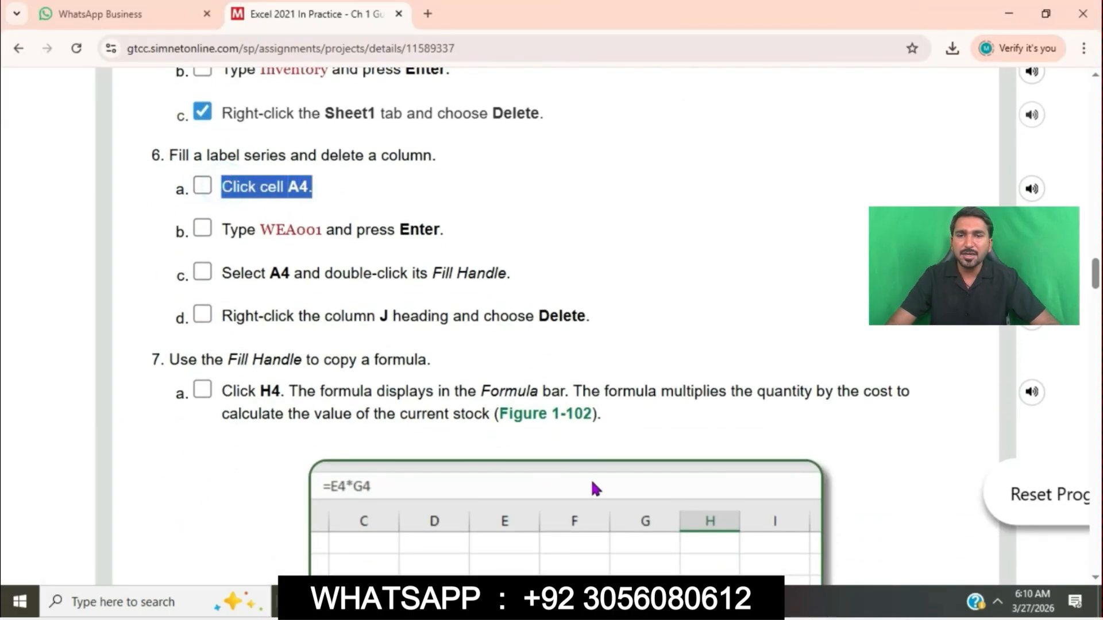
key("alt+Tab")
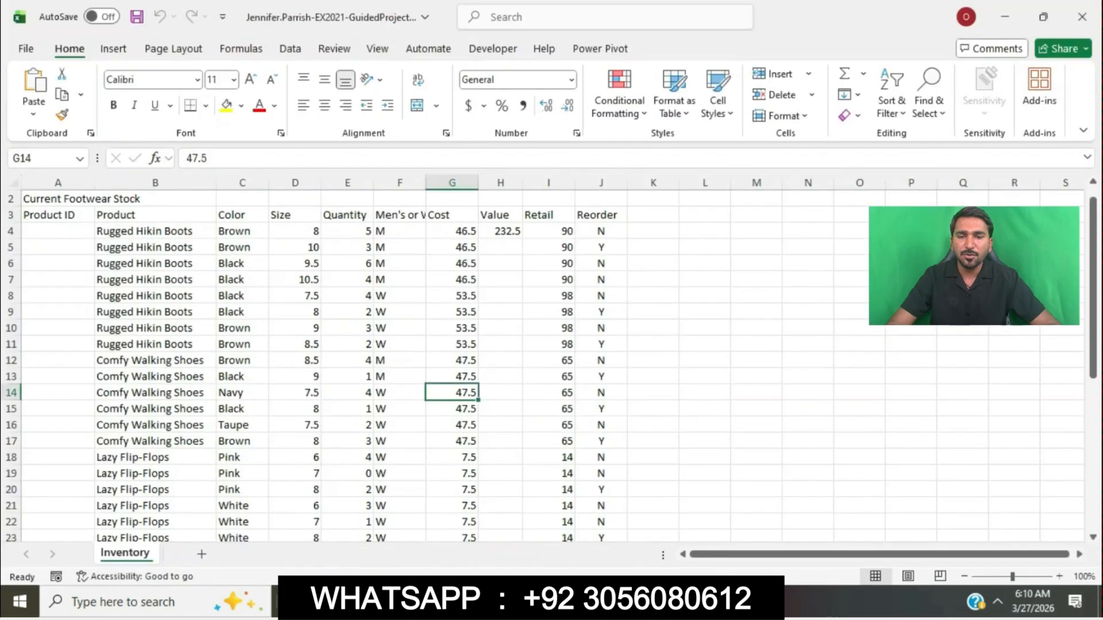
left_click(55, 230)
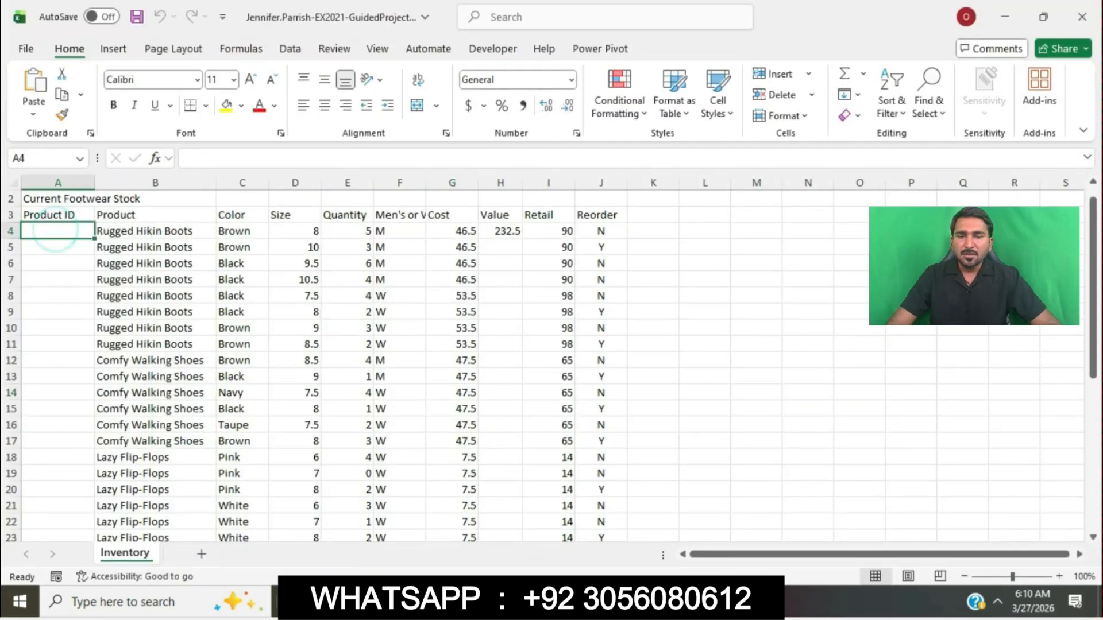
Copy WEA001 from instruction 6b in the browser and enter it in cell A4 of the Inventory sheet in Excel.
key("alt+Tab")
left_click_drag(260, 233, 324, 234)
key("ctrl+c")
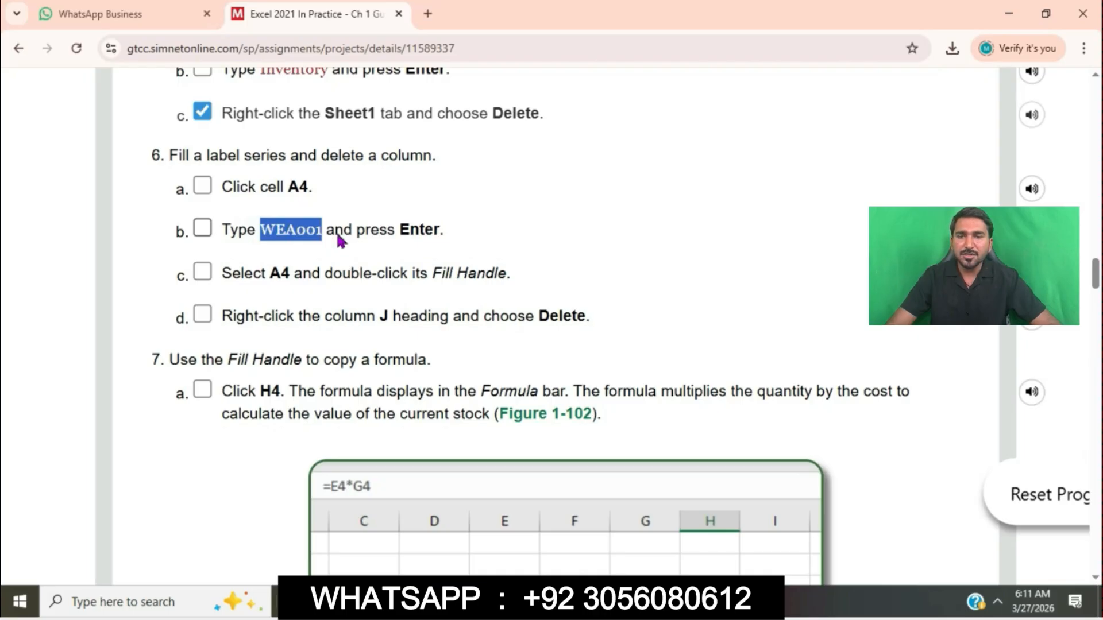
key("alt+Tab")
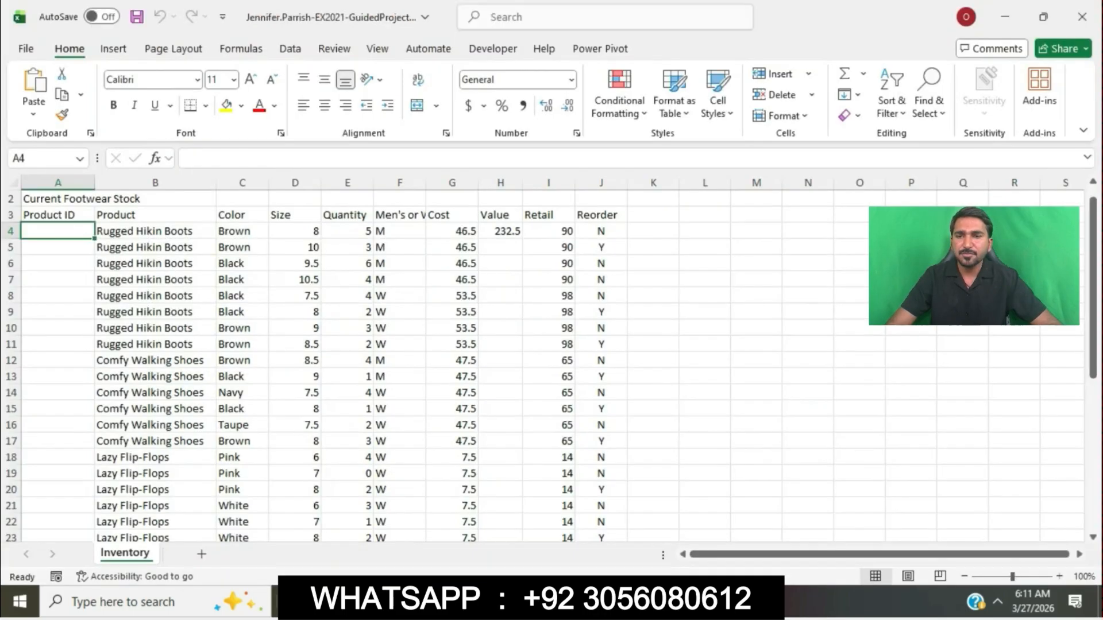
left_click(271, 158)
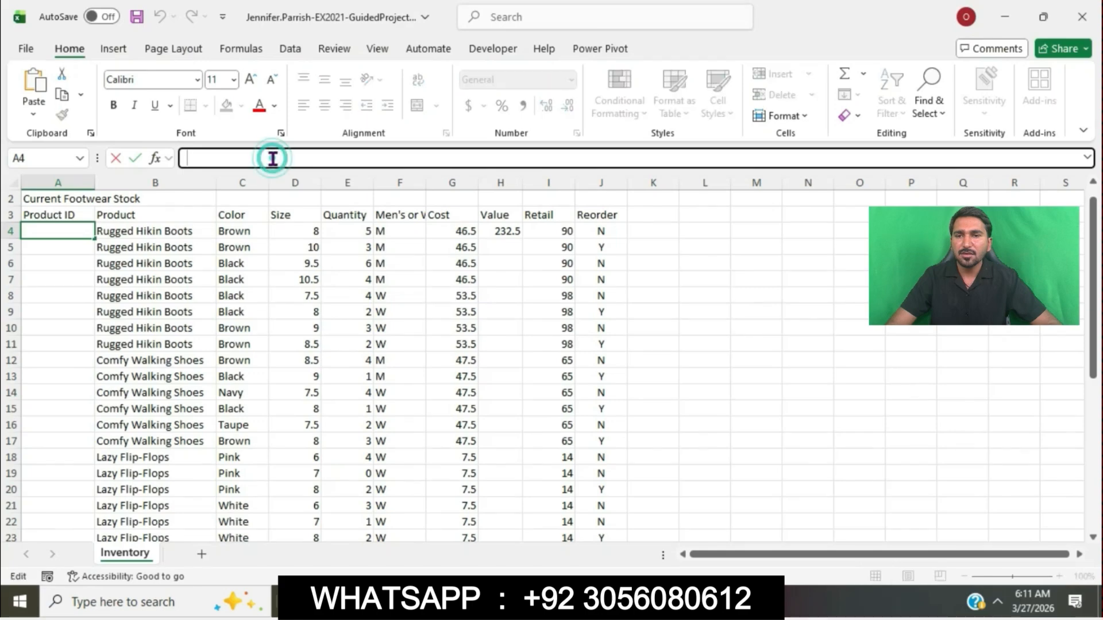
key("ctrl+v")
key("Return")
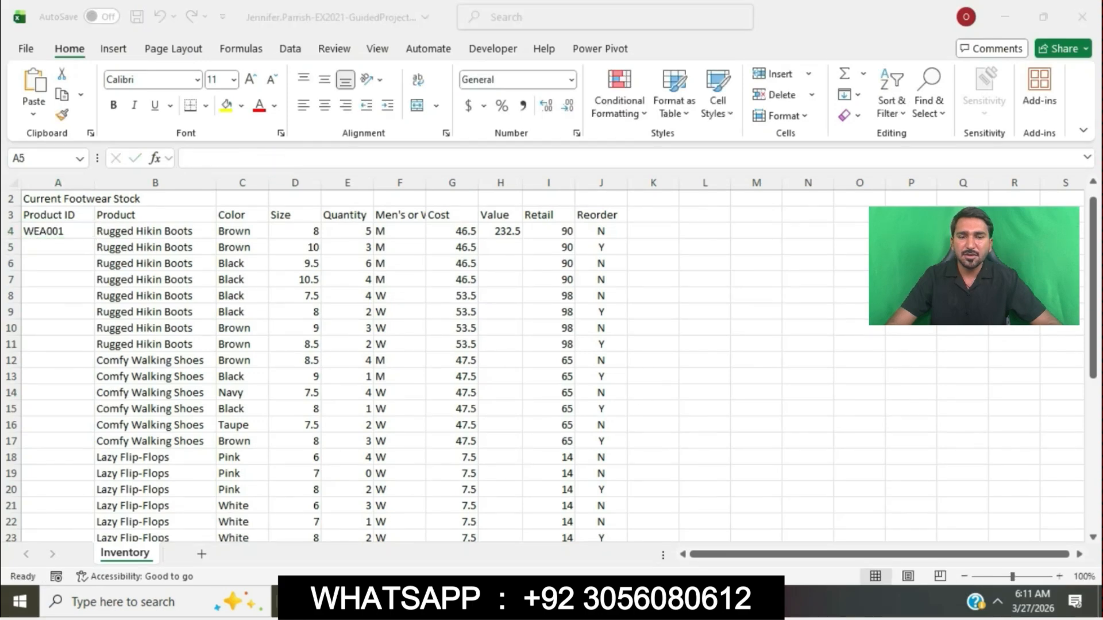
Read instruction 6c on the SIMnet page in the browser and fill the WEA001 series from cell A4 down to A39 in Excel.
key("alt+Tab")
left_click_drag(221, 277, 520, 280)
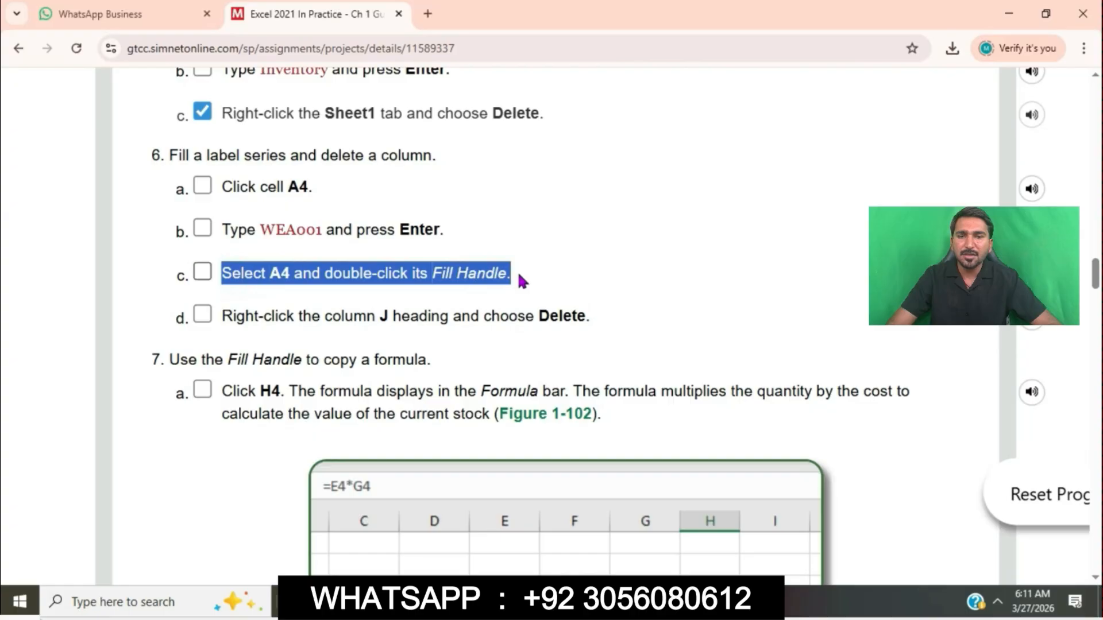
scroll(519, 276, "down", 3)
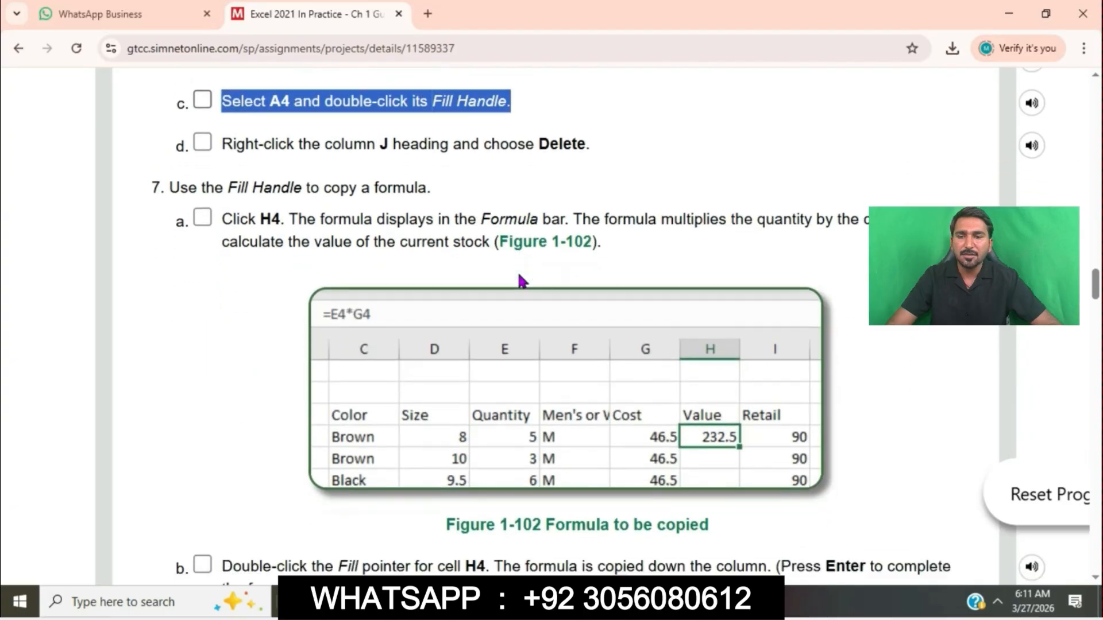
scroll(519, 278, "up", 1)
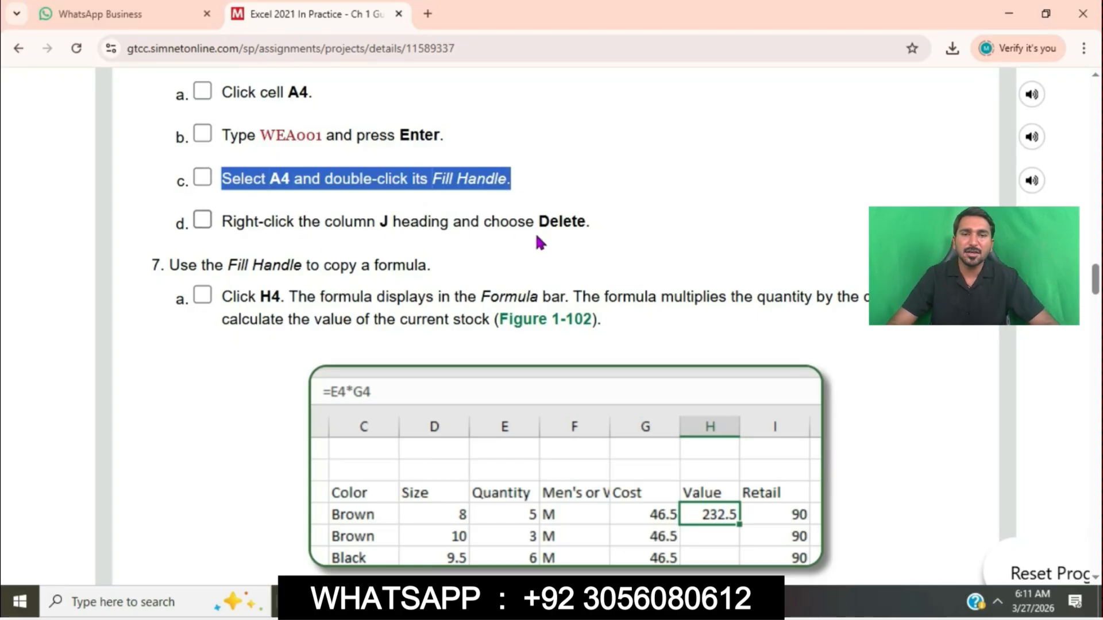
key("alt+Tab")
scroll(459, 333, "down", 3)
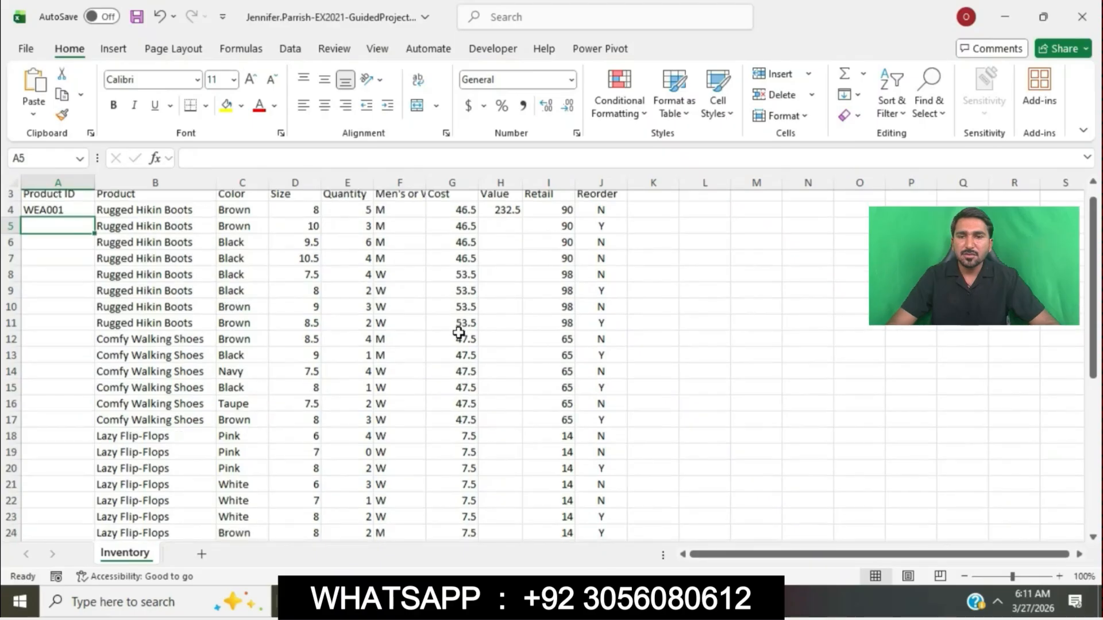
scroll(459, 333, "up", 3)
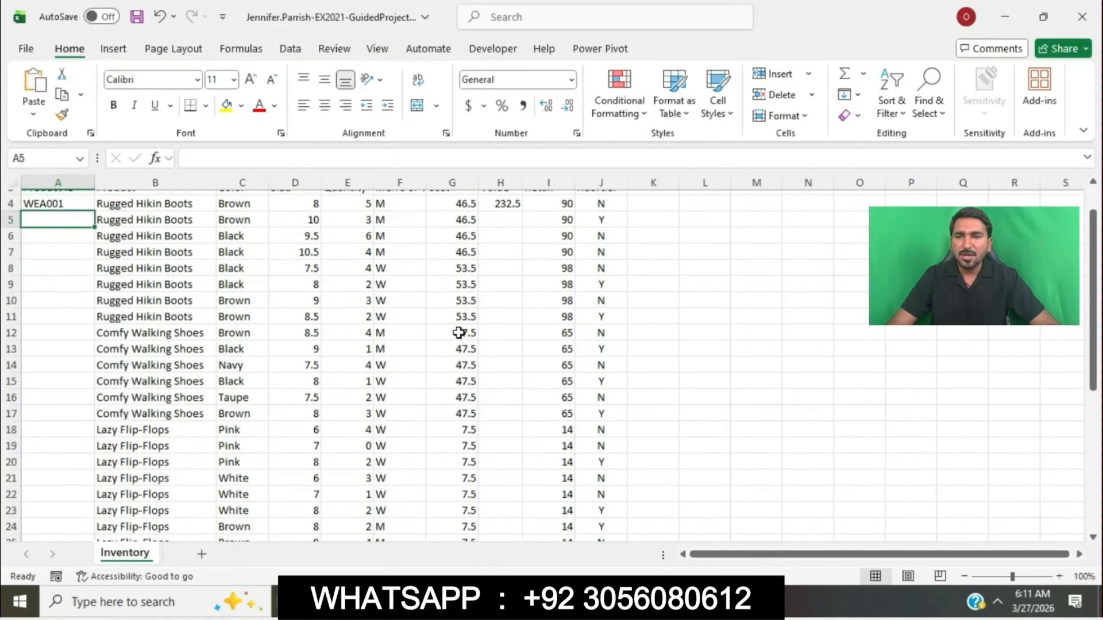
left_click(86, 204)
left_click_drag(95, 212, 95, 451)
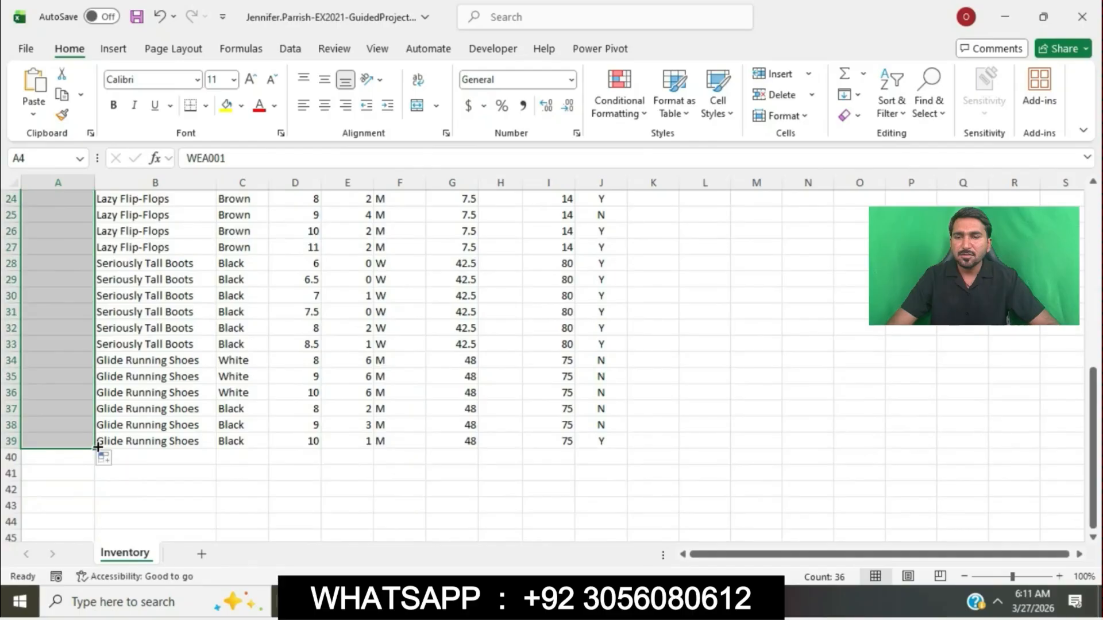
scroll(245, 393, "up", 8)
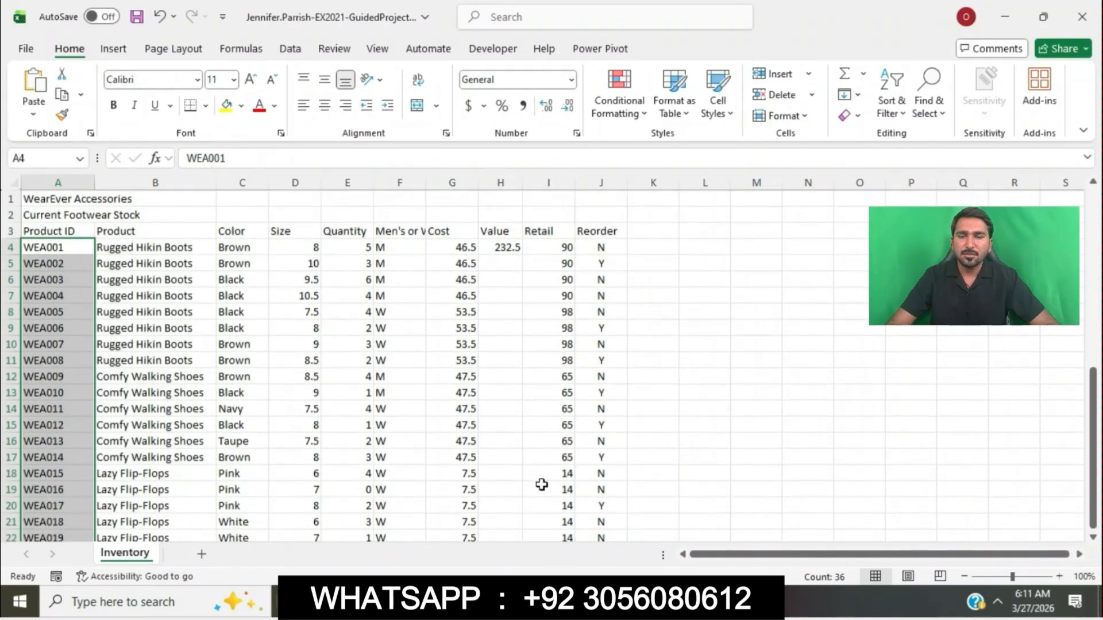
Read instruction 6d on the SIMnet page in the browser and delete column J from the Inventory sheet in Excel.
key("alt+Tab")
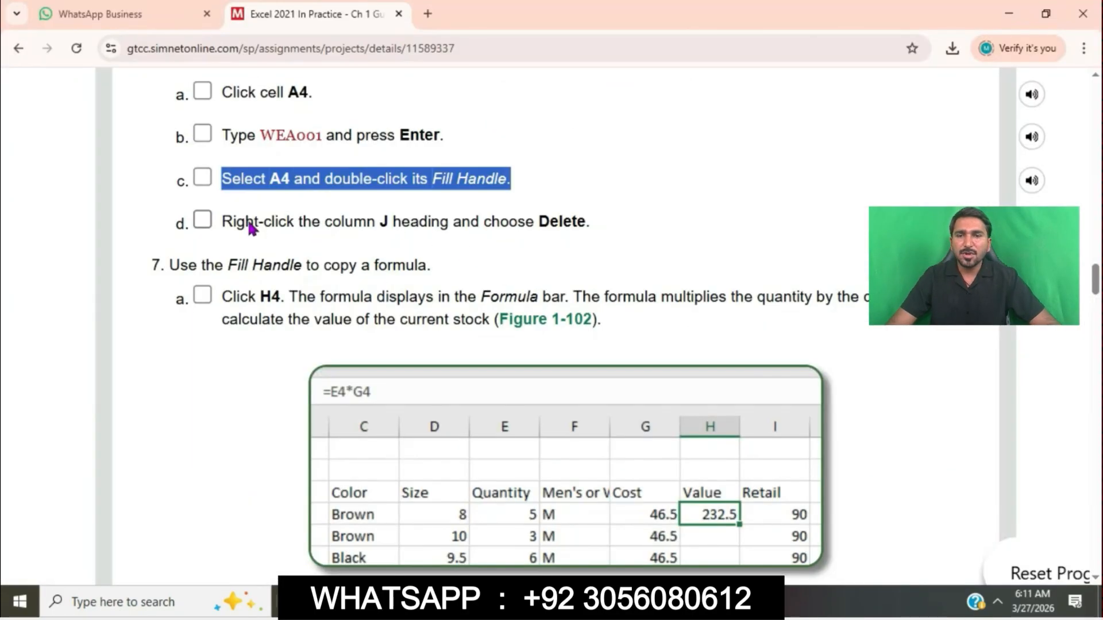
left_click_drag(232, 221, 584, 241)
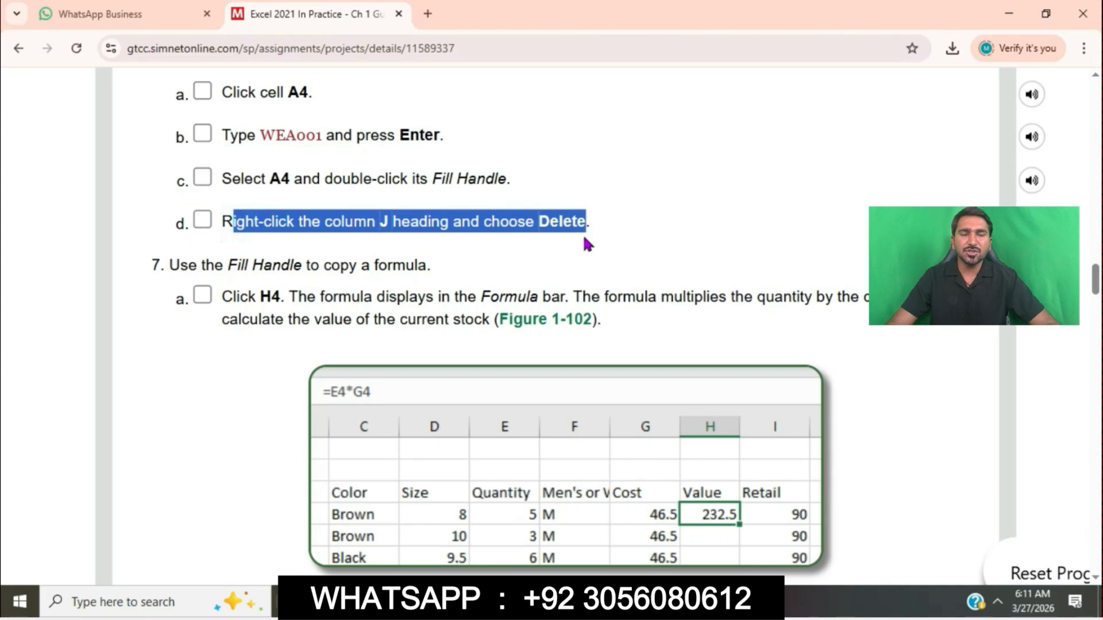
key("alt+Tab")
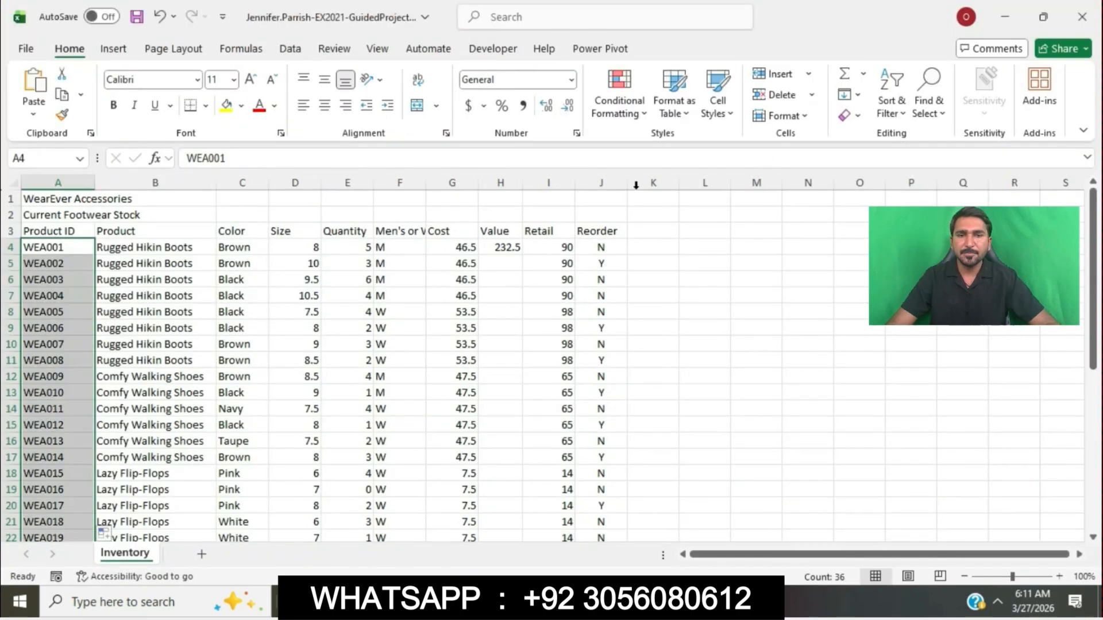
left_click(597, 185)
right_click(597, 187)
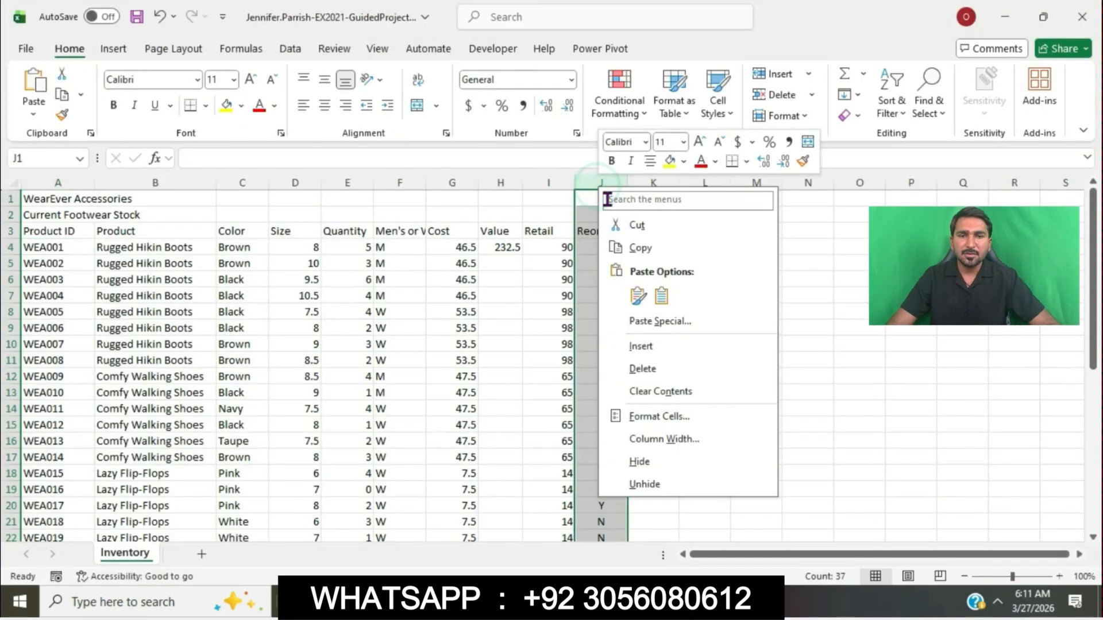
left_click(665, 372)
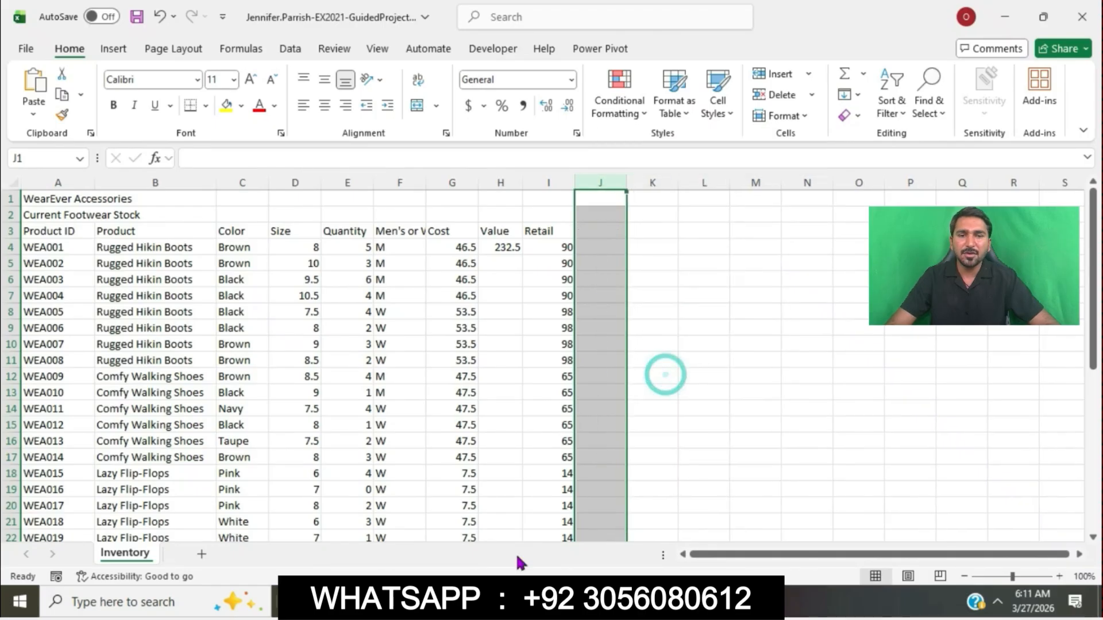
Read instruction 7a on the SIMnet page in the browser and select cell H4 in Excel to view its formula.
key("alt+Tab")
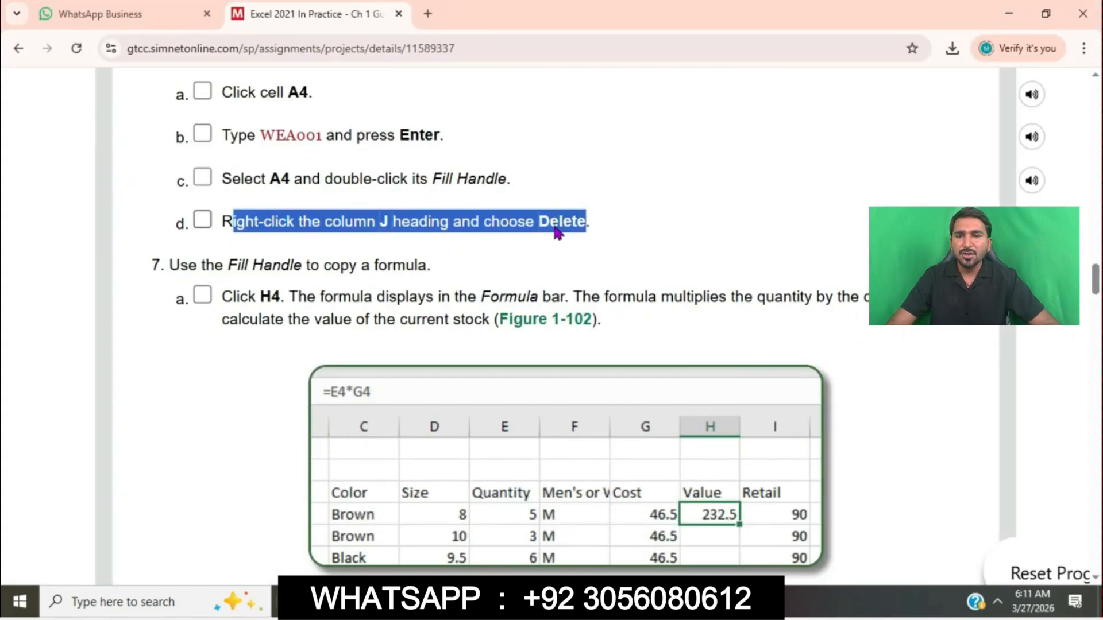
scroll(551, 230, "down", 3)
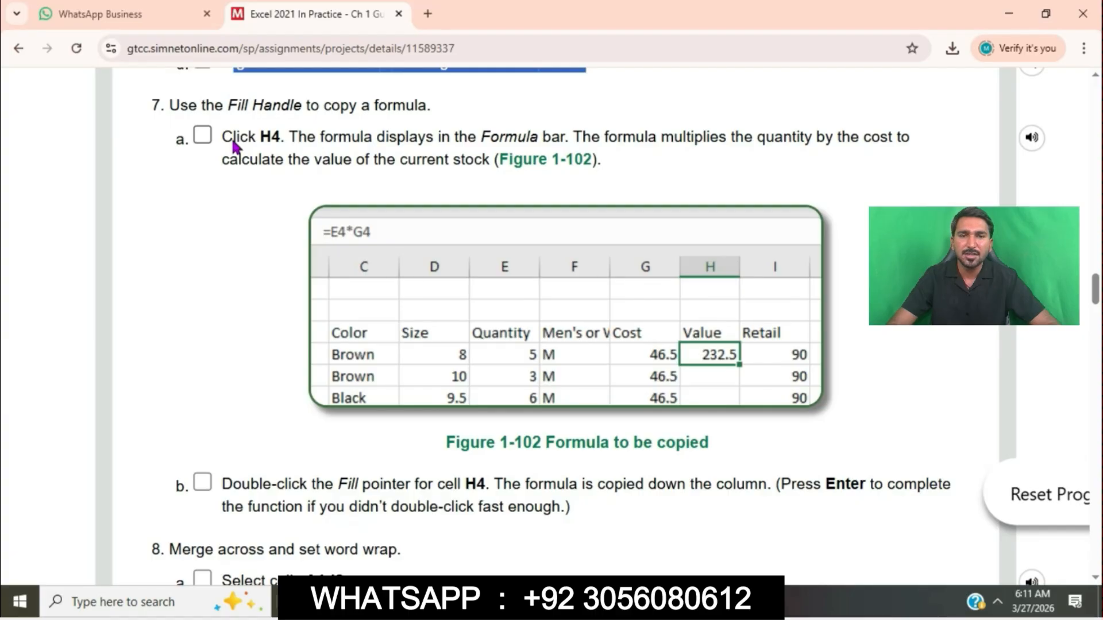
left_click_drag(233, 139, 530, 172)
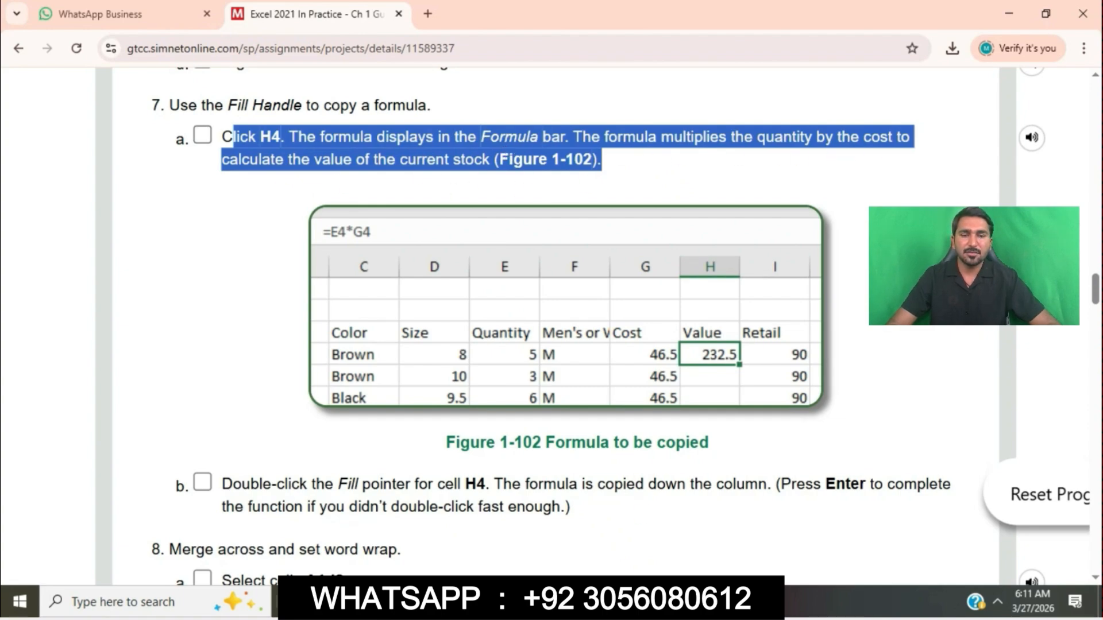
left_click(617, 601)
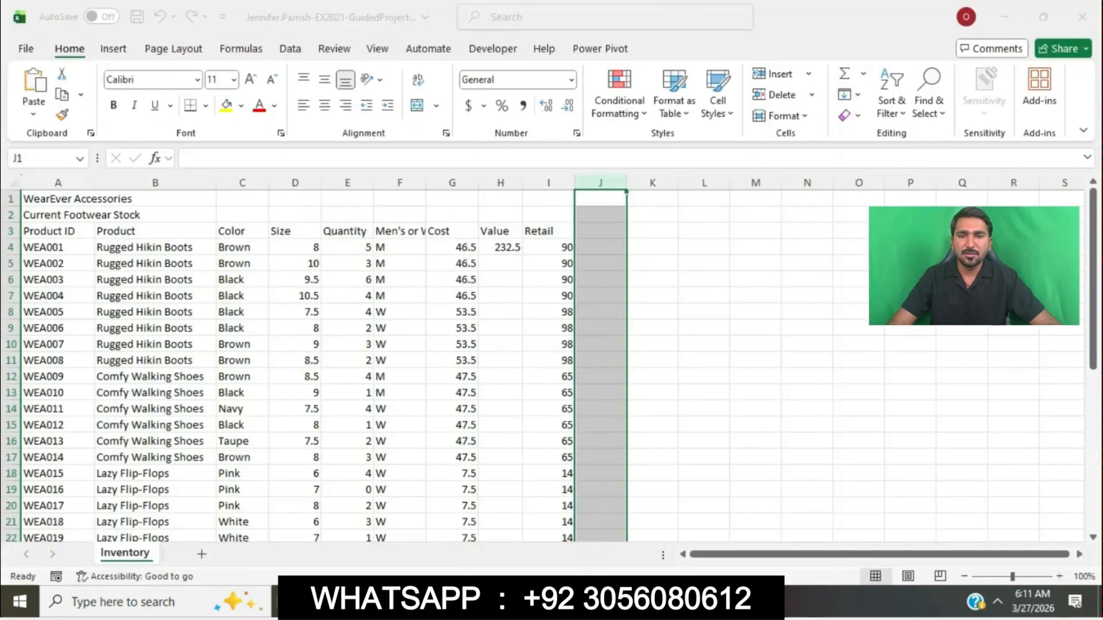
left_click(504, 261)
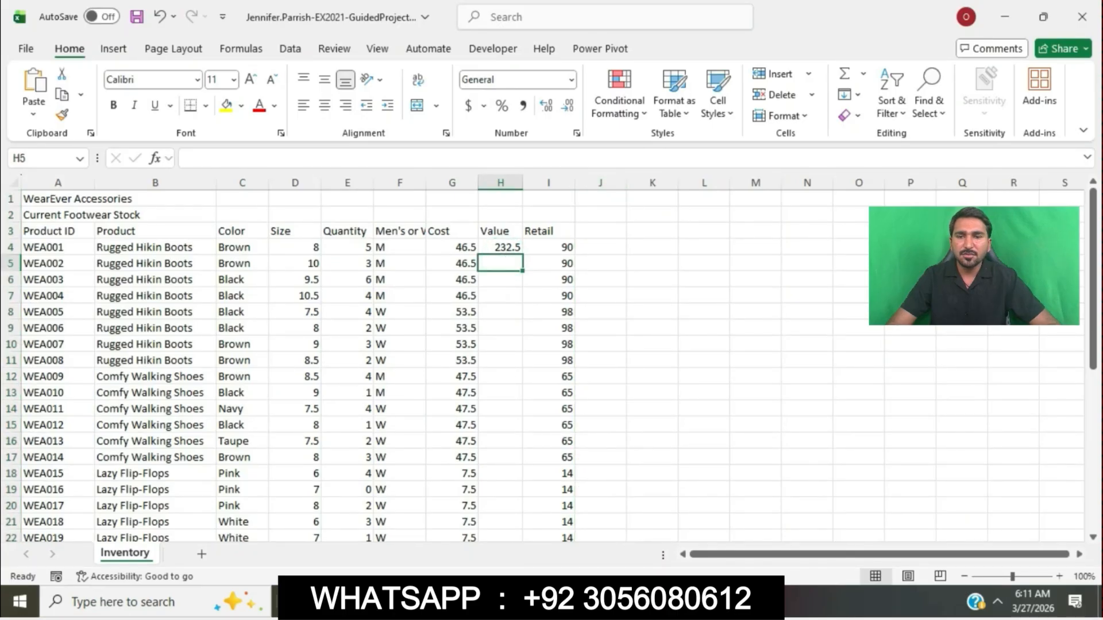
left_click(531, 602)
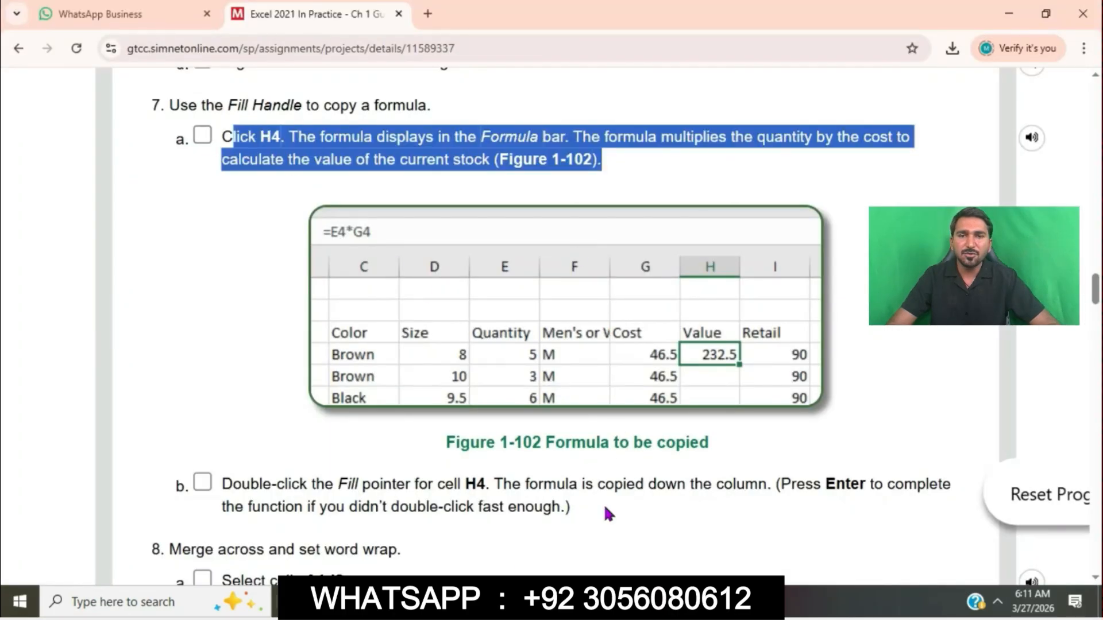
left_click(554, 602)
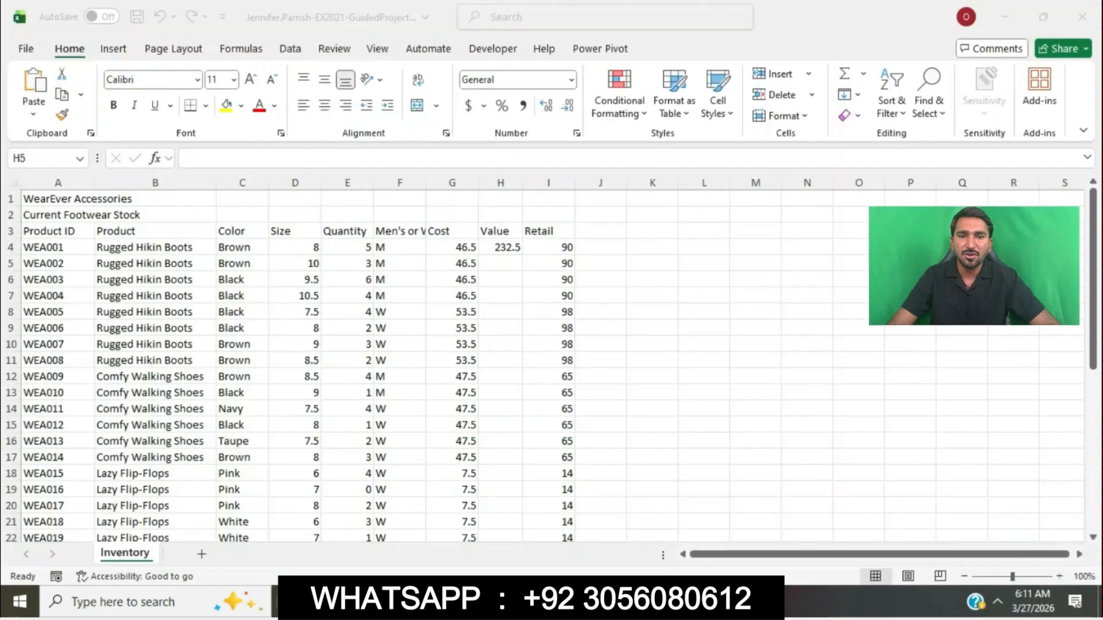
left_click(490, 247)
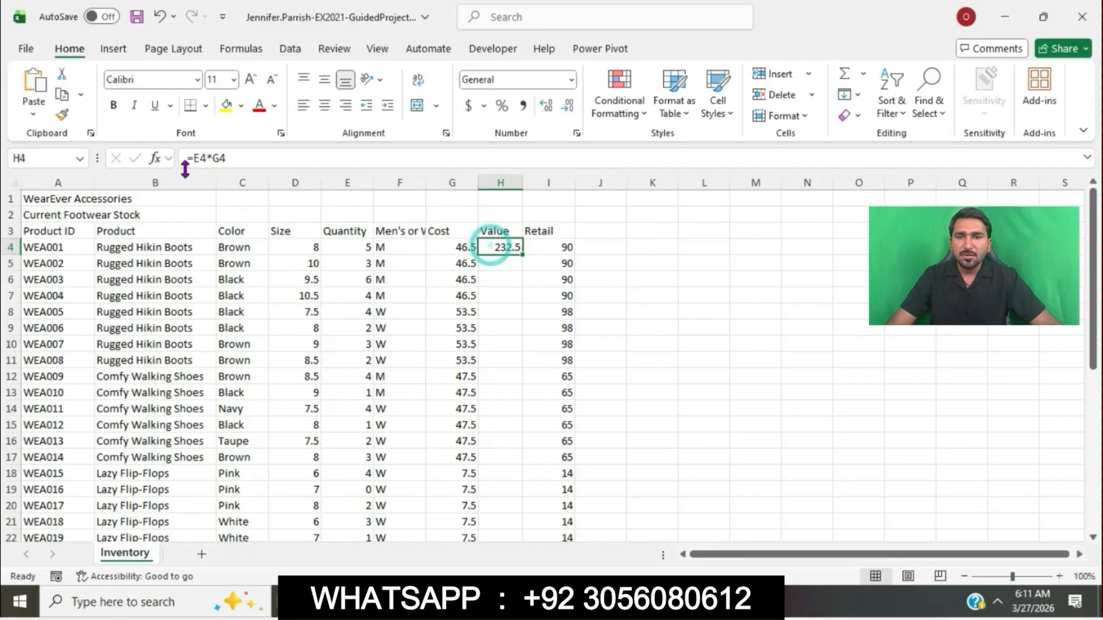
Read instruction 7b on the SIMnet page in the browser and copy the H4 formula down the Value column for all products in Excel.
left_click(545, 602)
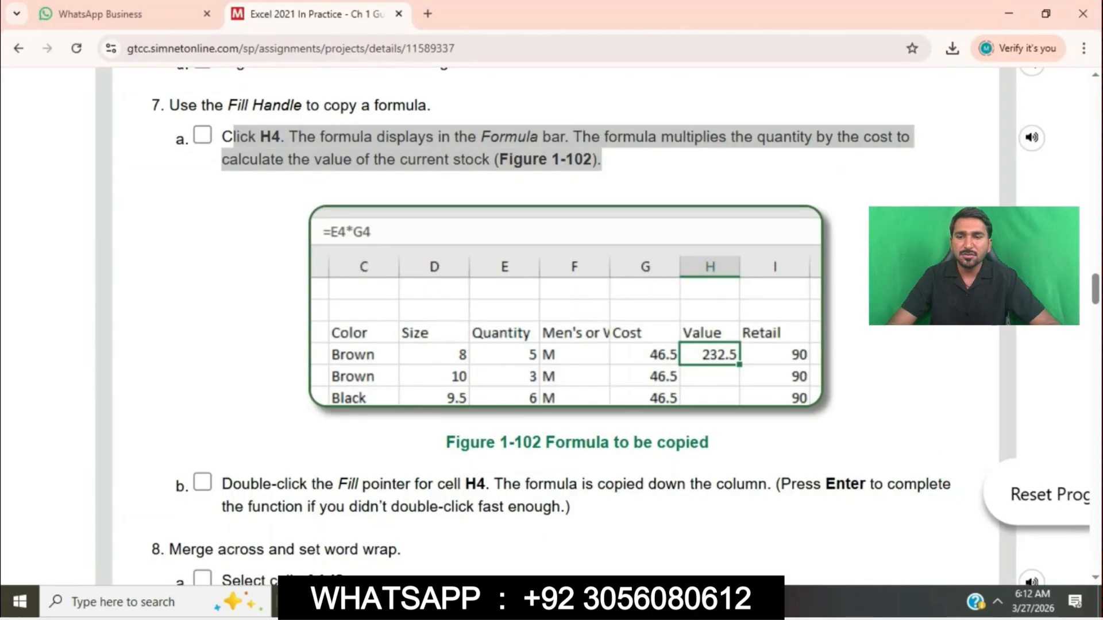
scroll(322, 381, "down", 2)
left_click_drag(232, 355, 874, 382)
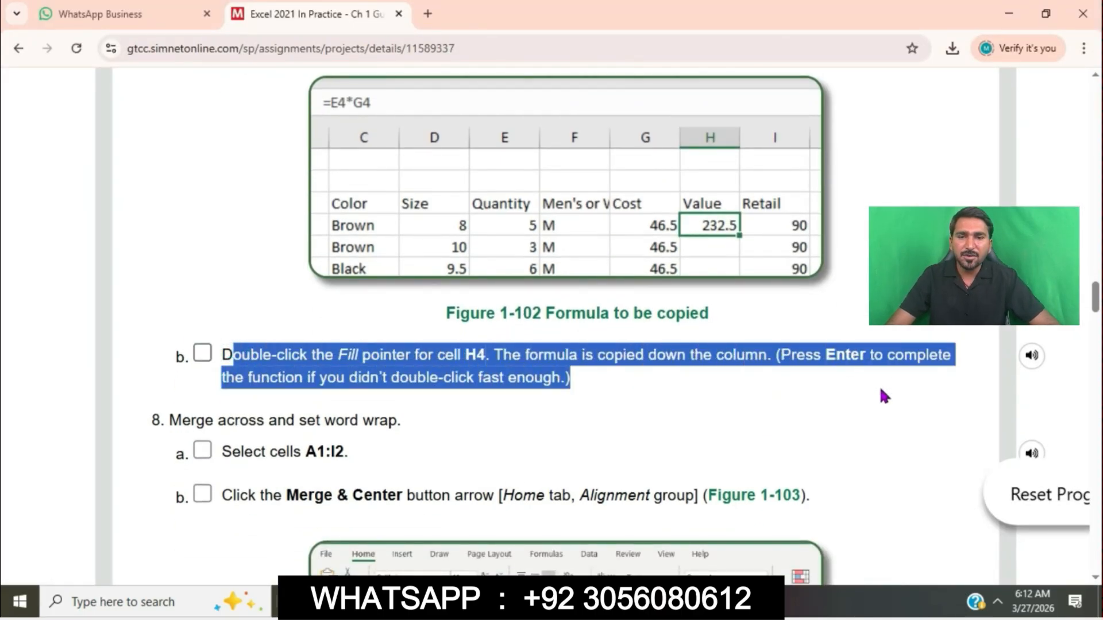
left_click(597, 602)
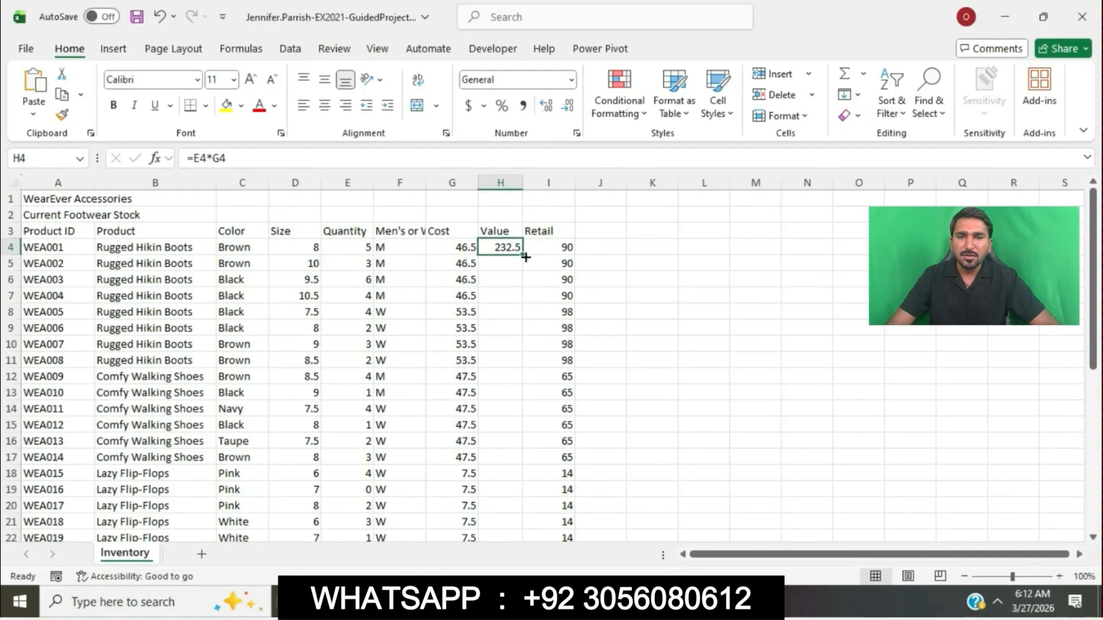
left_click_drag(523, 255, 505, 529)
left_click(652, 485)
scroll(652, 482, "up", 5)
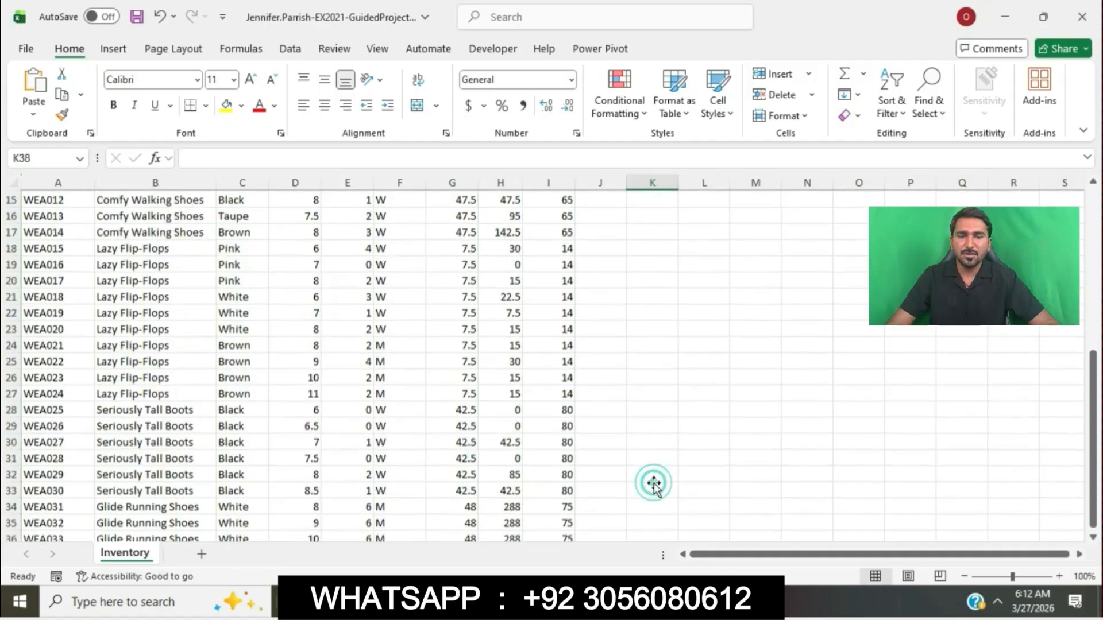
Copy the range A1:I2 from instruction 8a in the browser and select those cells on the Inventory sheet in Excel.
left_click(525, 528)
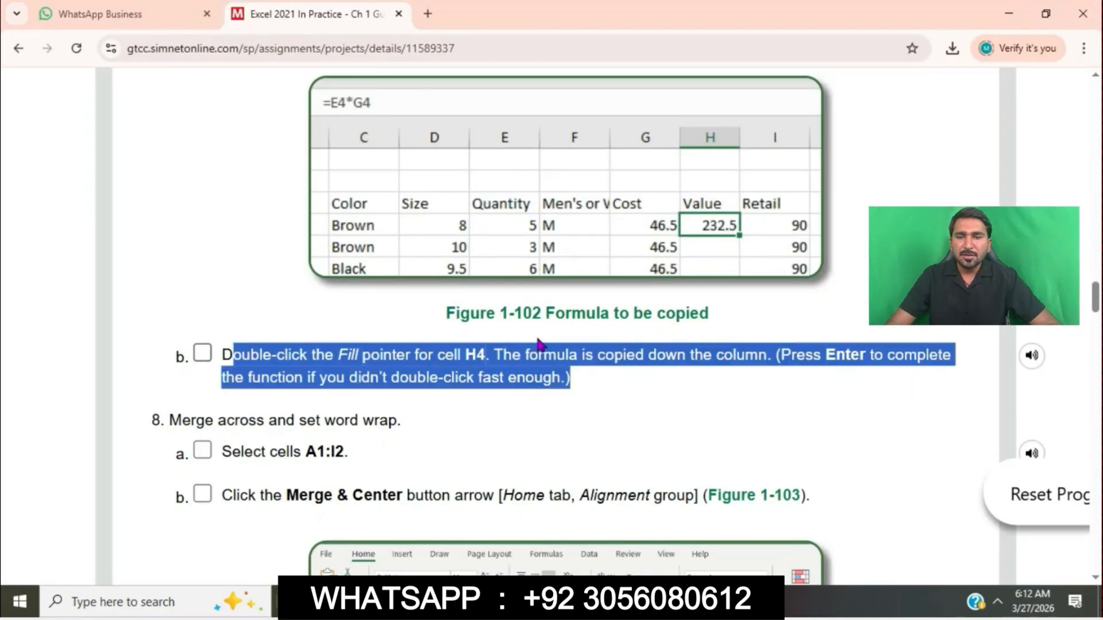
left_click(535, 303)
scroll(535, 303, "down", 1)
scroll(537, 306, "down", 3)
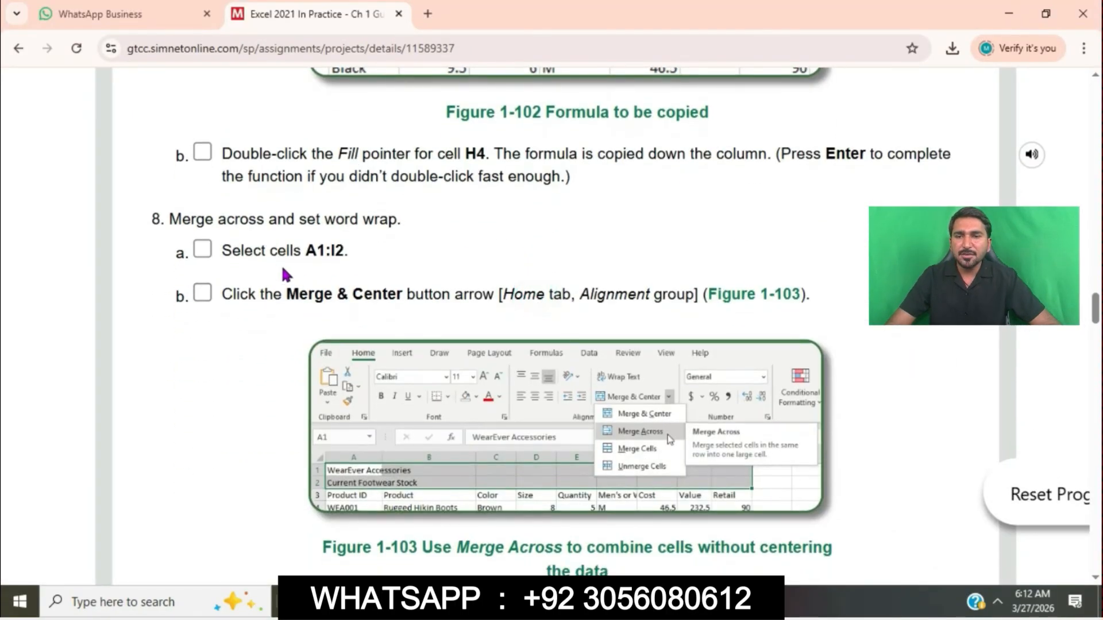
left_click_drag(304, 250, 354, 262)
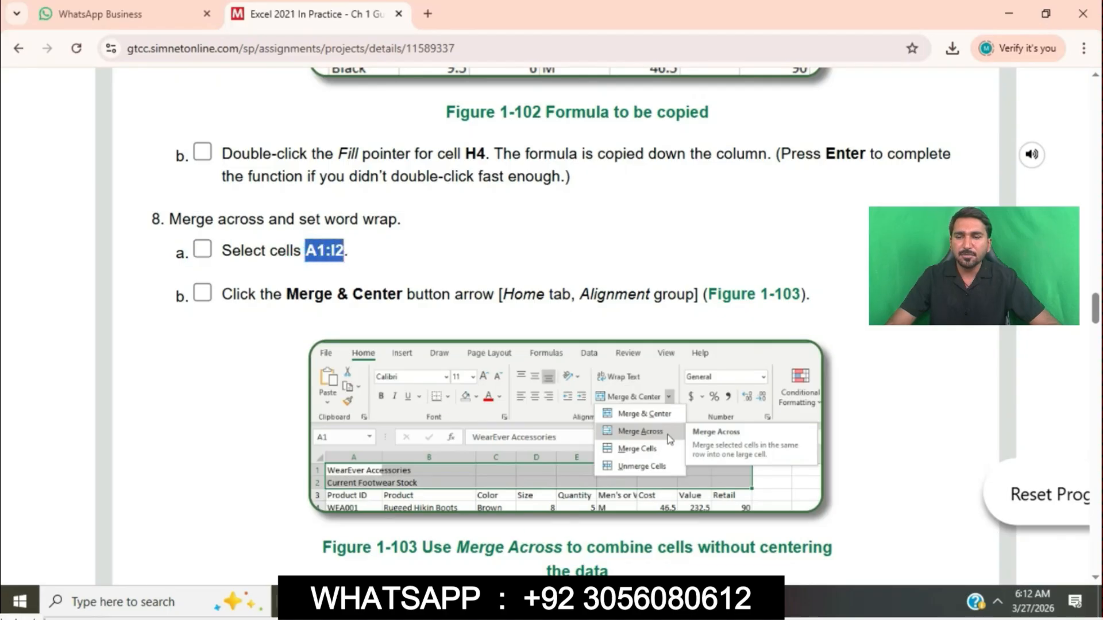
key("alt+Tab")
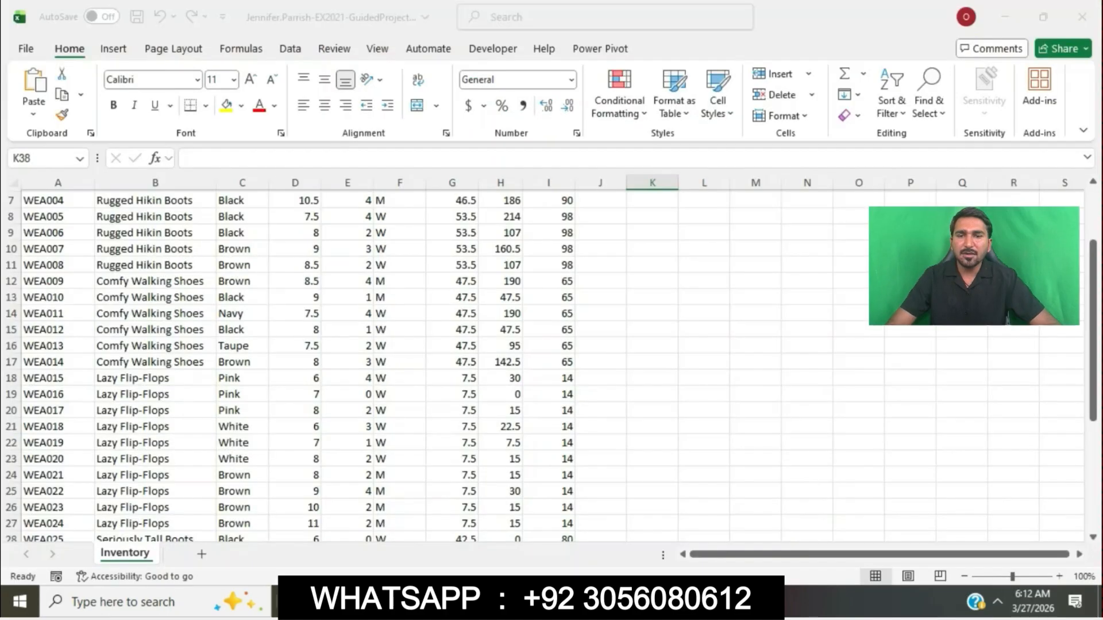
left_click(57, 154)
type("A1:I2")
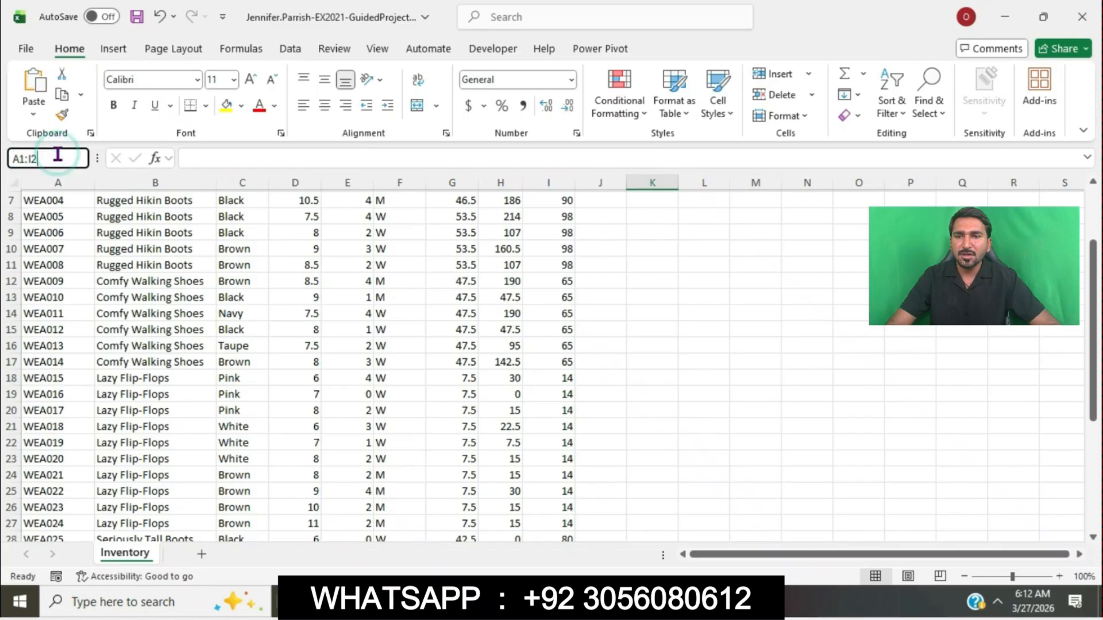
key("Return")
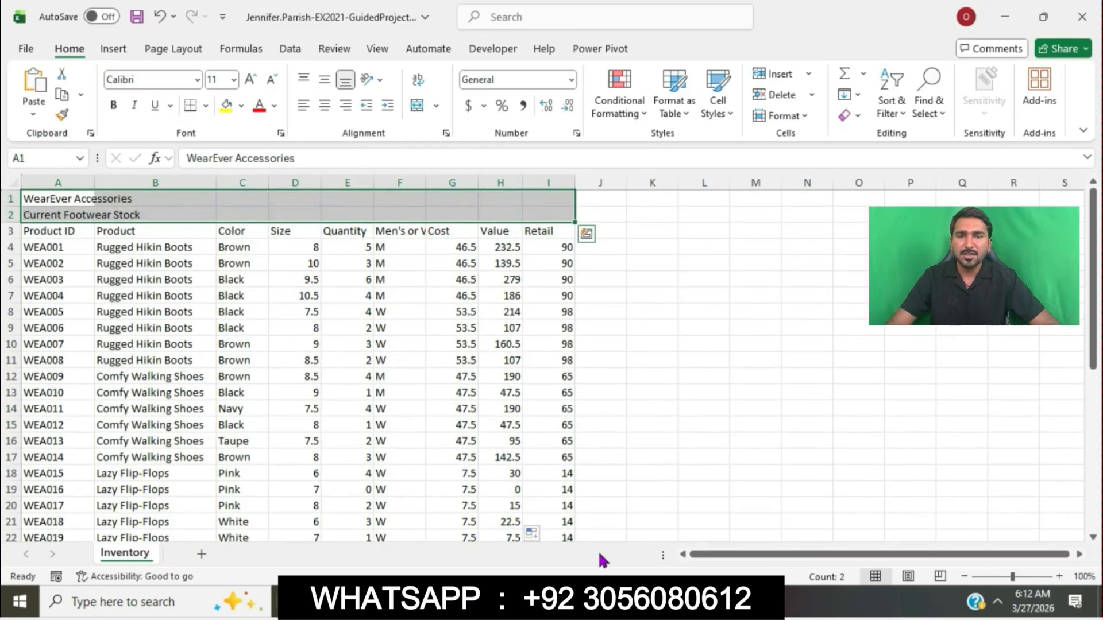
Read instruction 8b on the SIMnet page in the browser and apply Merge Across to cells A1:I2 in Excel.
key("alt+Tab")
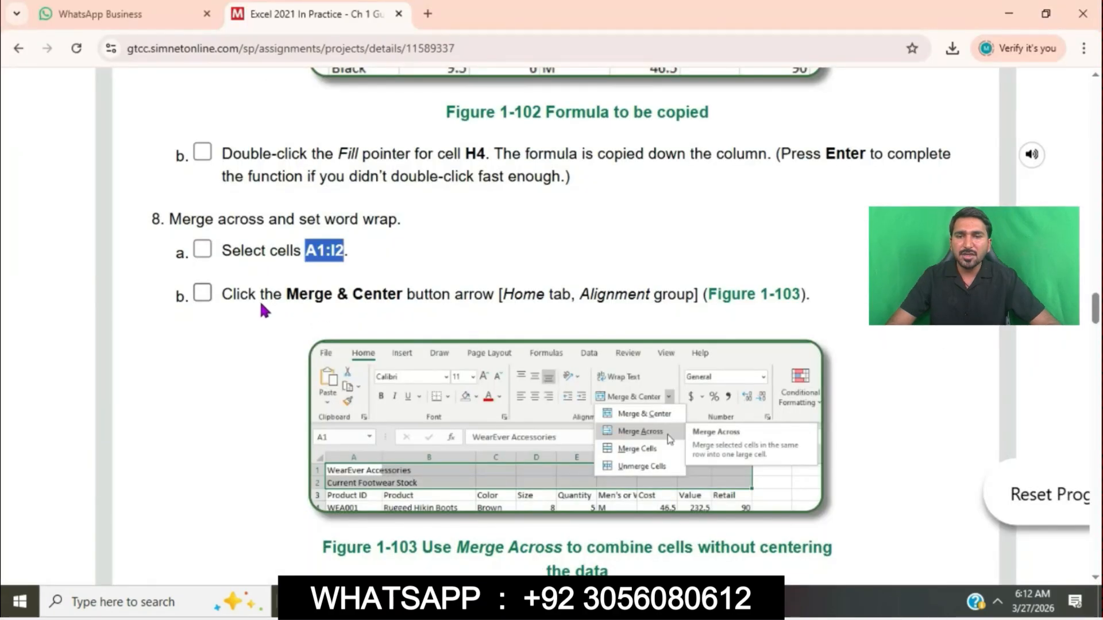
left_click_drag(233, 297, 812, 303)
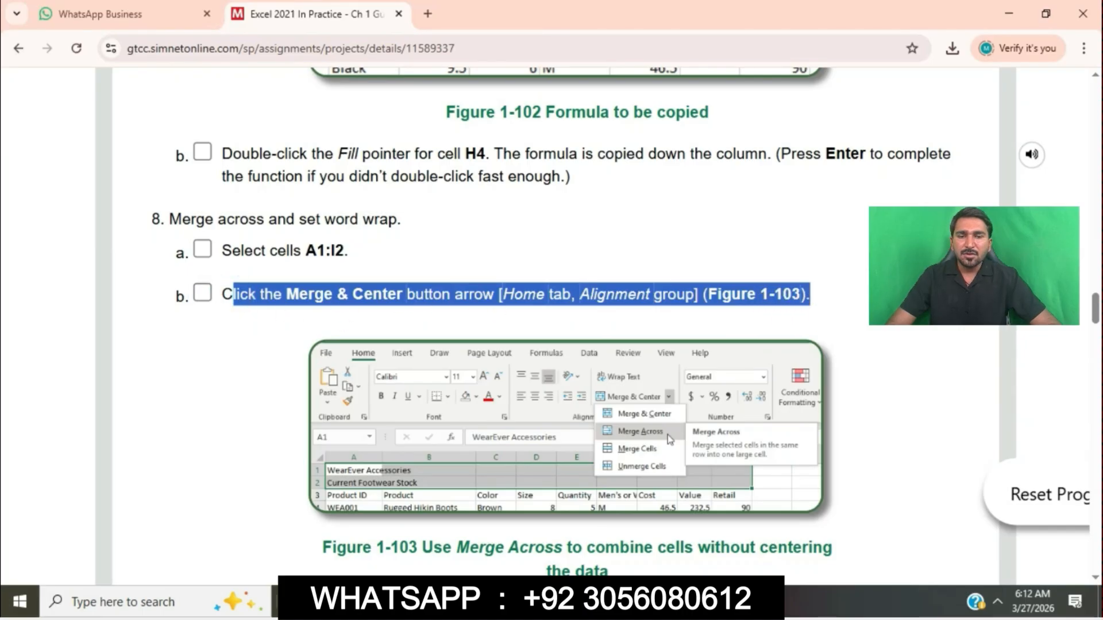
key("alt+Tab")
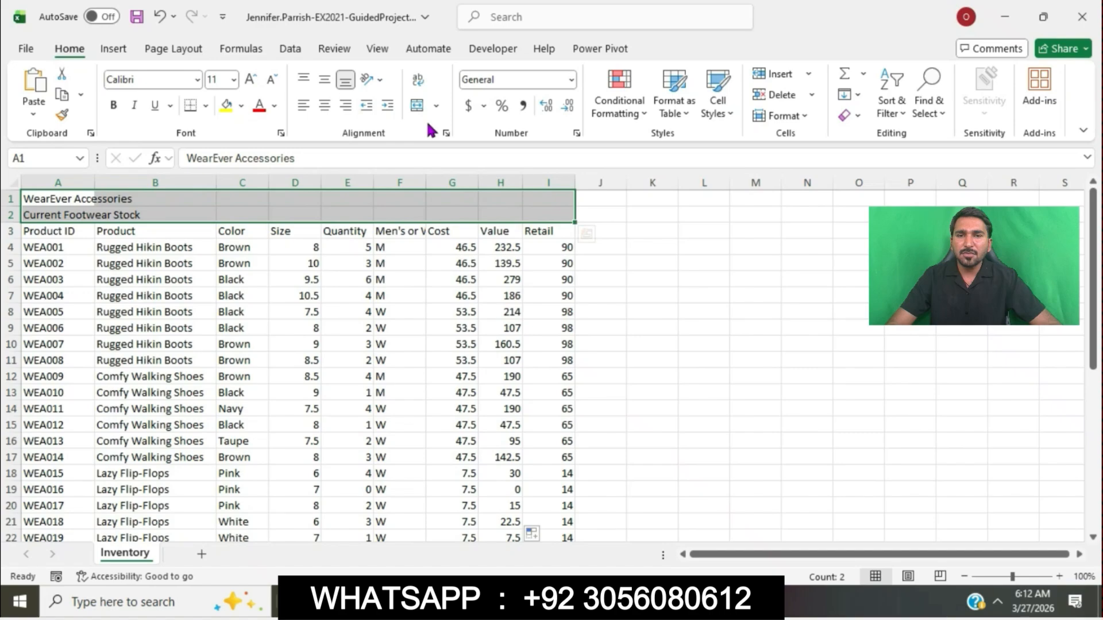
left_click(436, 105)
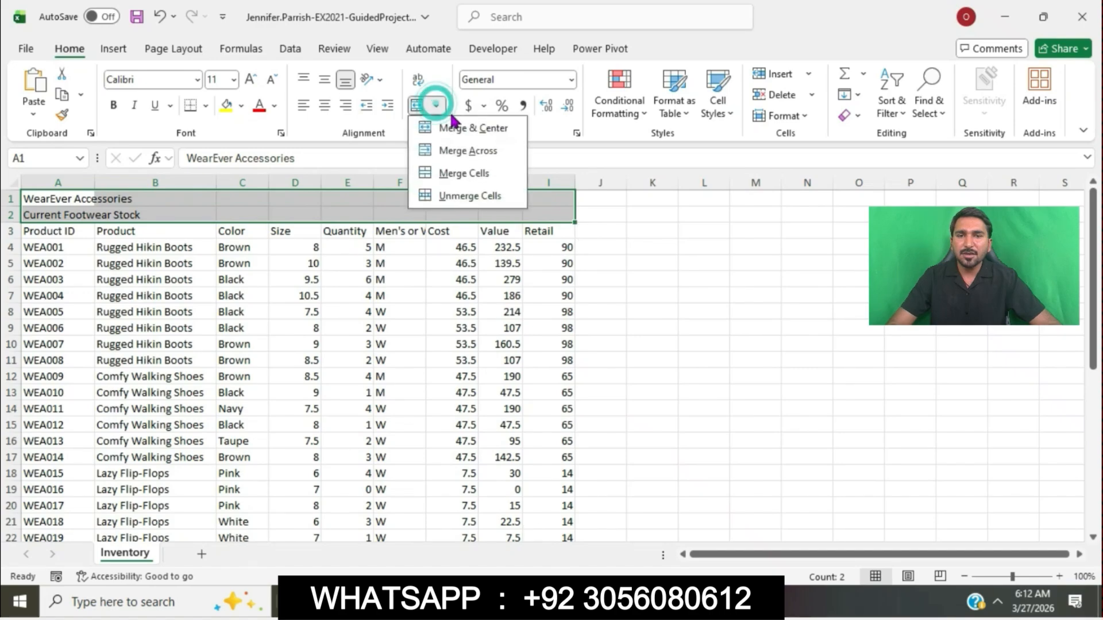
left_click(463, 150)
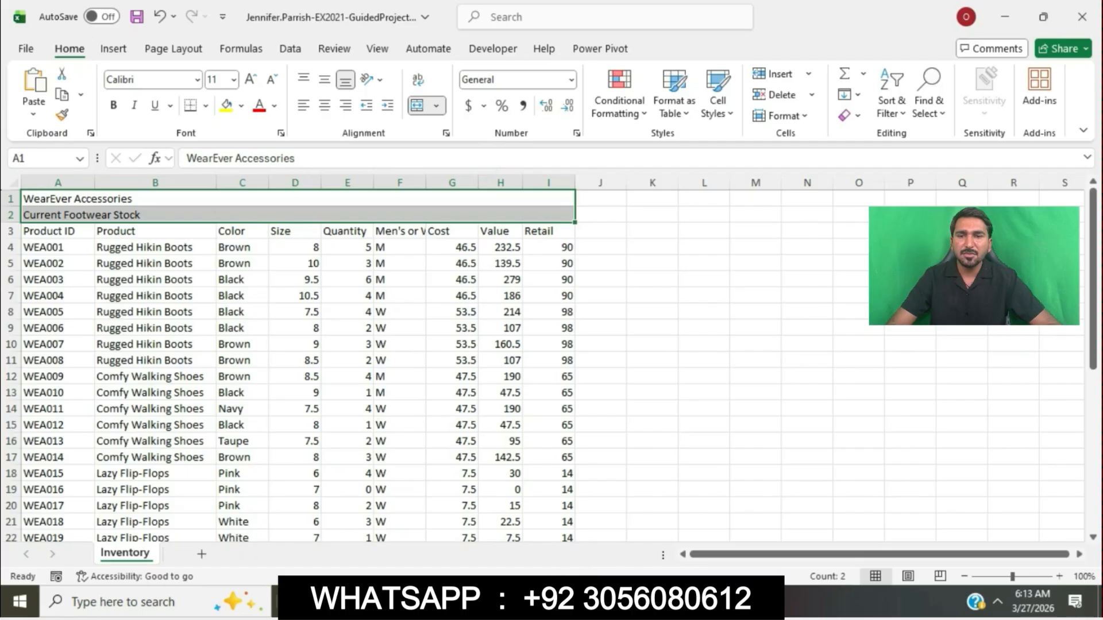
Read instruction 8d on the SIMnet page in the browser and select cell F3 on the Inventory sheet in Excel.
key("alt+Tab")
scroll(573, 222, "down", 3)
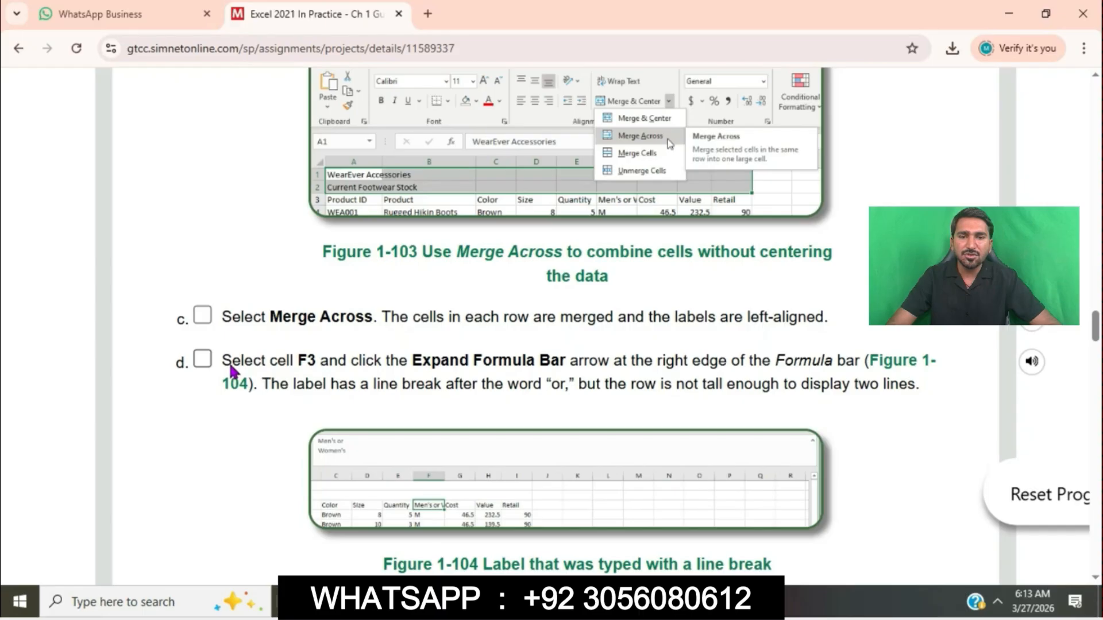
left_click_drag(230, 366, 980, 389)
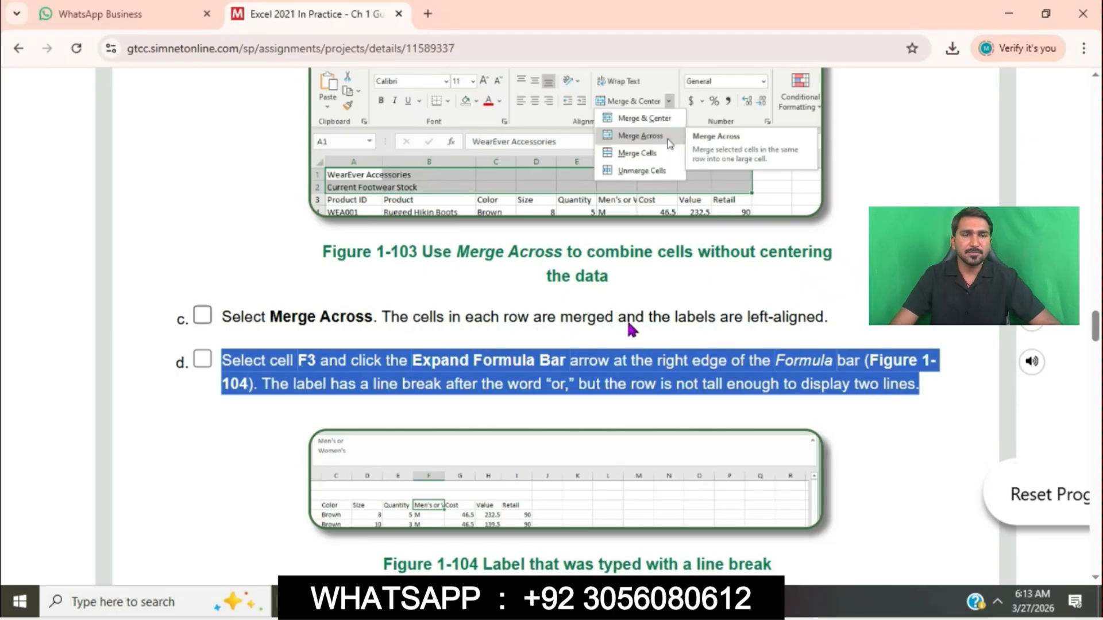
scroll(631, 329, "down", 3)
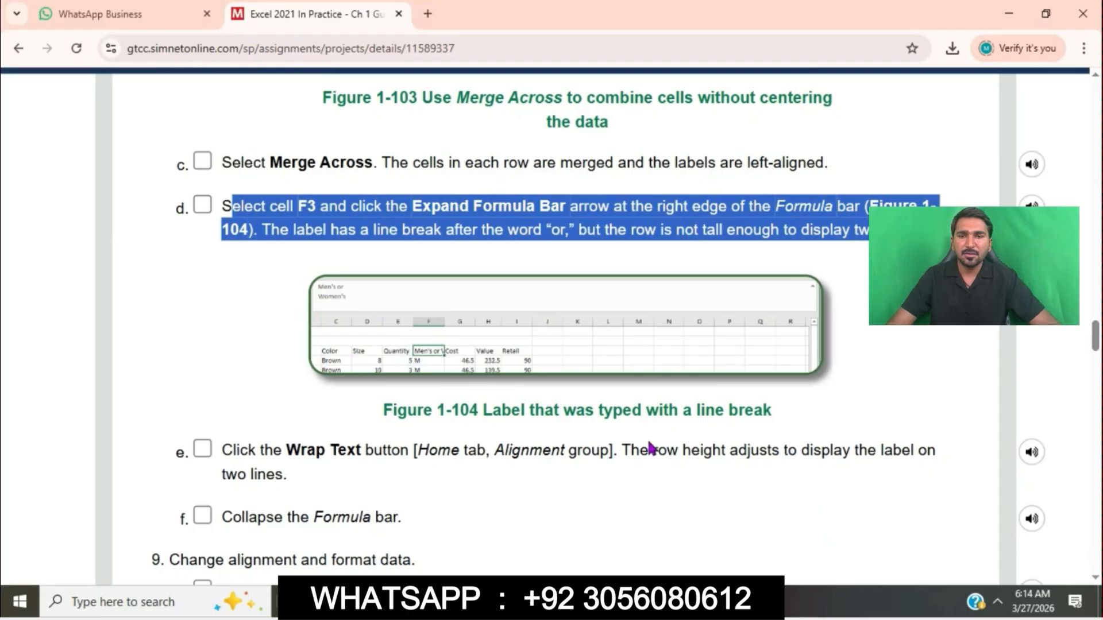
left_click(614, 602)
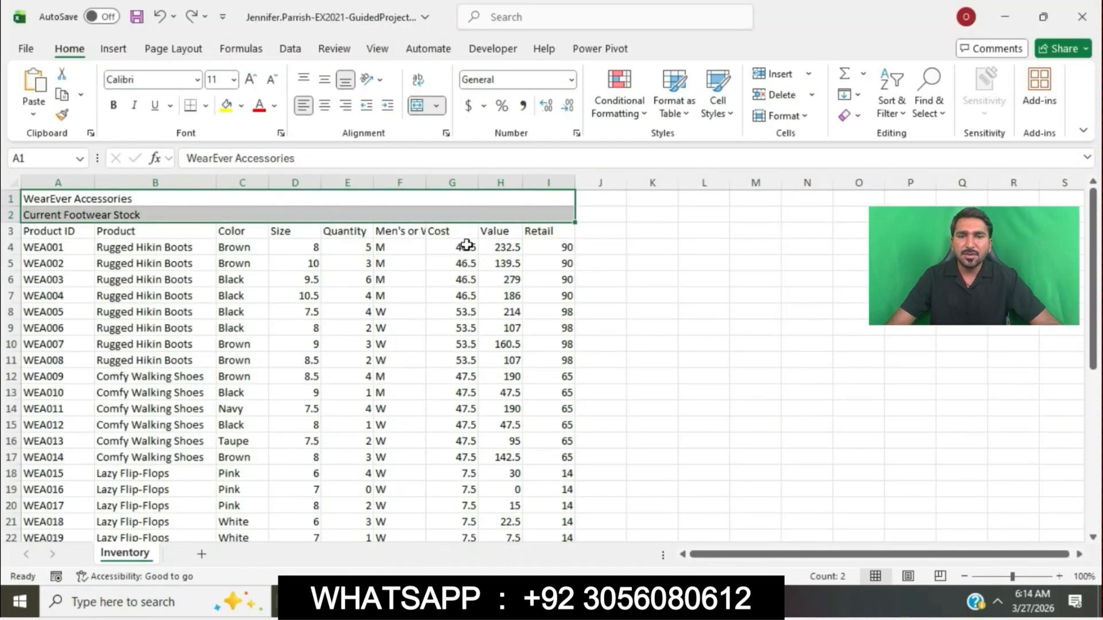
left_click(409, 247)
left_click(404, 230)
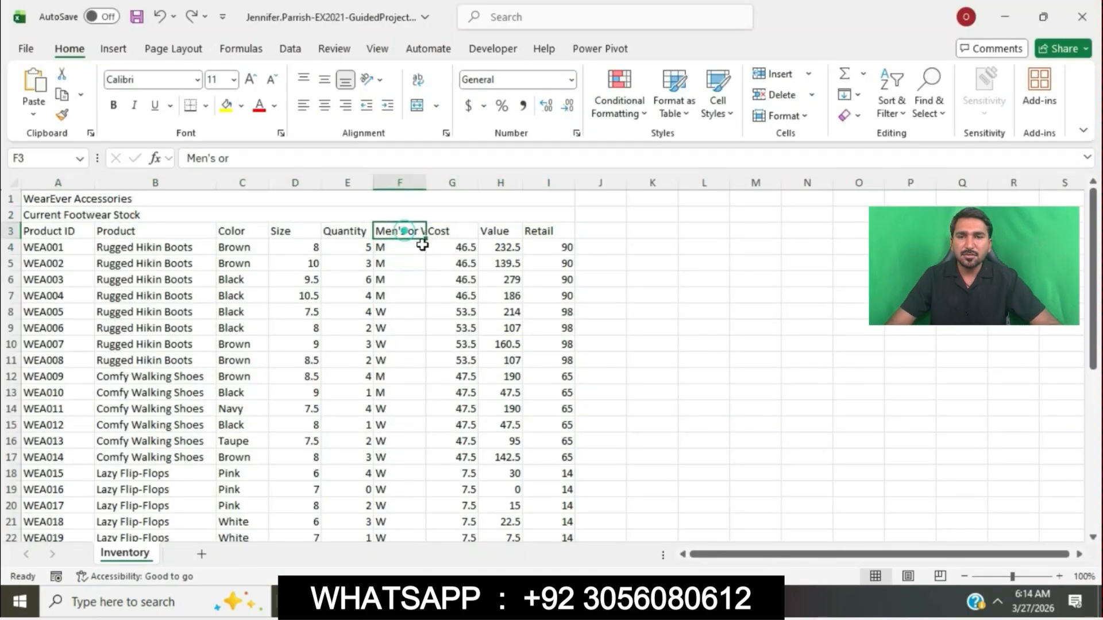
Read instruction 8e on the SIMnet page in the browser and apply Wrap Text to cell F3 in Excel.
key("alt+Tab")
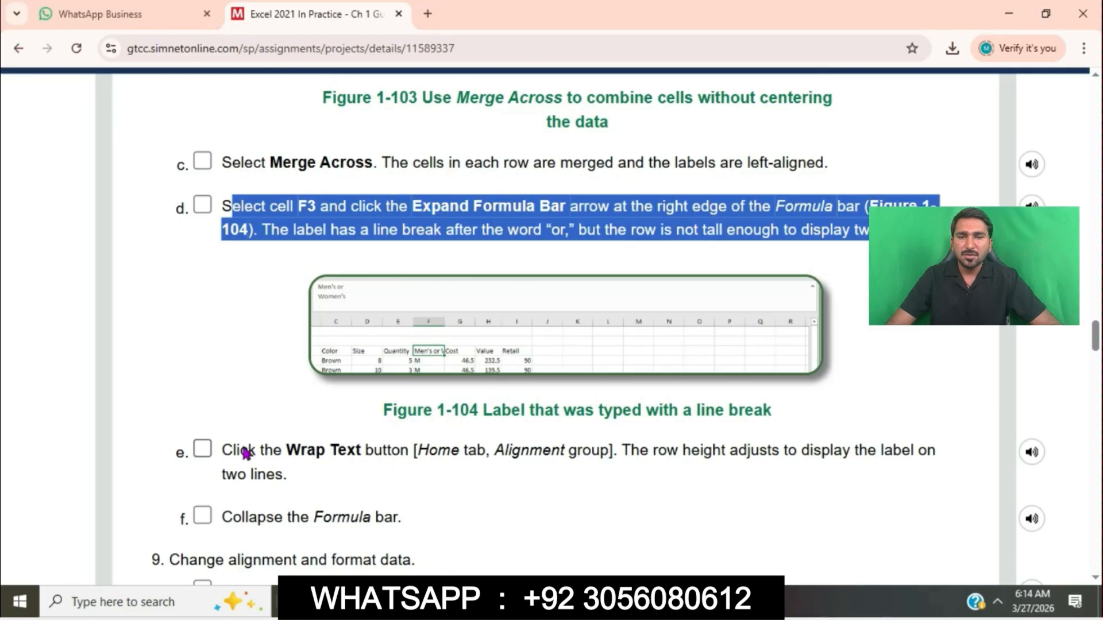
left_click_drag(224, 450, 377, 474)
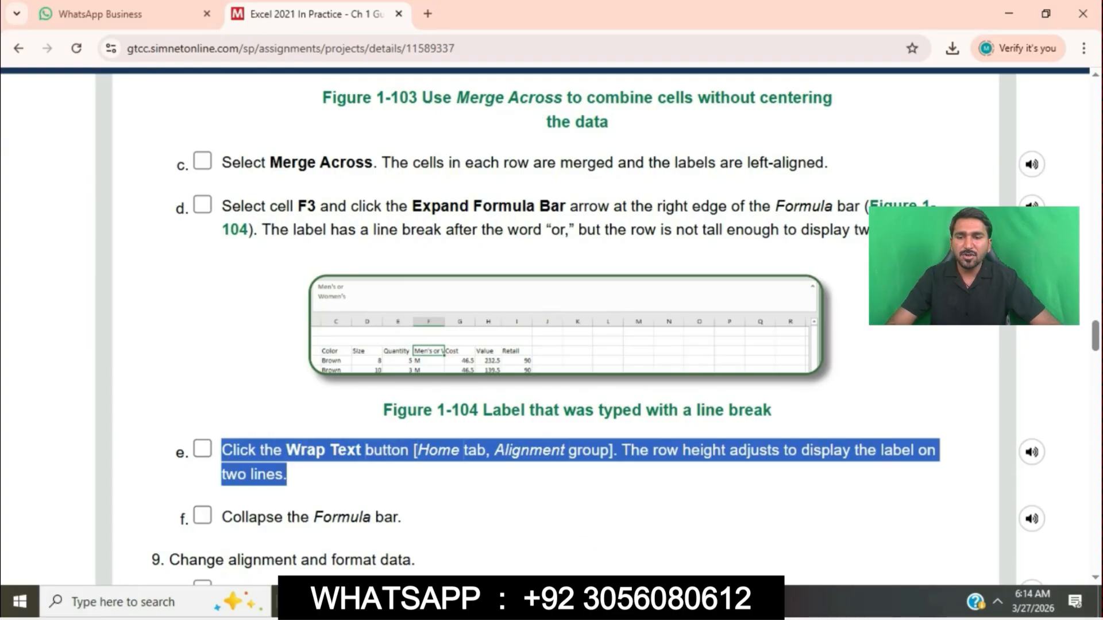
key("alt+Tab")
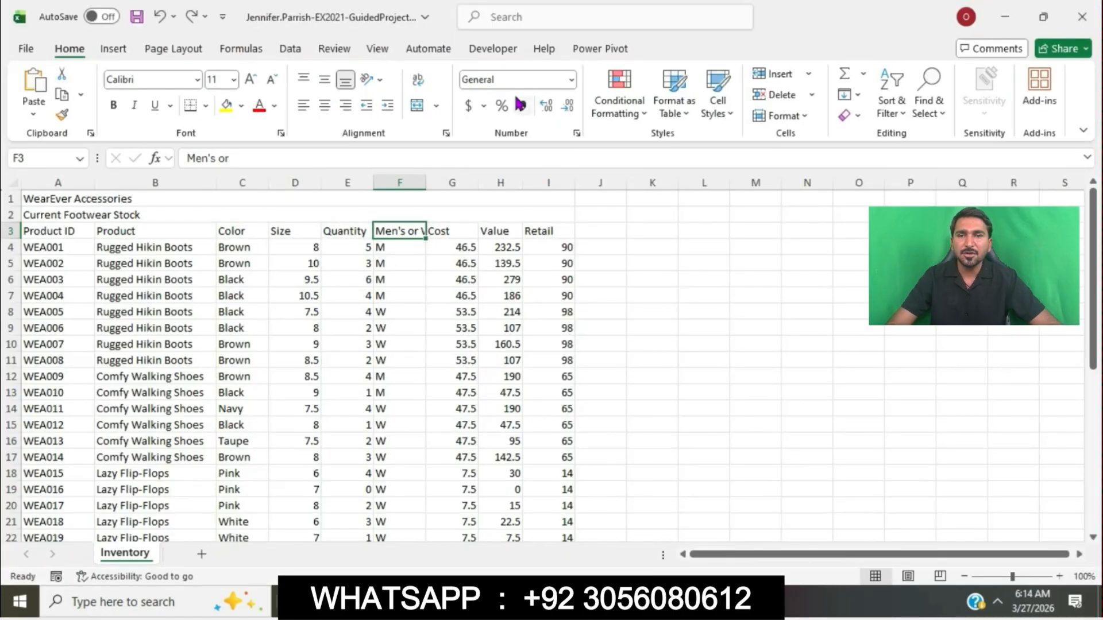
left_click(418, 79)
Read instruction 9a on the SIMnet page in the browser and check it off.
key("alt+Tab")
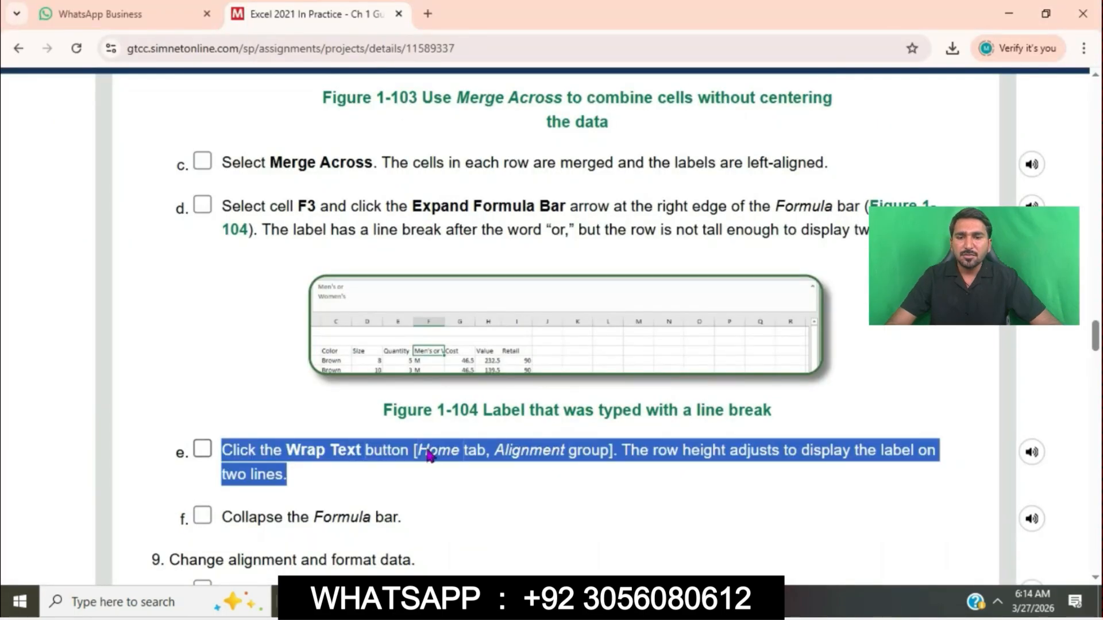
scroll(635, 456, "down", 4)
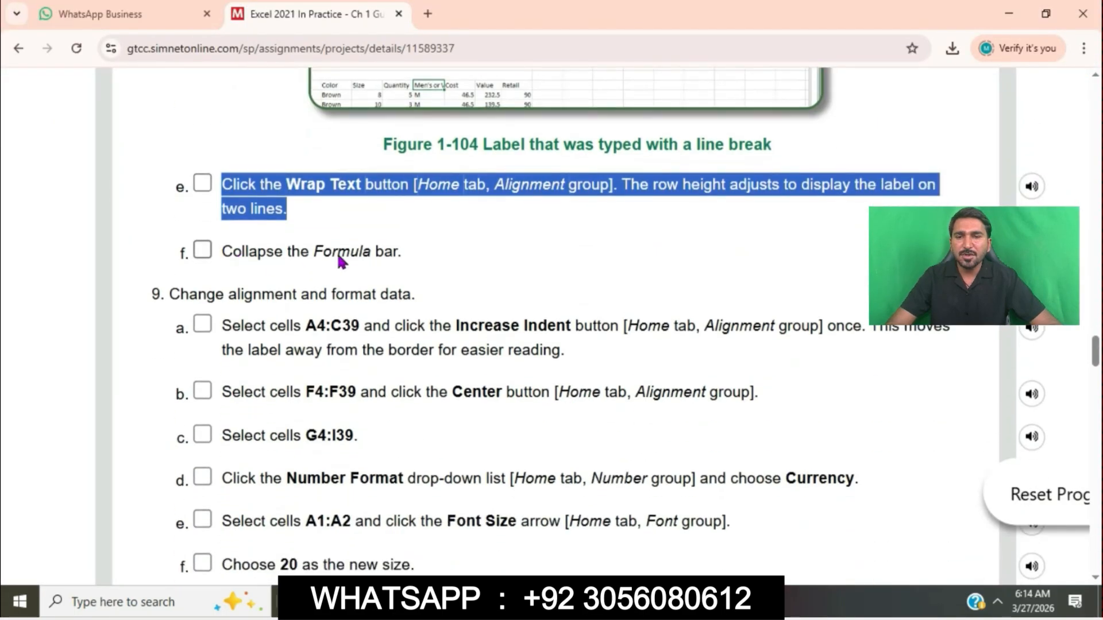
scroll(339, 259, "down", 3)
left_click_drag(231, 148, 668, 193)
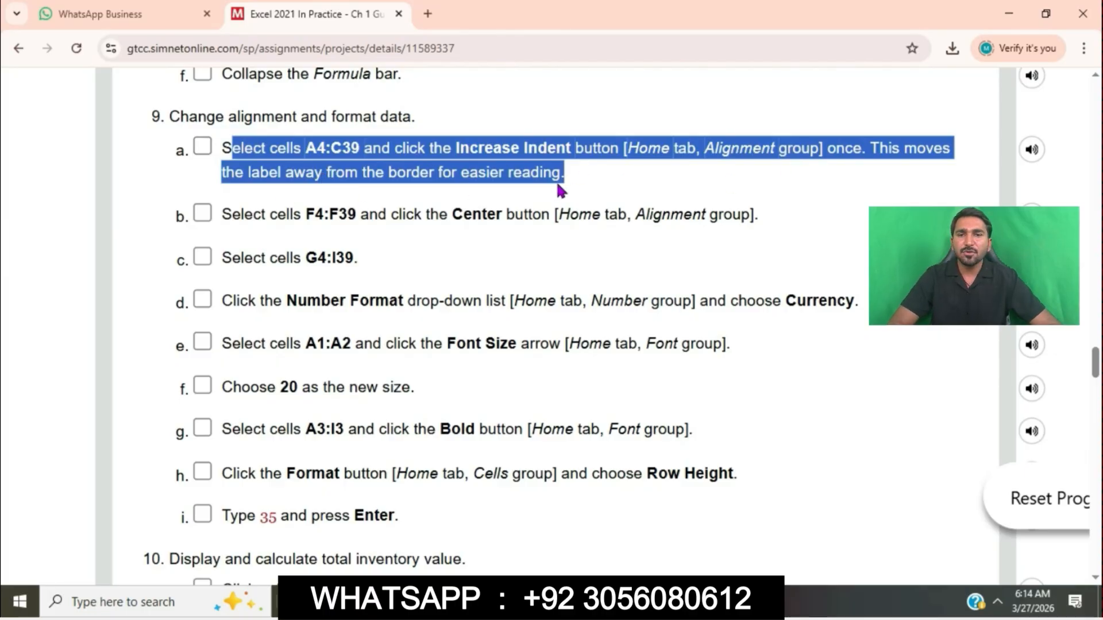
left_click(374, 166)
scroll(370, 159, "up", 1)
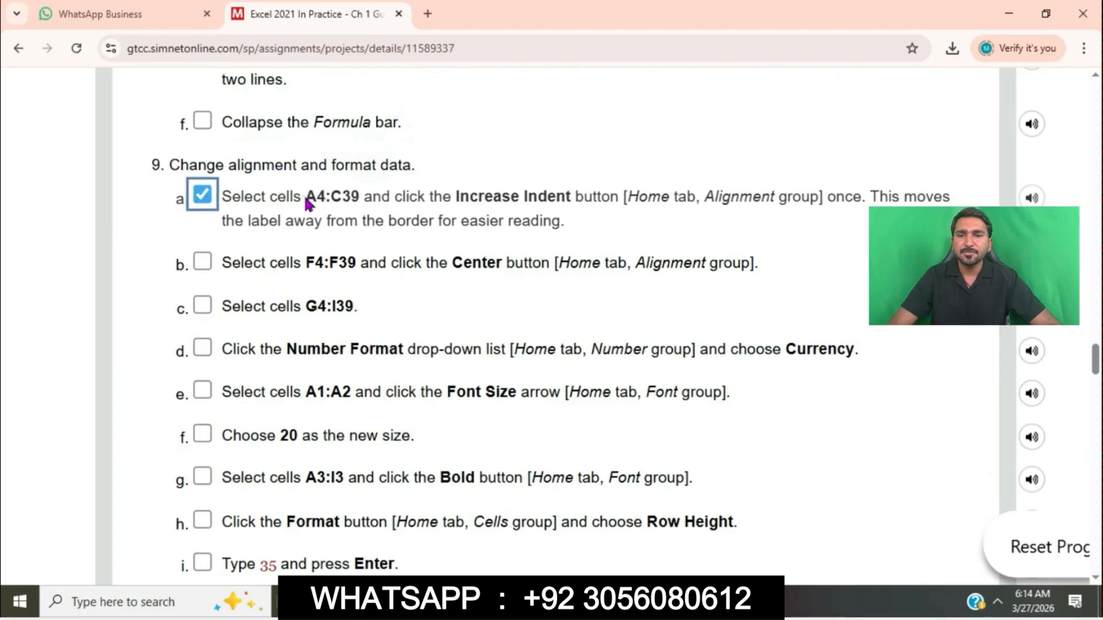
Copy the range A4:C39 from instruction 9a and select those cells on the Inventory sheet in Excel.
left_click_drag(306, 198, 368, 213)
key("ctrl+c")
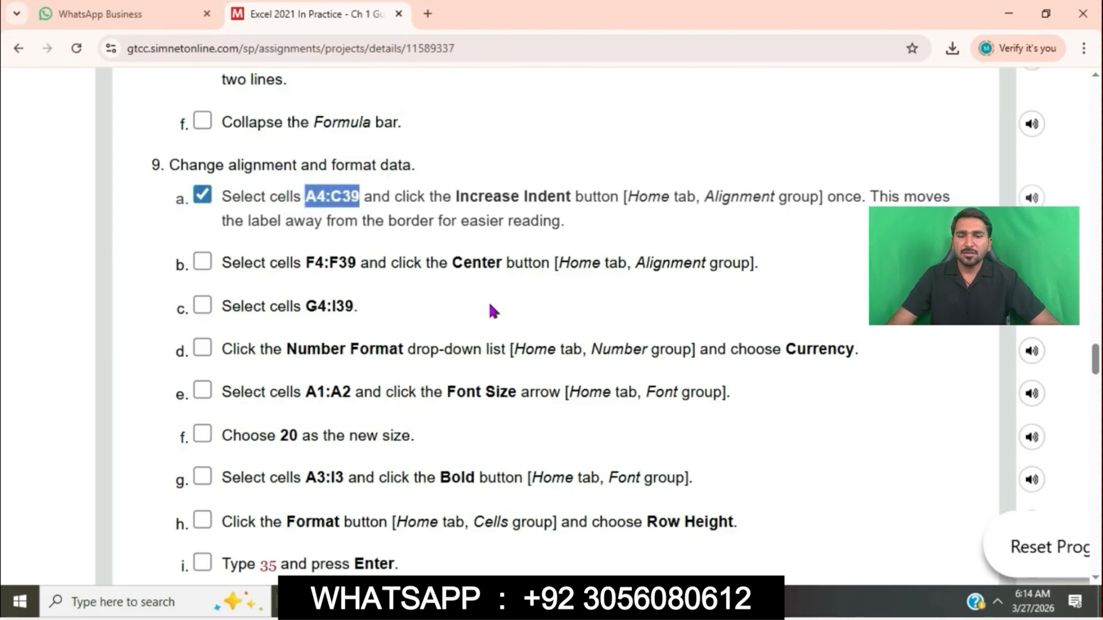
left_click(593, 602)
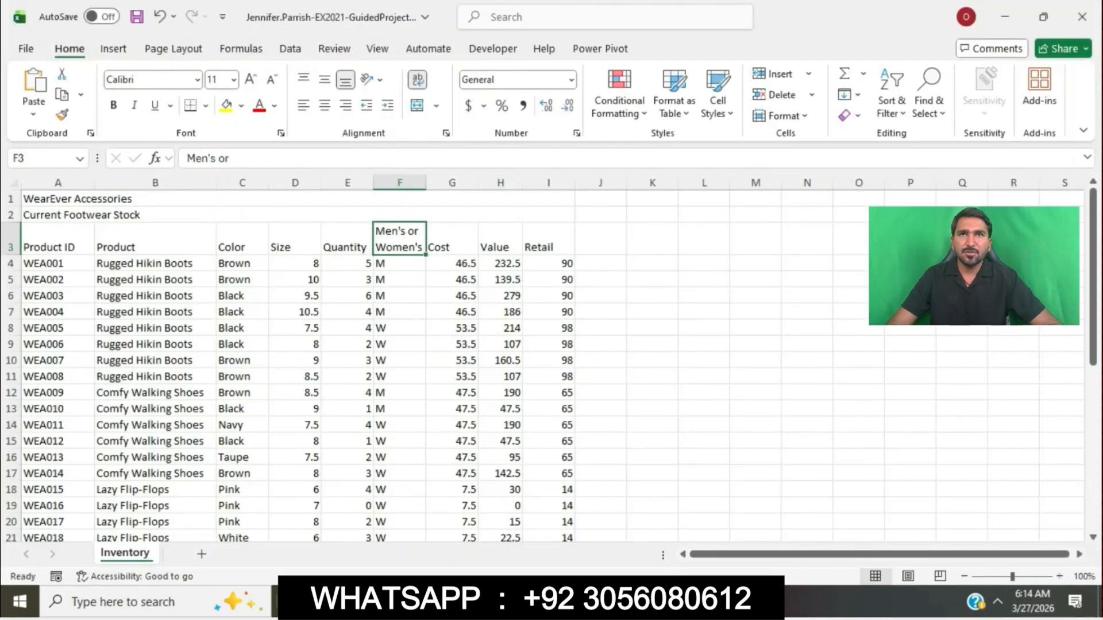
left_click(41, 156)
key("ctrl+v")
key("Return")
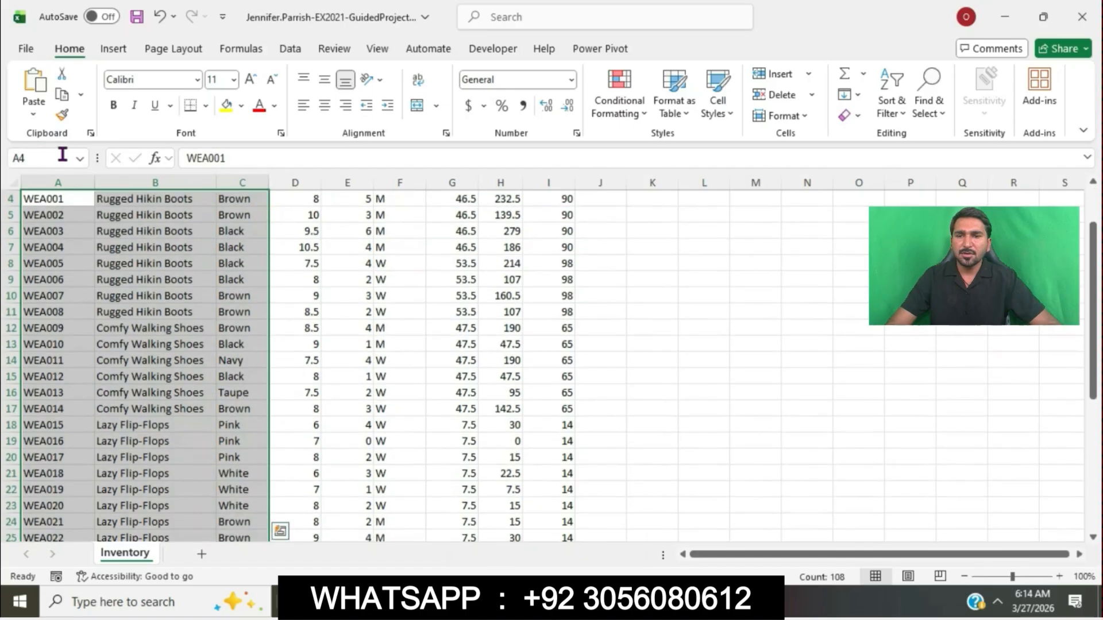
Recheck instruction 9a in the browser and increase the indent of cells A4:C39 once in Excel.
key("alt+Tab")
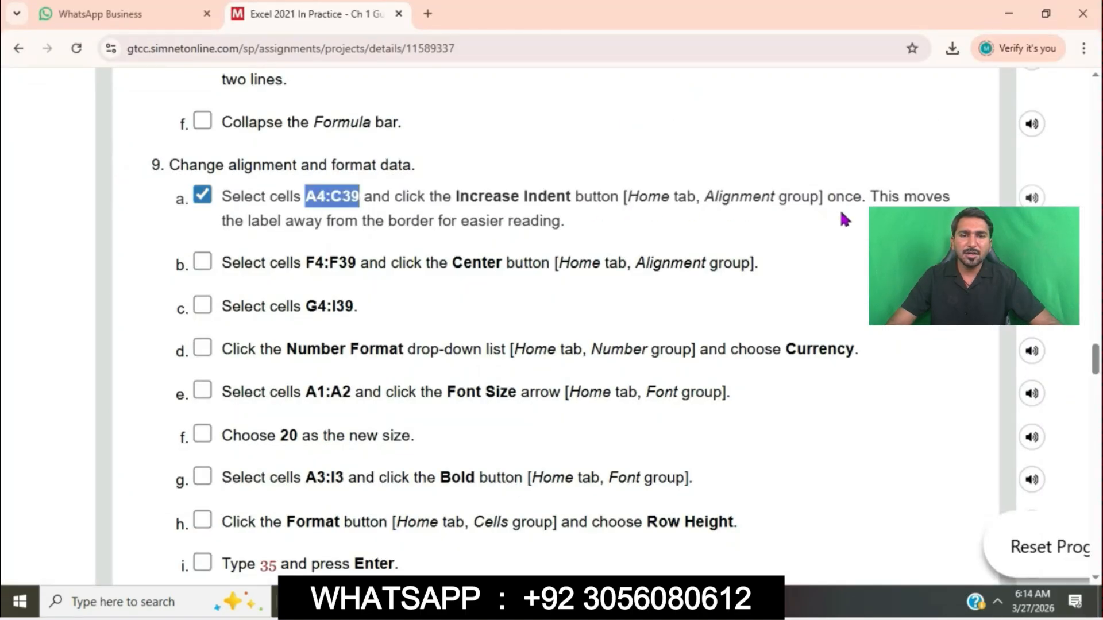
key("alt+Tab")
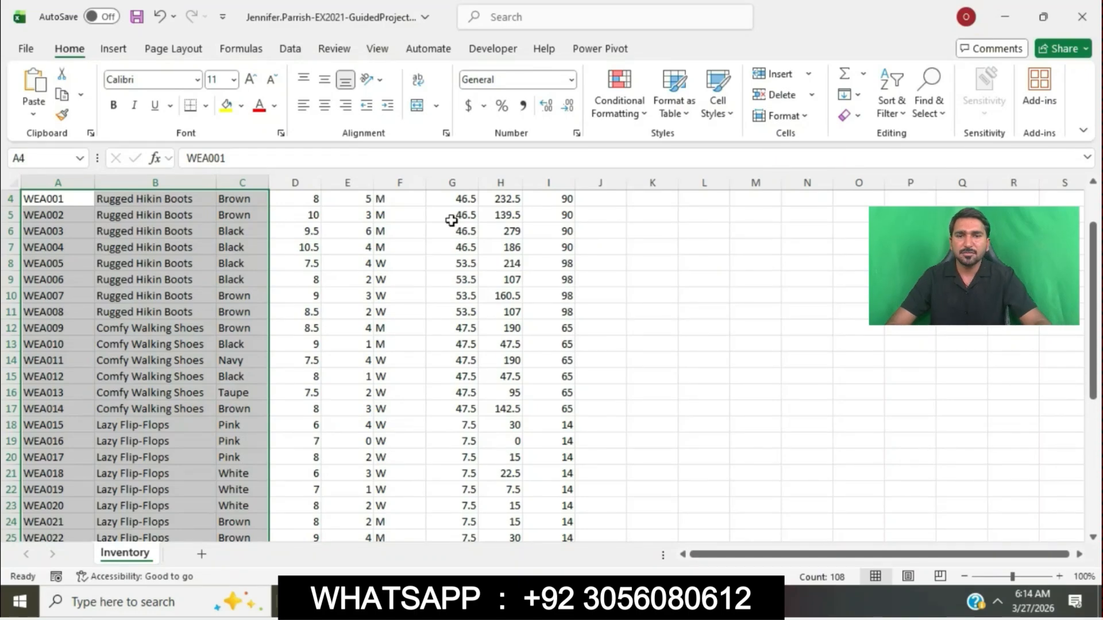
left_click(387, 106)
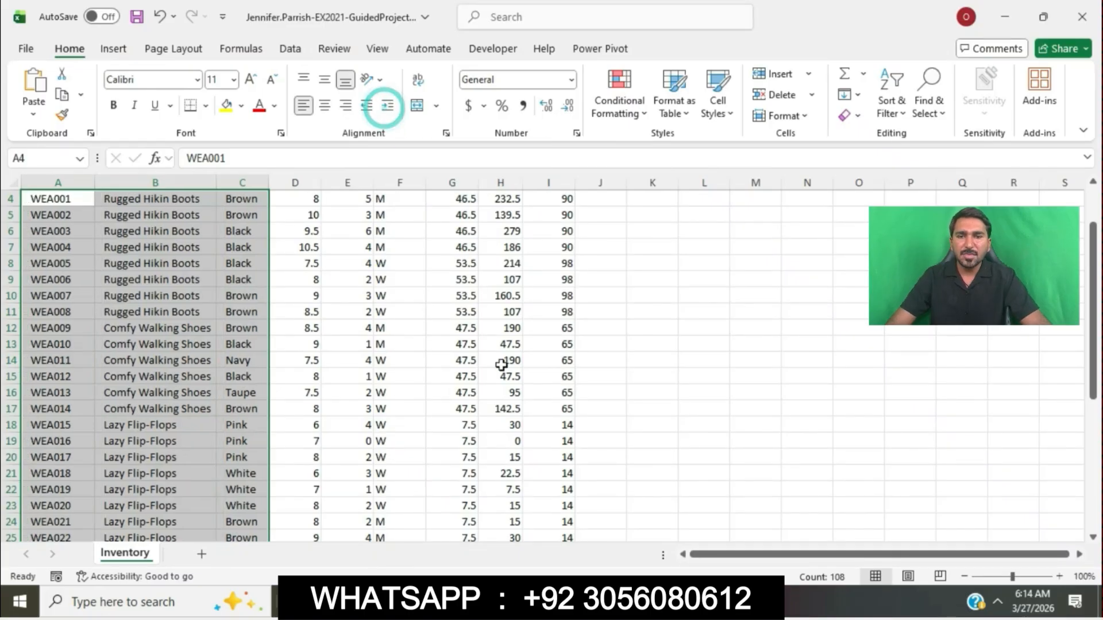
Take the range F4:F39 from instruction 9b in the browser and center those cells horizontally in Excel.
left_click(488, 601)
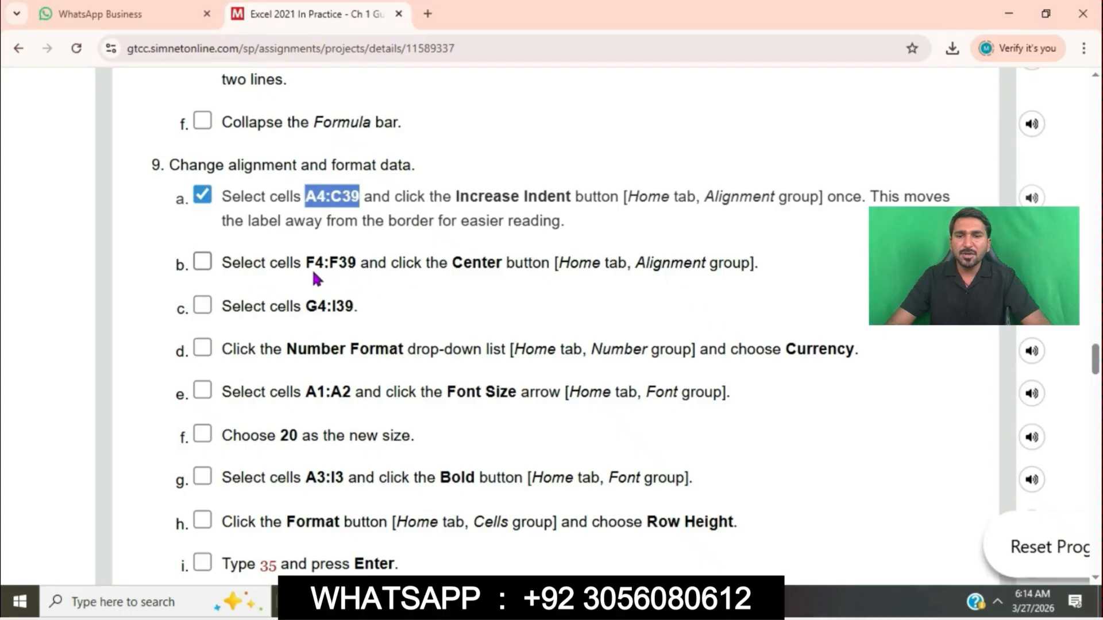
left_click_drag(306, 264, 361, 270)
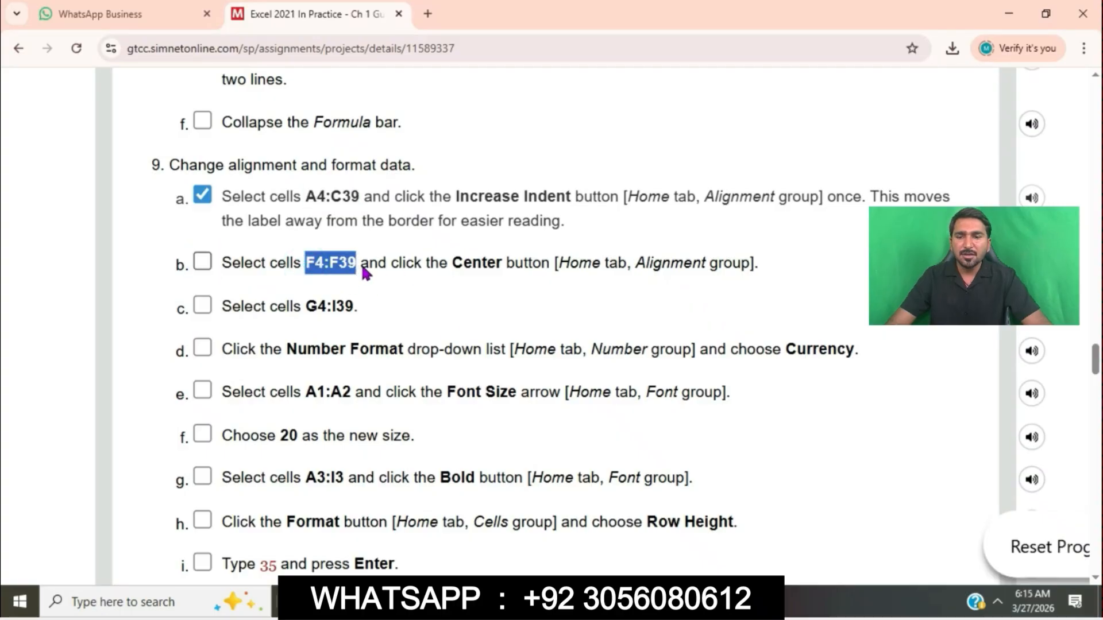
key("alt+Tab")
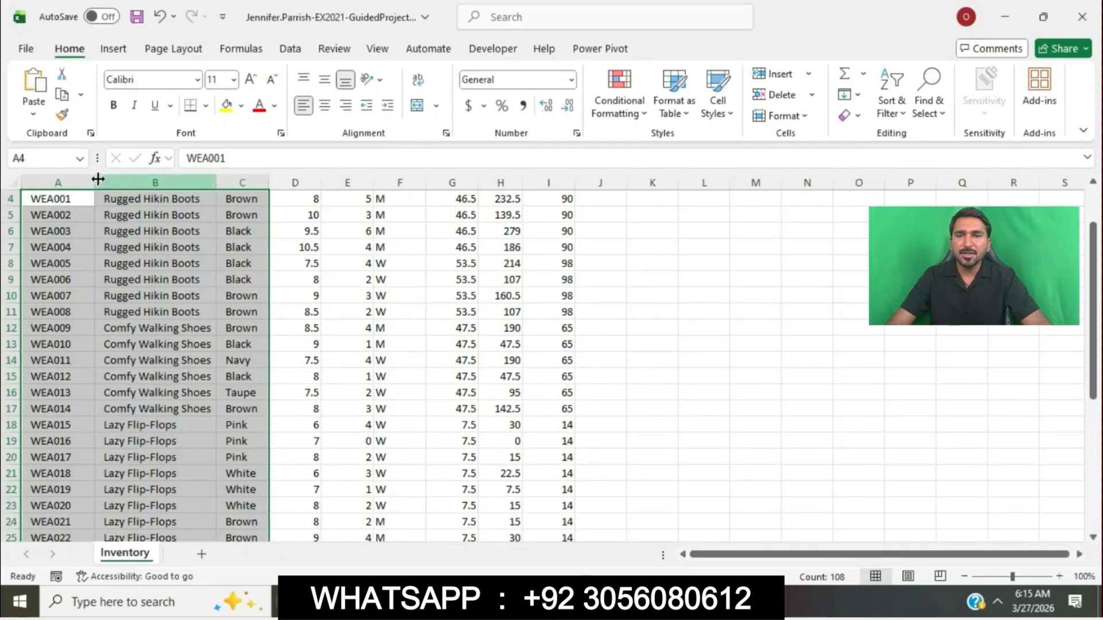
left_click(51, 158)
type("F4:F39")
key("Return")
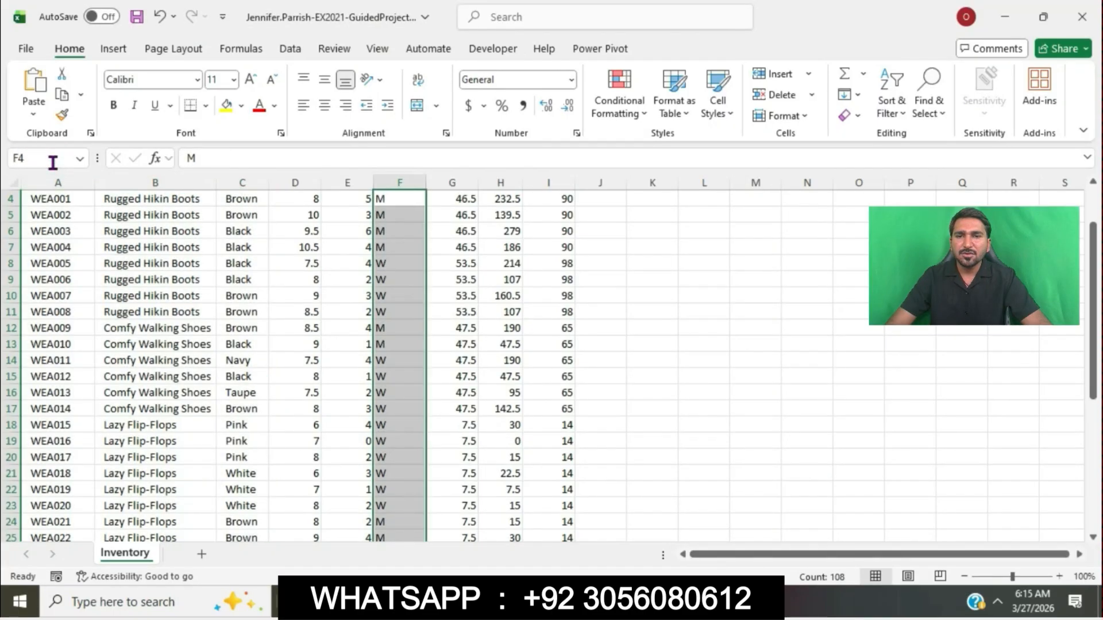
left_click(325, 105)
Check off instruction 9c on the SIMnet page in the browser.
key("alt+Tab")
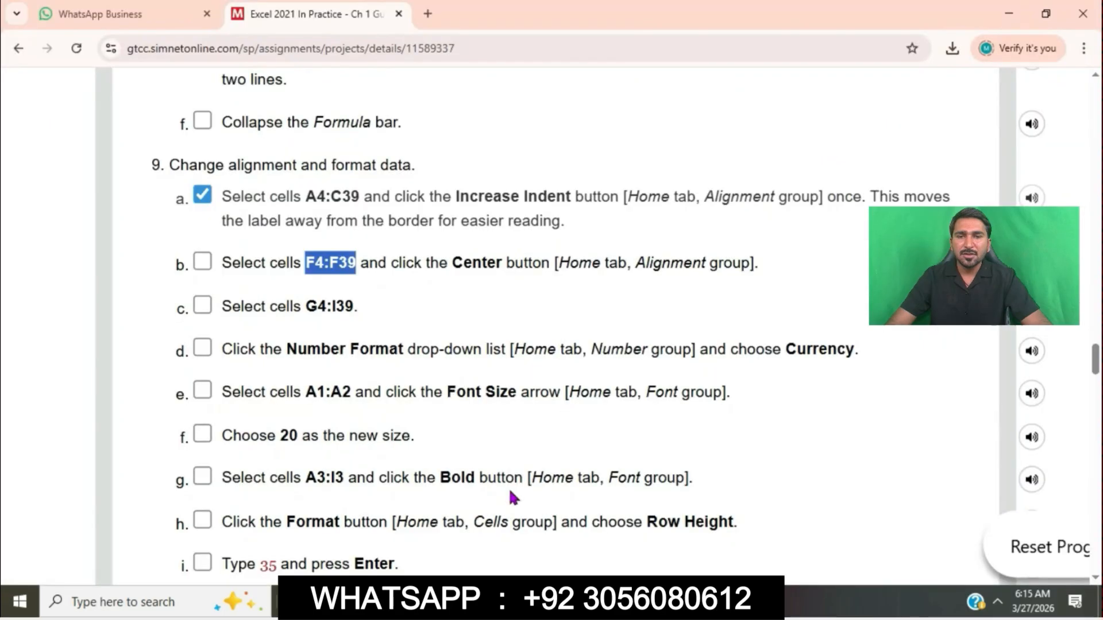
scroll(469, 298, "down", 1)
left_click(456, 238)
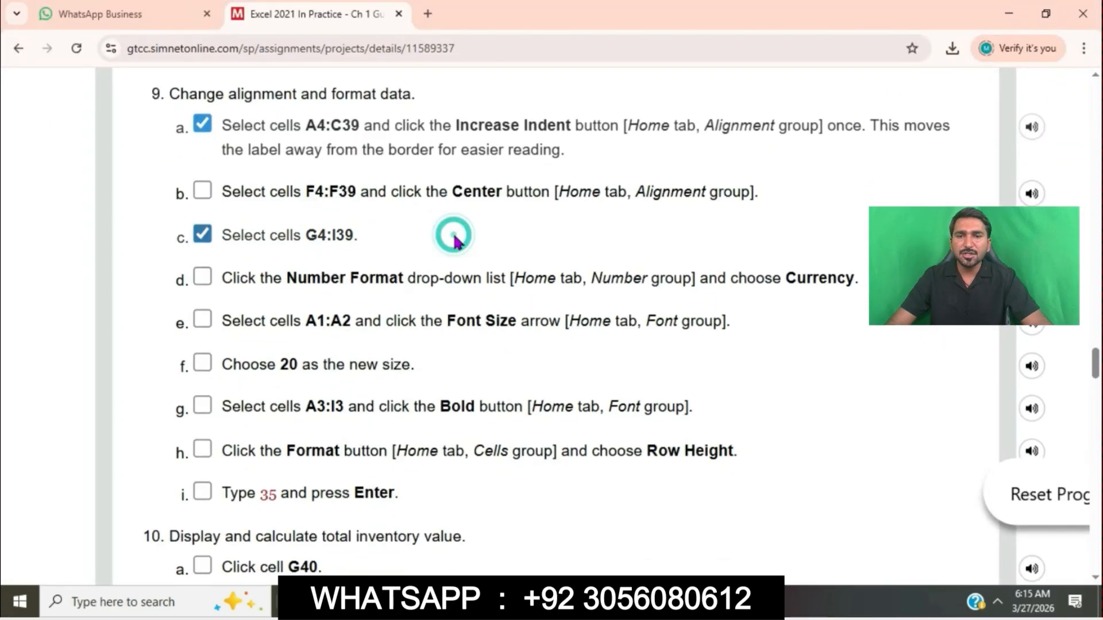
Copy the range G4:I39 from instruction 9c and select those cells on the Inventory sheet in Excel.
scroll(450, 234, "down", 1)
left_click_drag(305, 180, 353, 192)
key("ctrl+c")
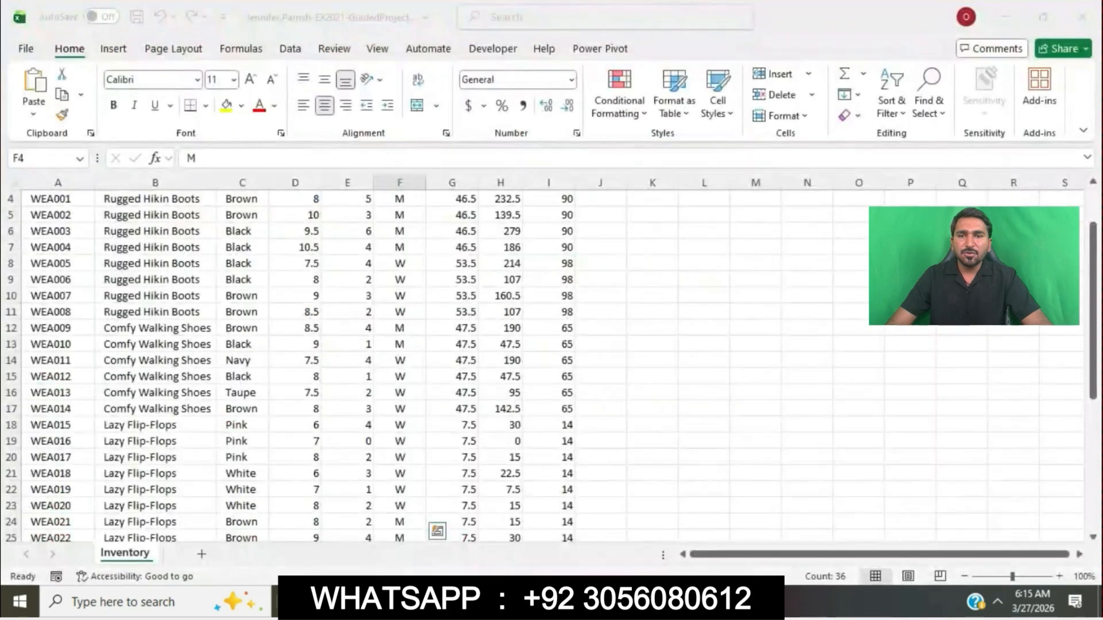
key("alt+Tab")
left_click(50, 163)
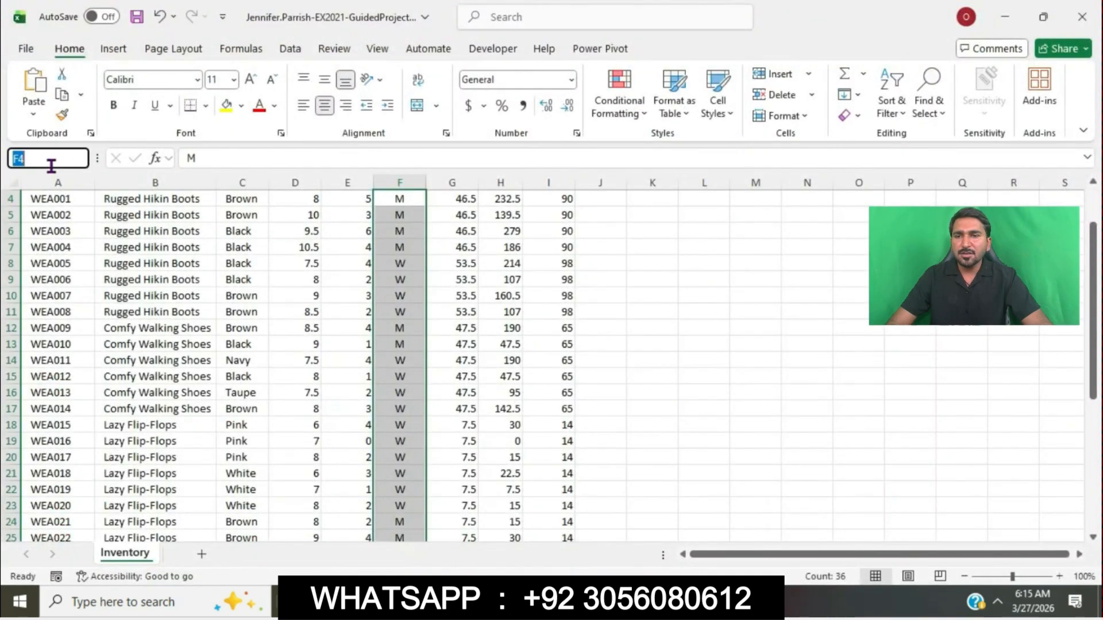
key("ctrl+v")
key("Return")
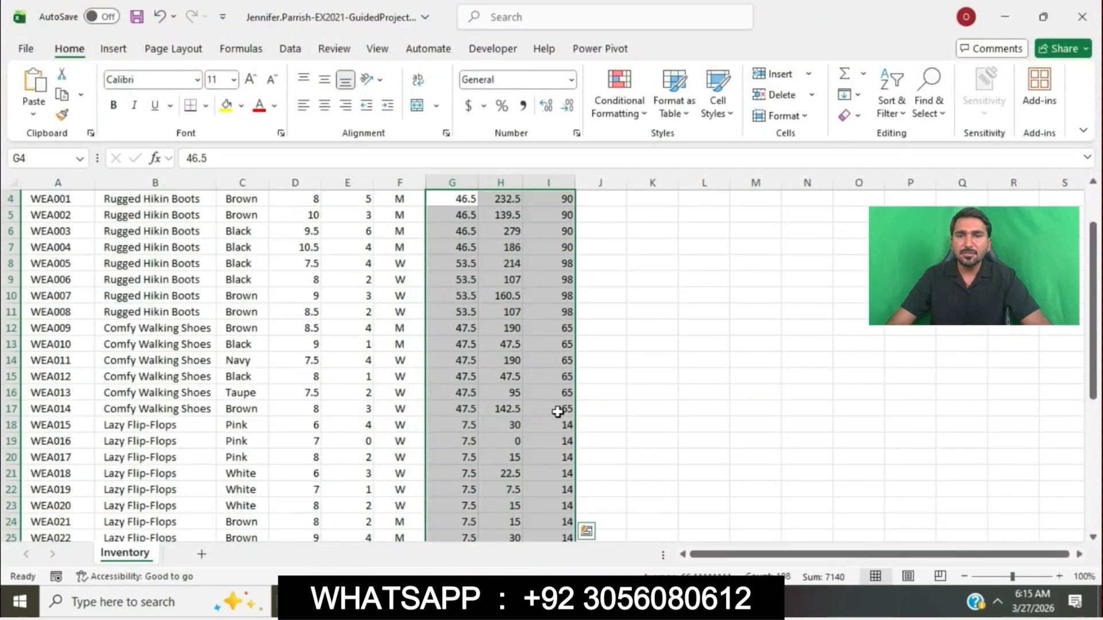
Read instruction 9d on the SIMnet page in the browser and apply the Currency number format to cells G4:I39 in Excel.
key("alt+Tab")
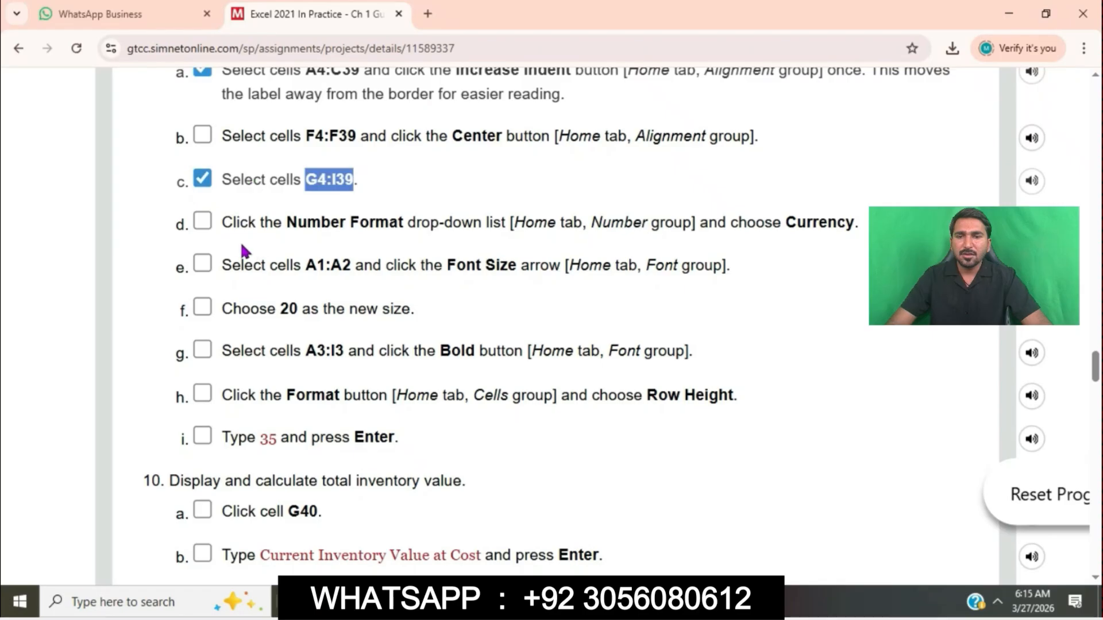
left_click_drag(231, 229, 860, 236)
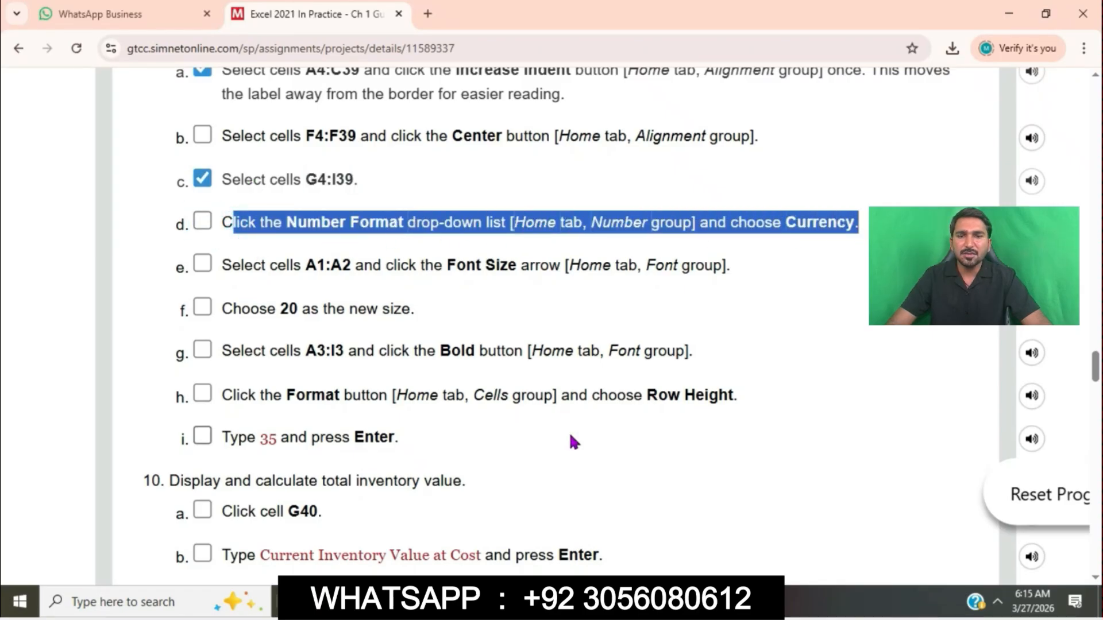
key("alt+Tab")
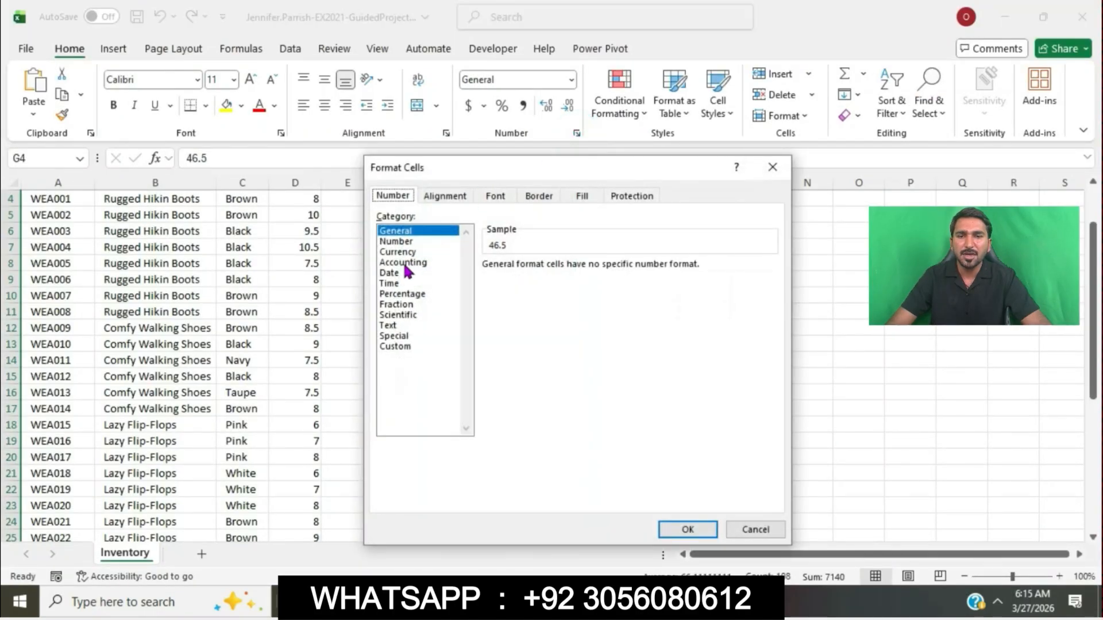
left_click(409, 253)
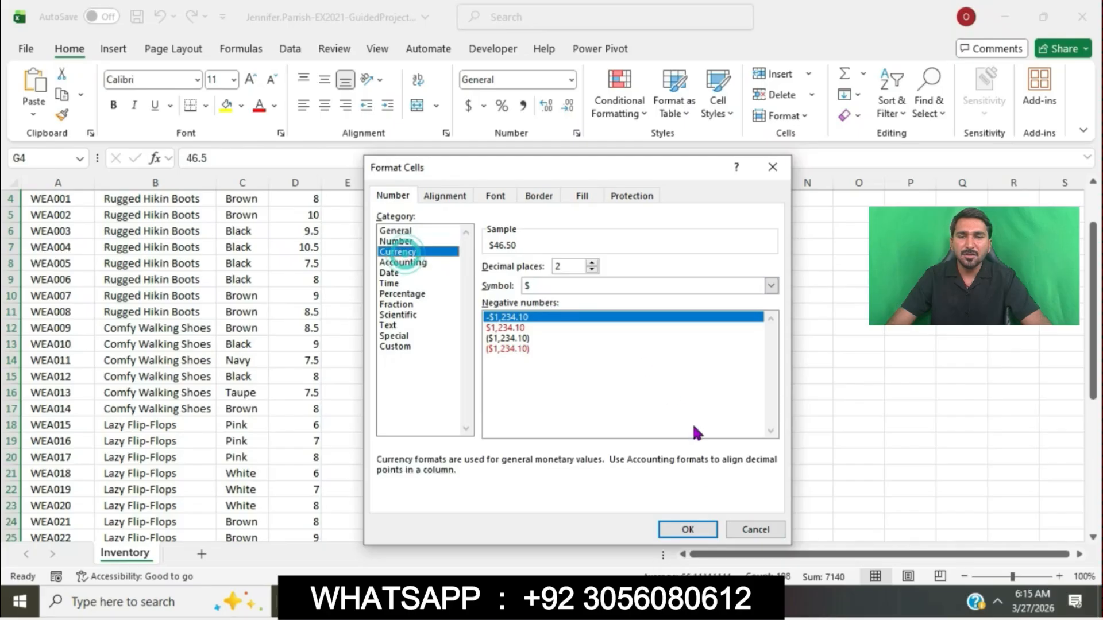
left_click(689, 529)
Take the range A1:A2 from instruction 9e in the browser and select those cells on the Inventory sheet in Excel.
key("alt+Tab")
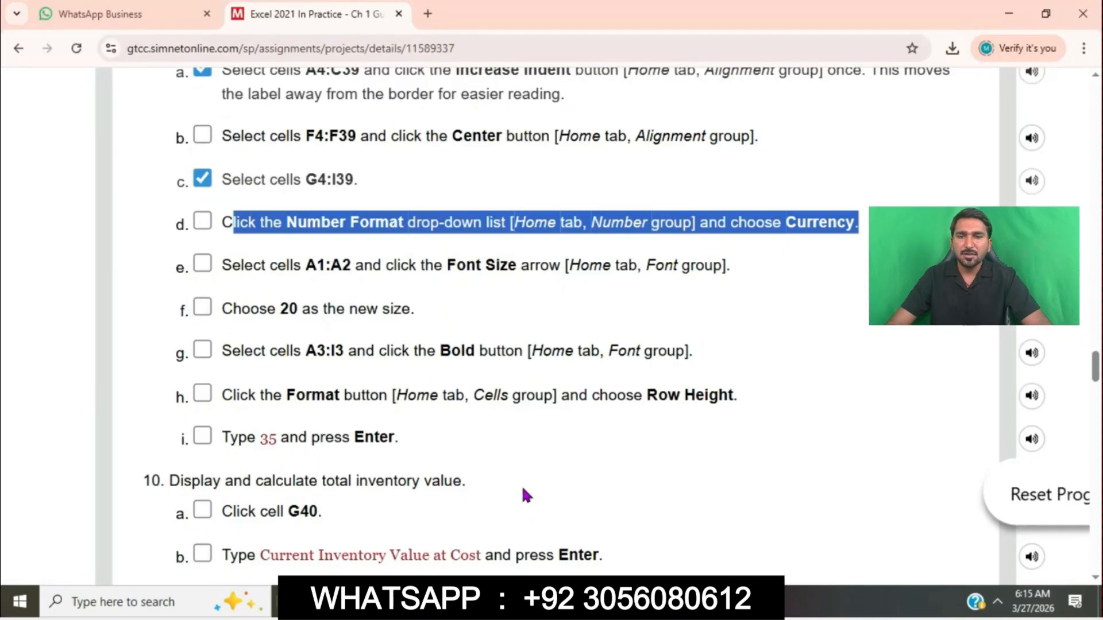
left_click(309, 264)
left_click_drag(311, 264, 351, 268)
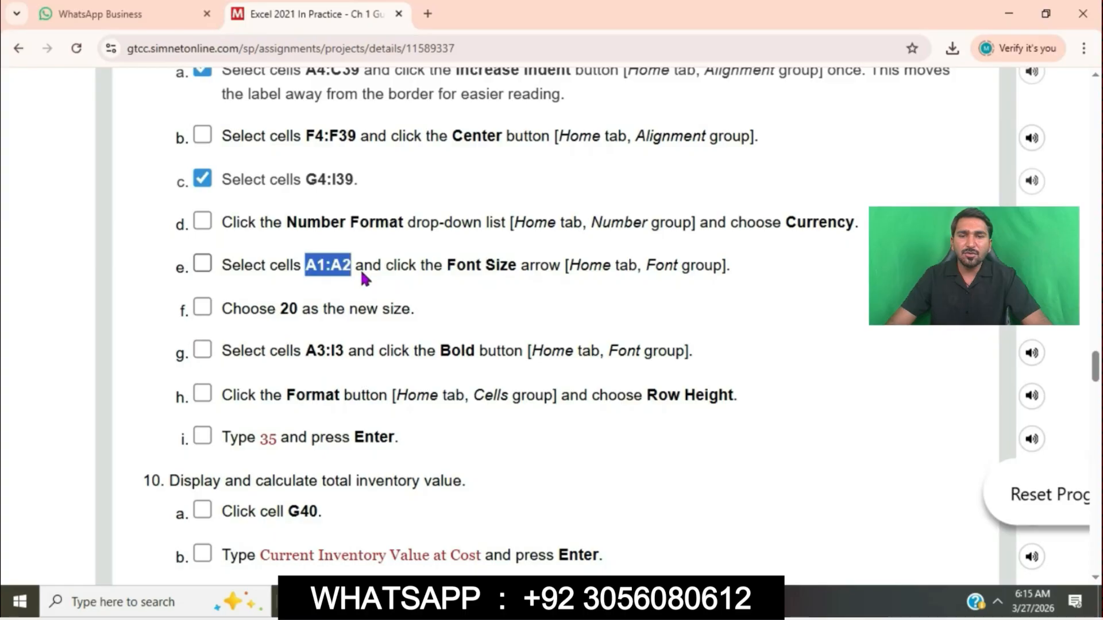
key("alt+Tab")
left_click(47, 158)
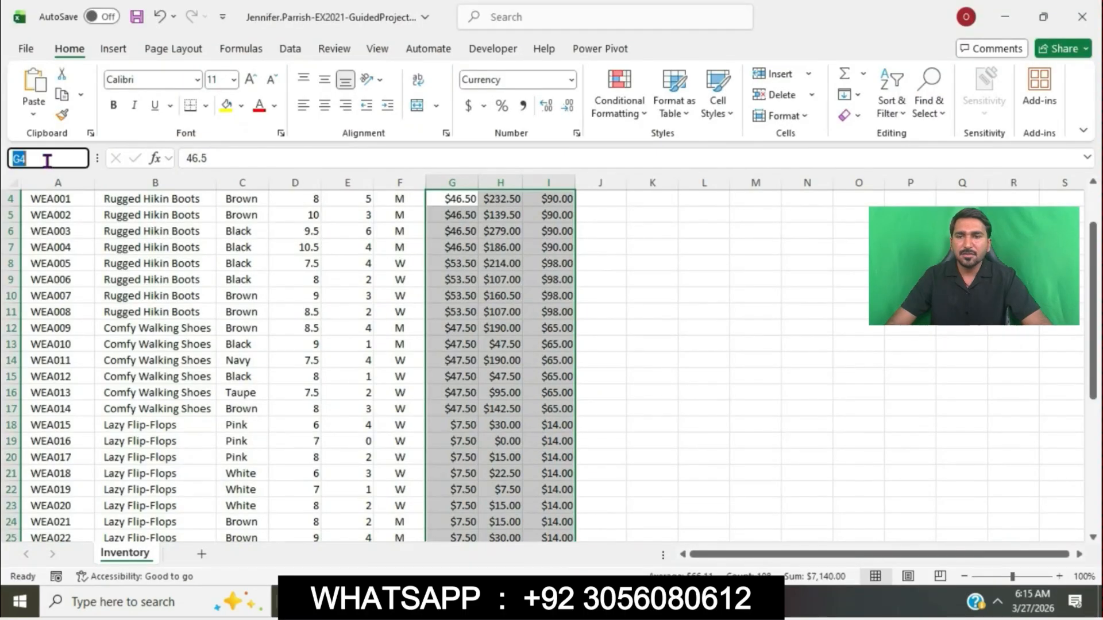
type("A1:A2")
key("Return")
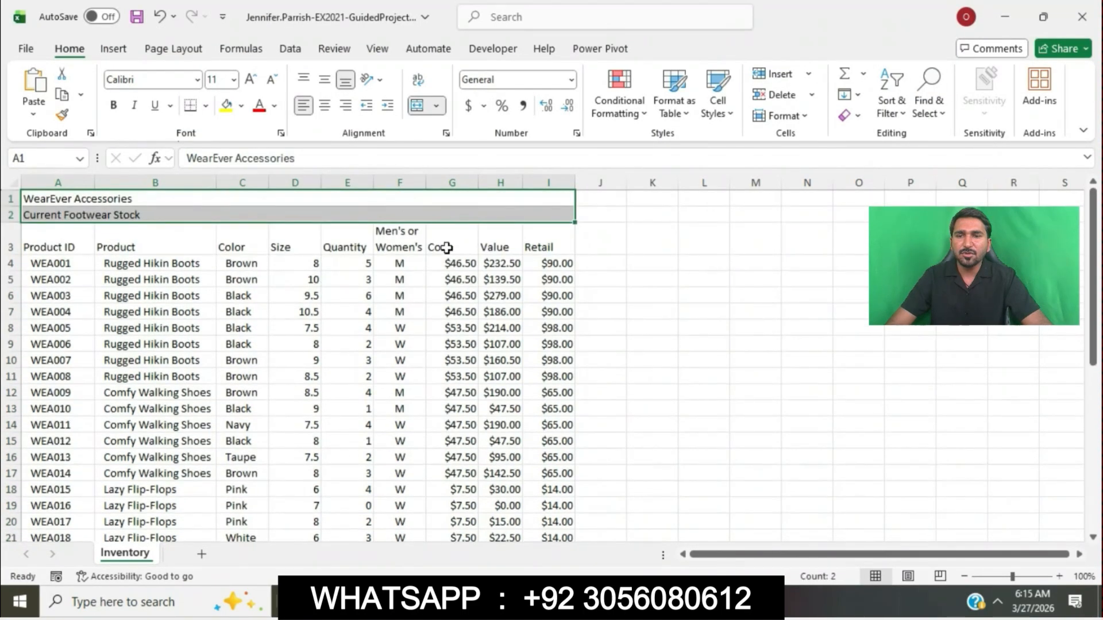
Read instruction 9f on the SIMnet page in the browser and set the font size of cells A1:A2 to 20 in Excel.
key("alt+Tab")
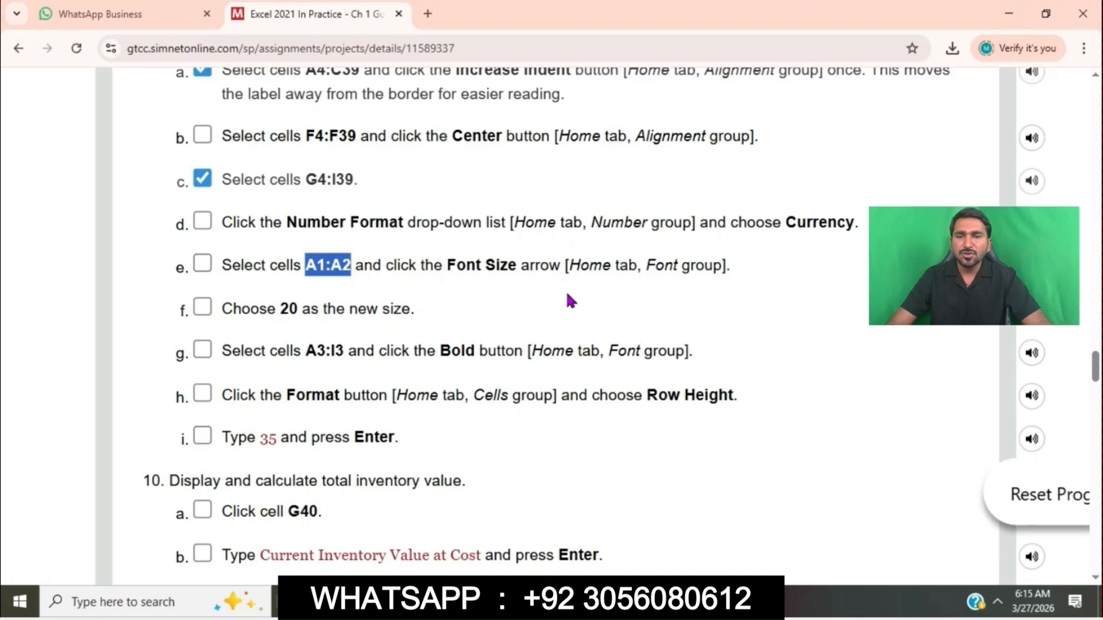
left_click_drag(236, 312, 434, 320)
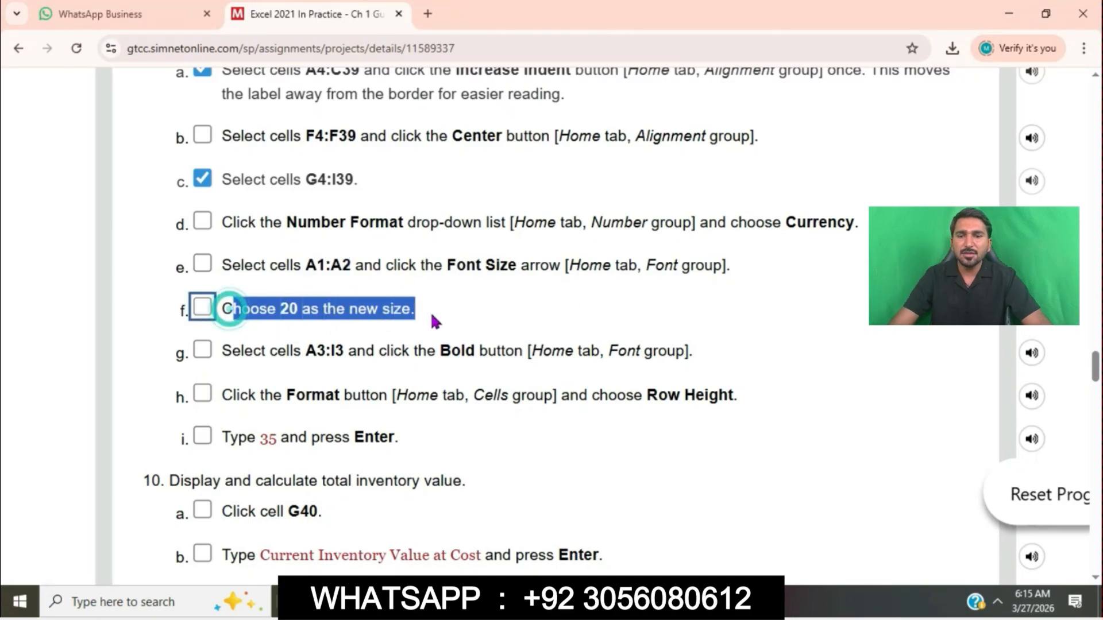
key("alt+Tab")
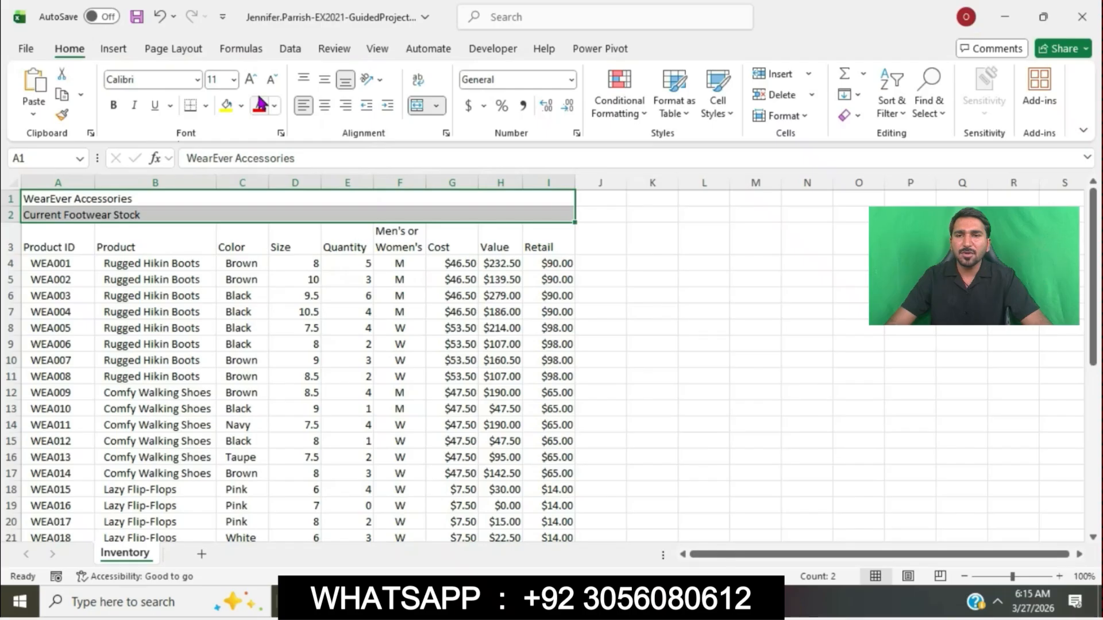
left_click(233, 79)
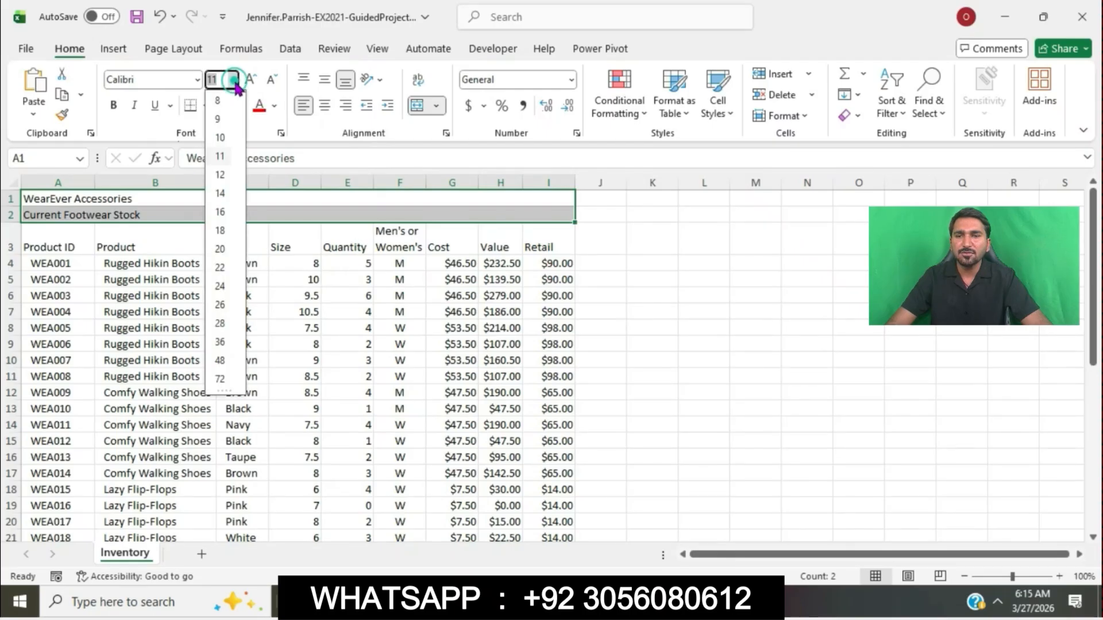
left_click(223, 249)
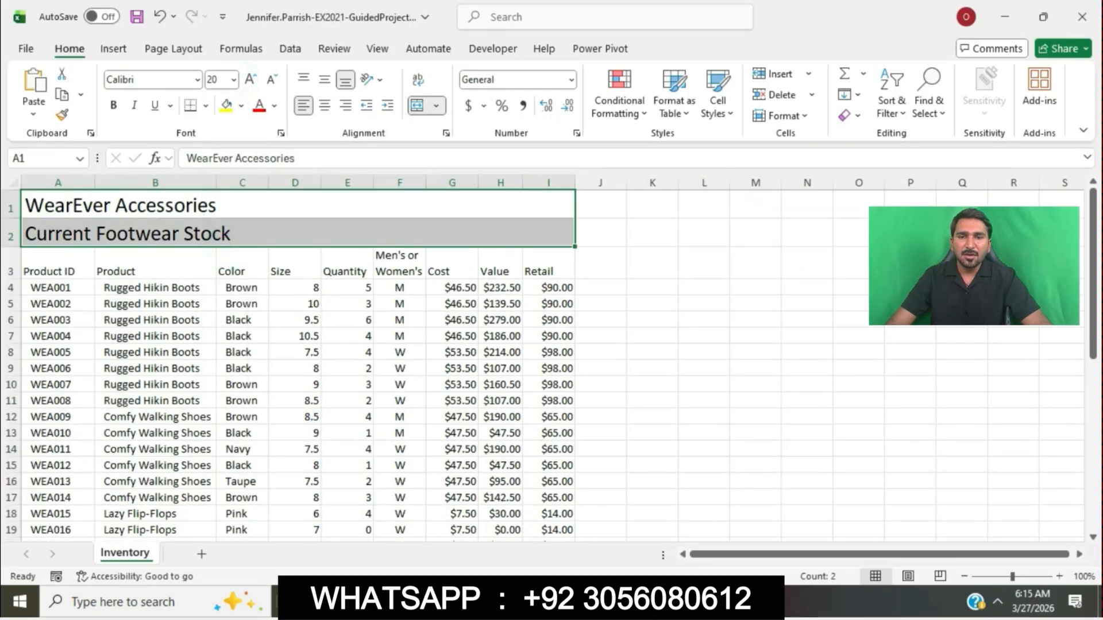
Take the range A3:I3 from instruction 9g in the browser and make those header cells bold on the Inventory sheet in Excel.
key("alt+Tab")
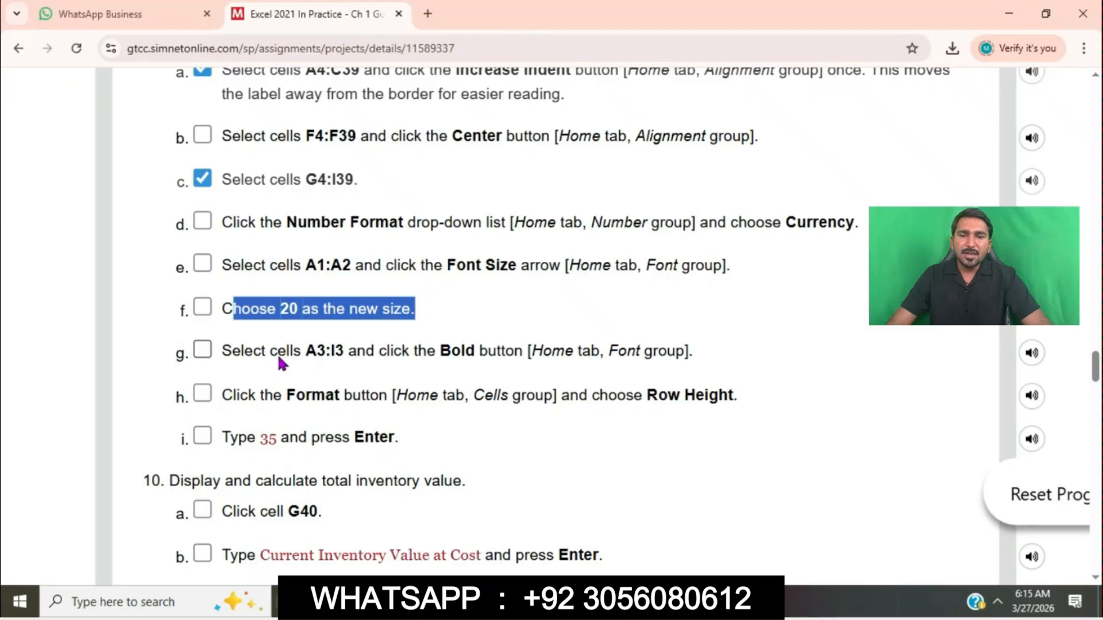
left_click(309, 359)
left_click_drag(308, 356, 354, 362)
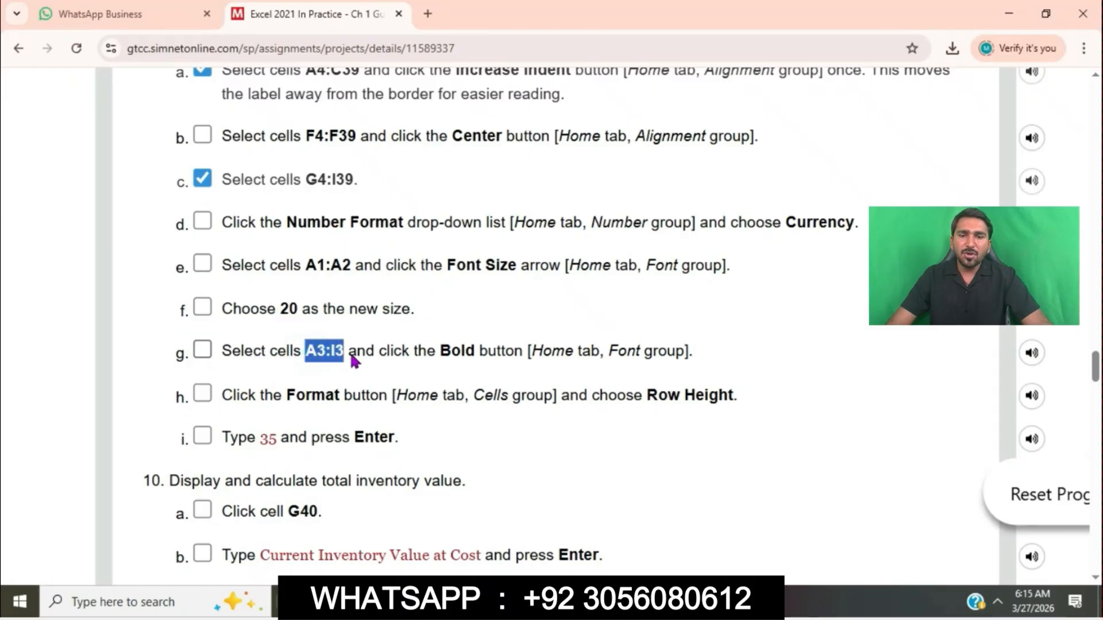
key("alt+Tab")
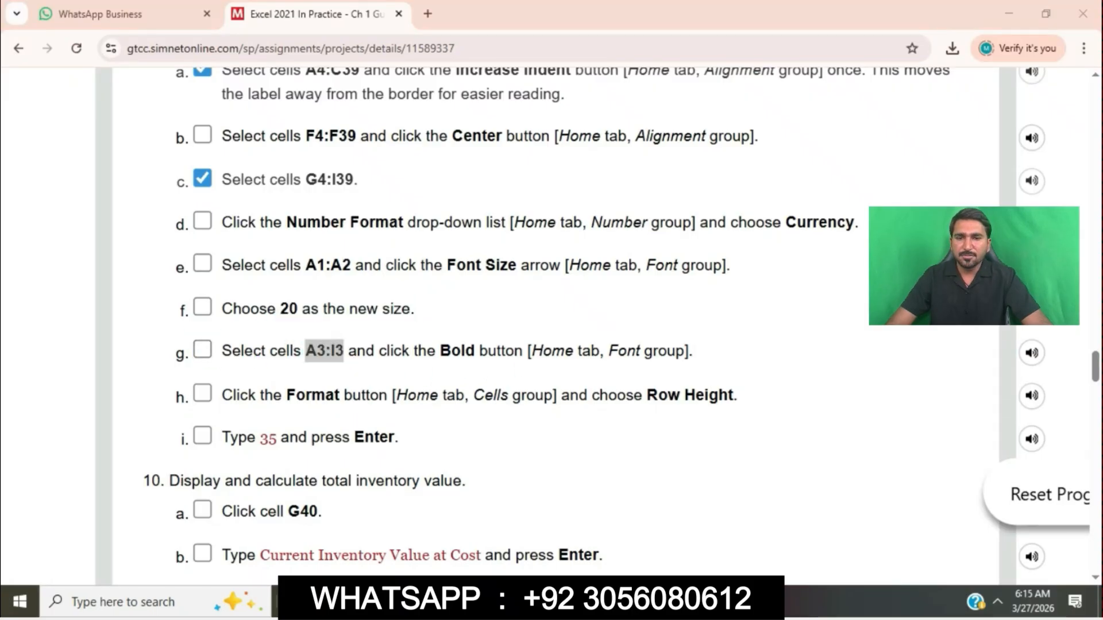
left_click(36, 159)
type("A3:I3")
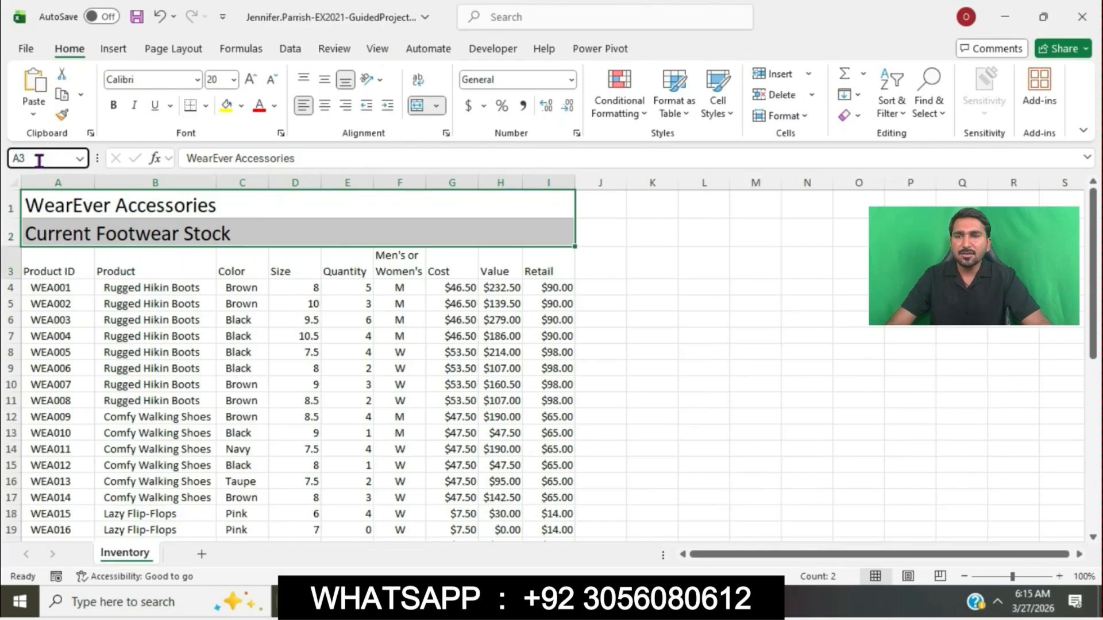
key("Return")
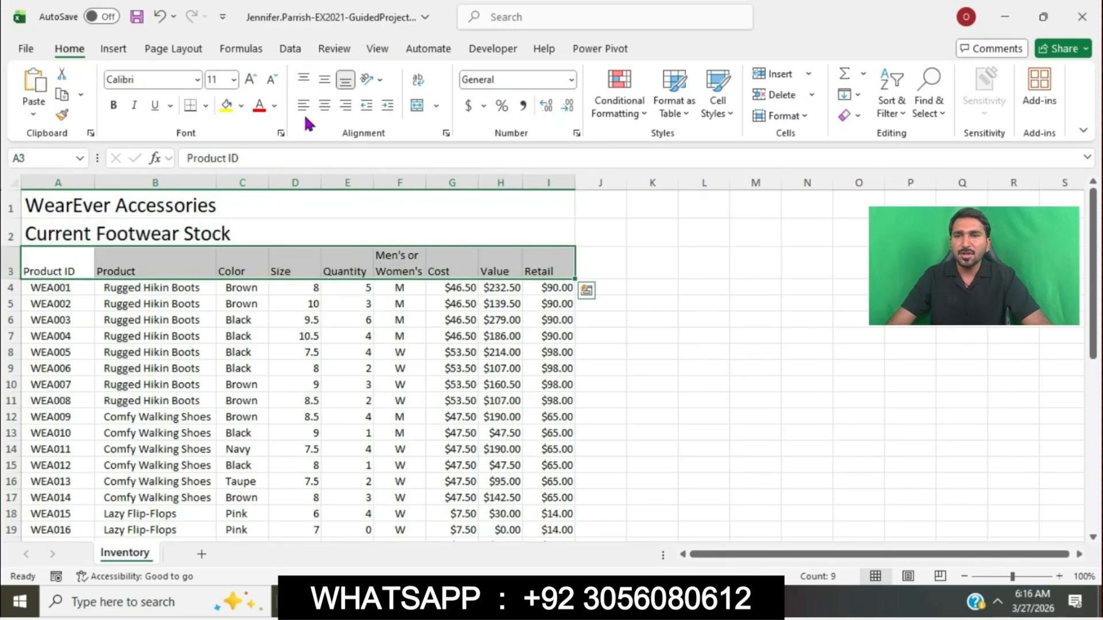
left_click(113, 105)
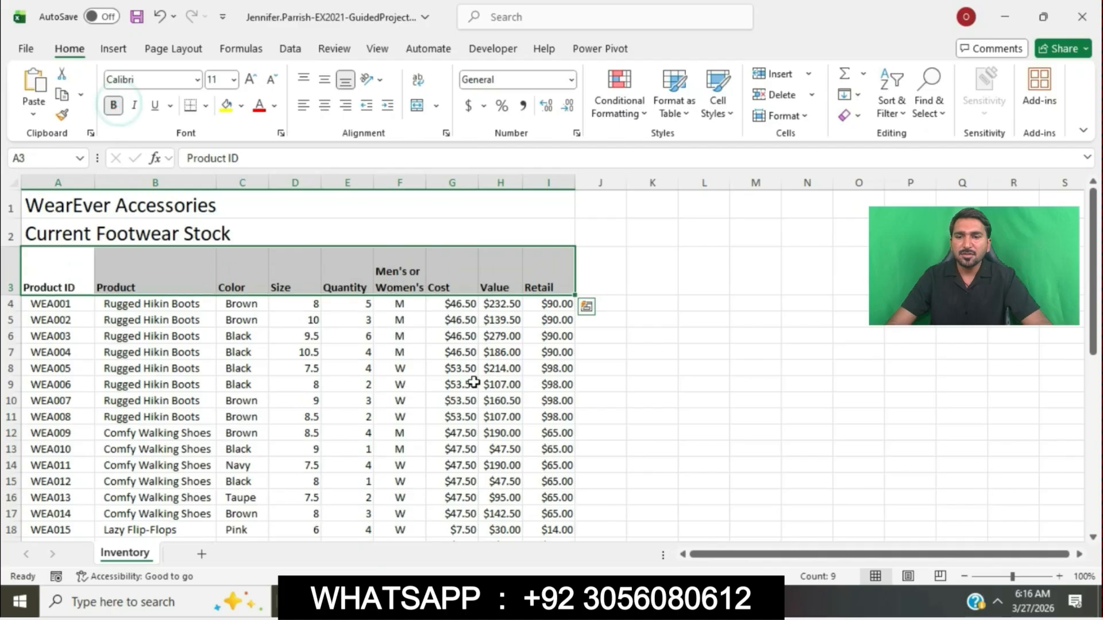
Read instructions 9h and 9i on the SIMnet page in the browser and set the height of header row 3 to 35 in Excel.
key("alt+Tab")
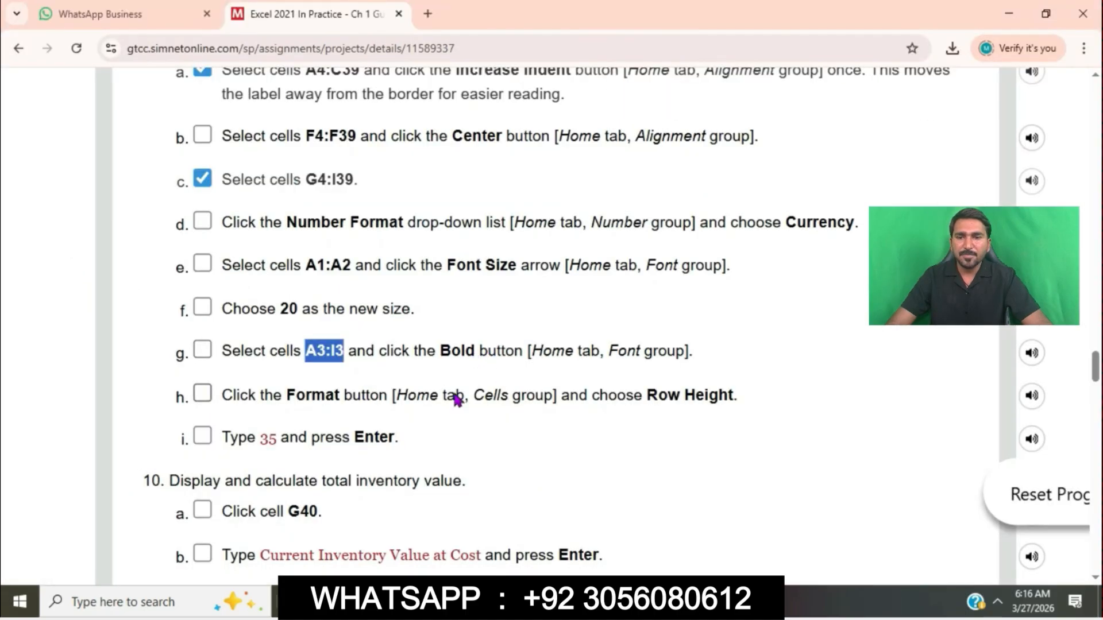
scroll(582, 388, "down", 1)
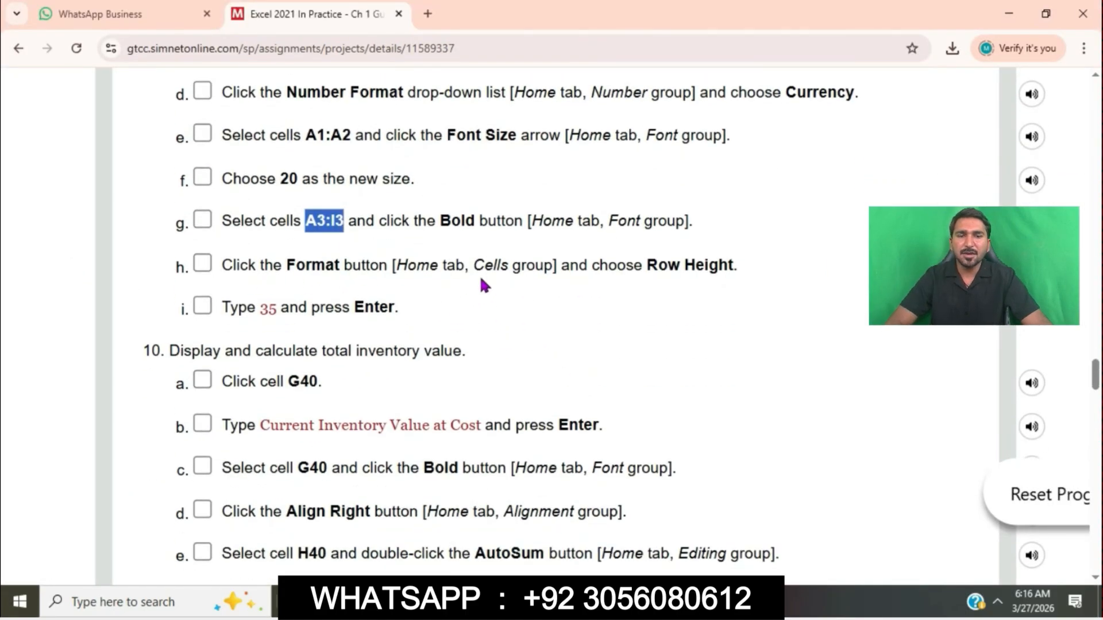
left_click(236, 273)
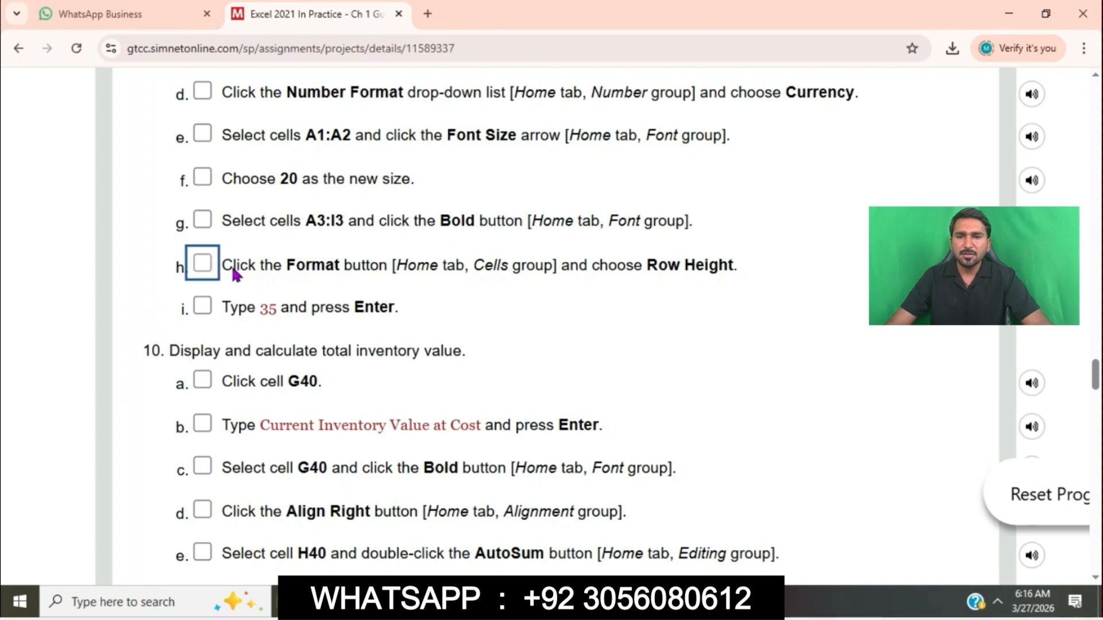
left_click_drag(235, 274, 746, 280)
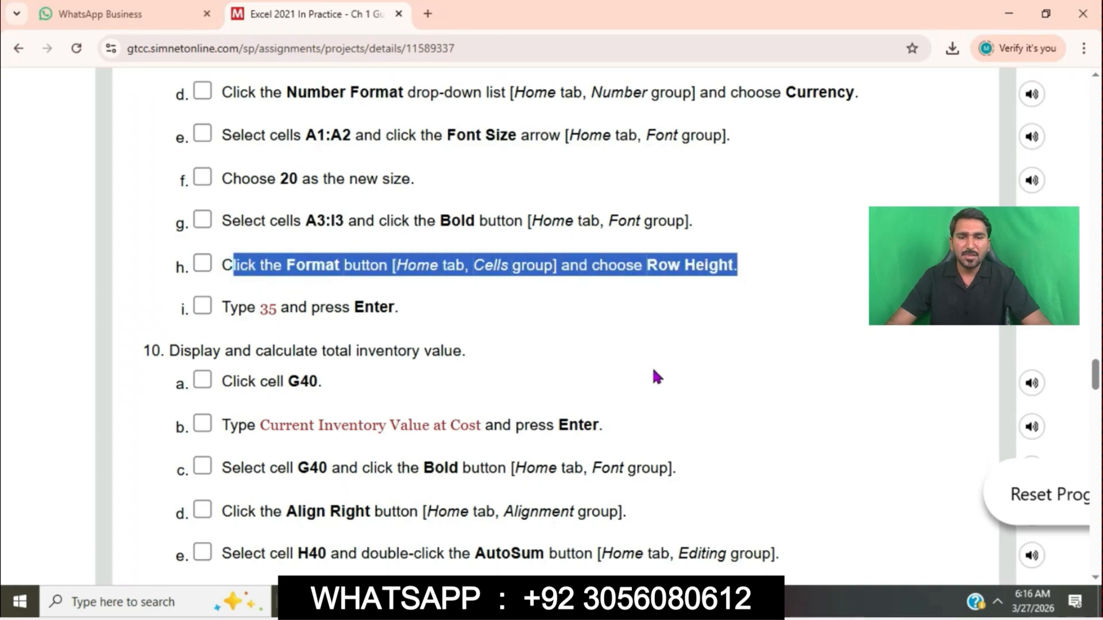
key("alt+Tab")
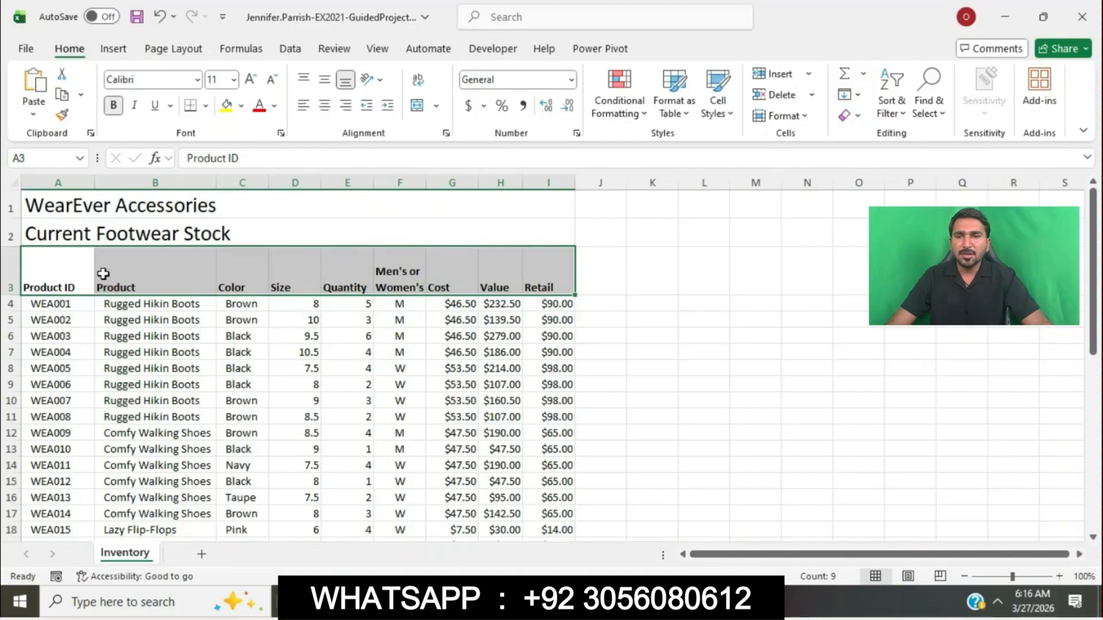
key("shift+space")
right_click(11, 279)
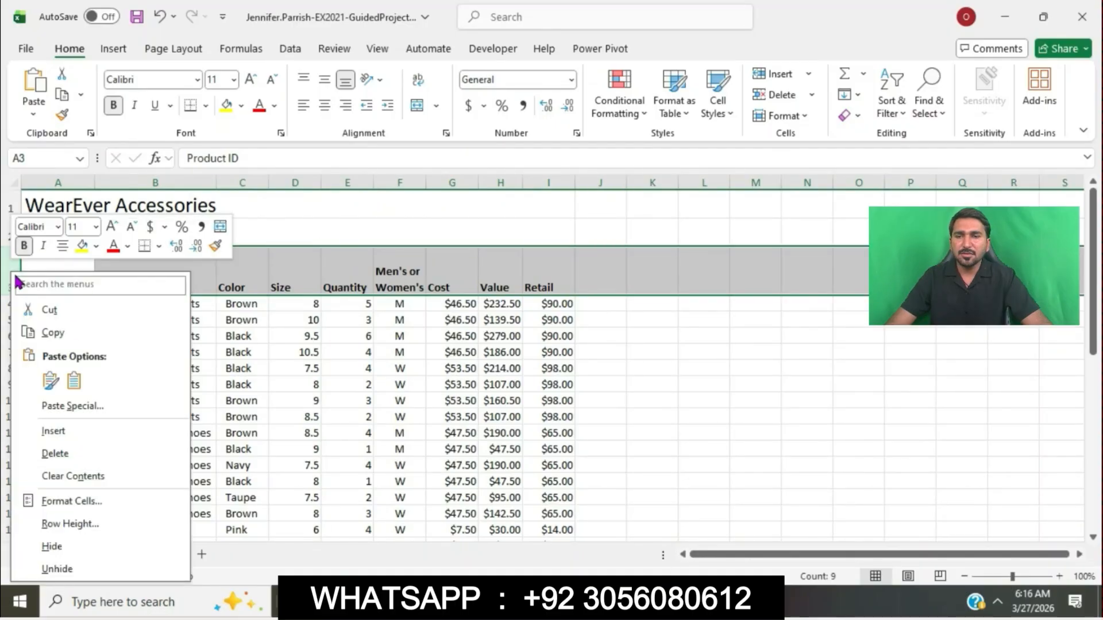
left_click(87, 523)
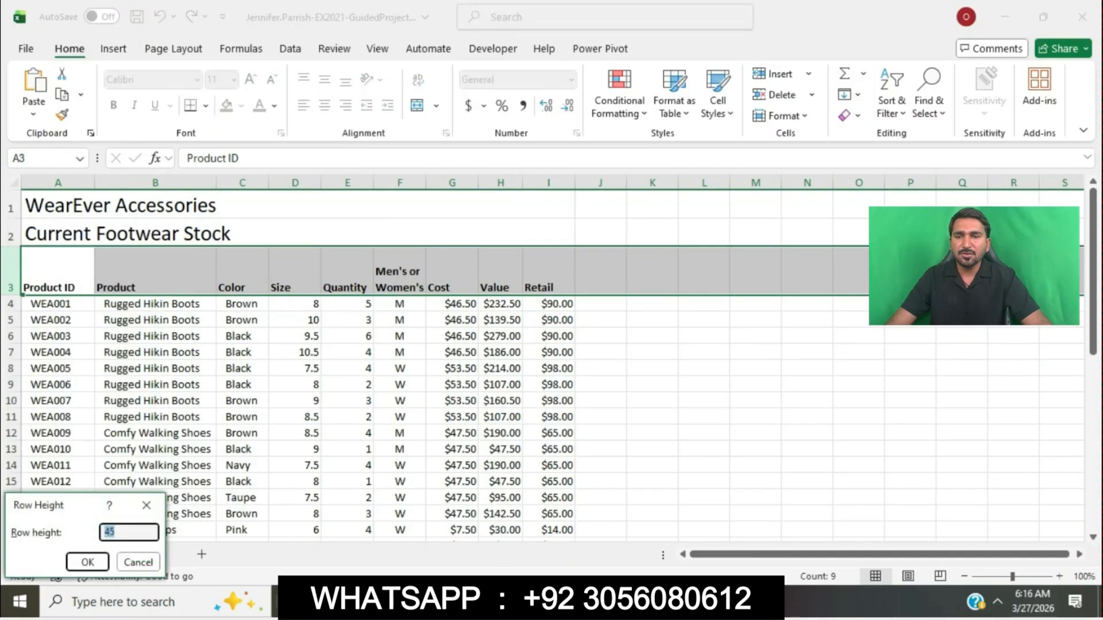
key("alt+Tab")
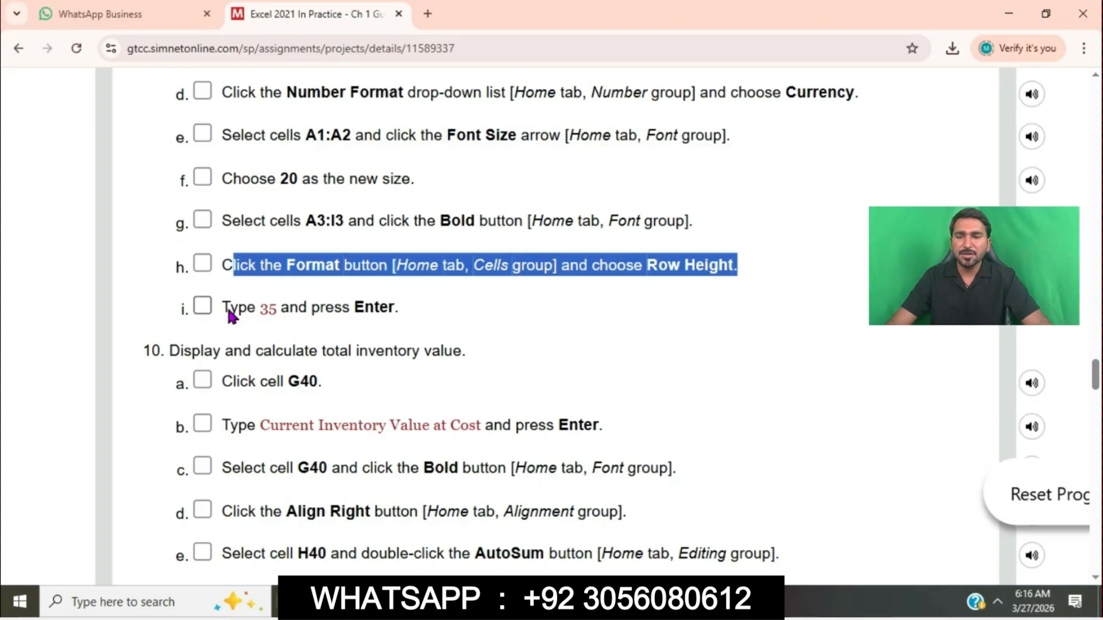
left_click_drag(229, 310, 426, 331)
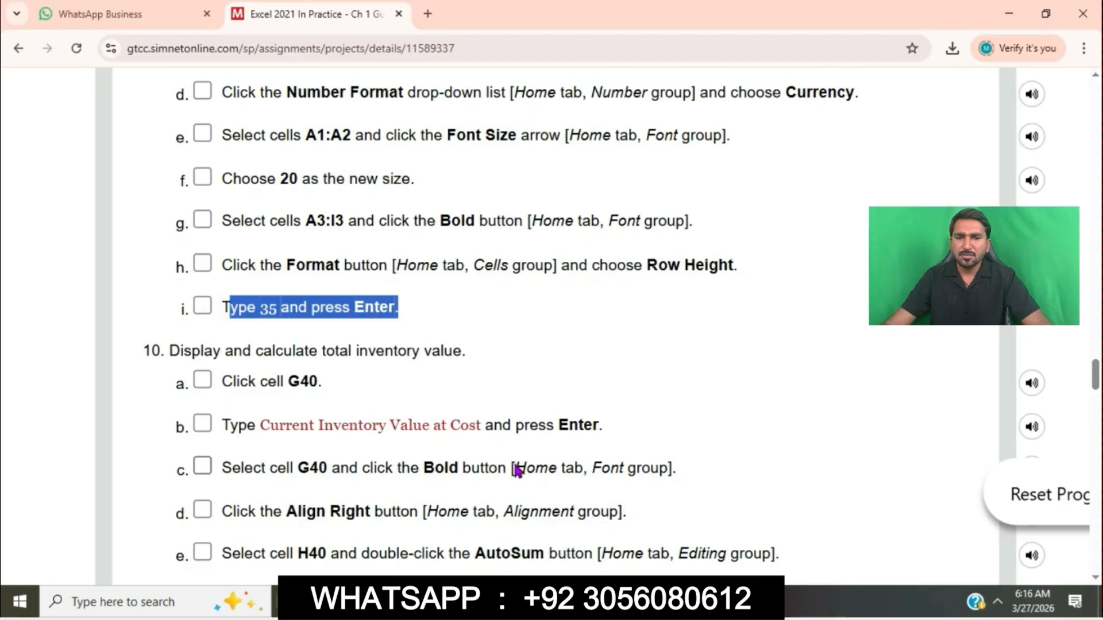
left_click(591, 600)
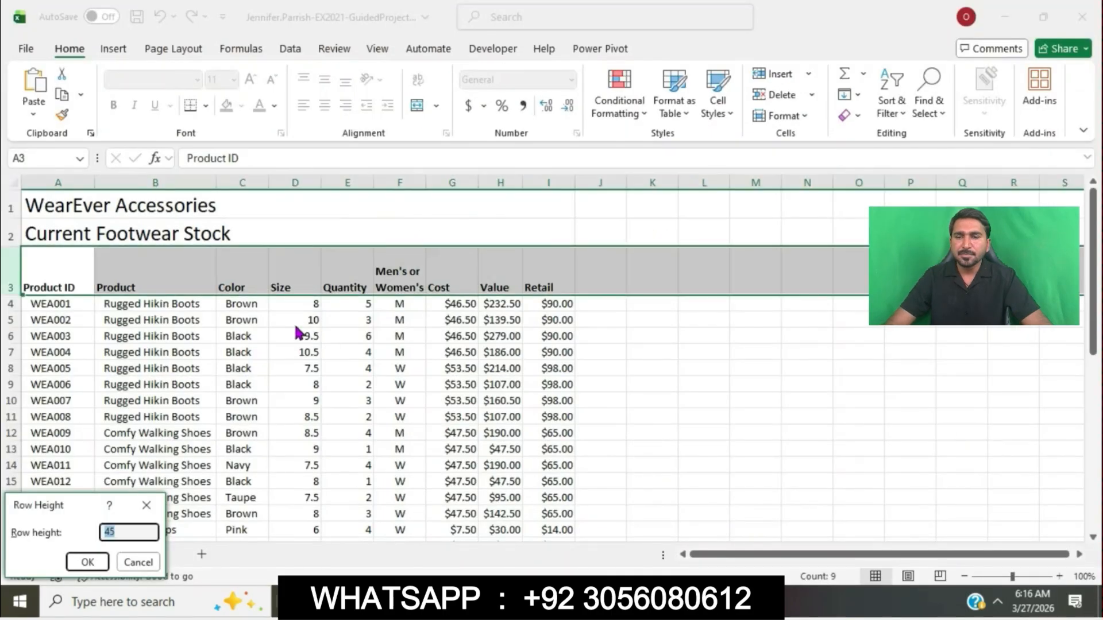
type("5")
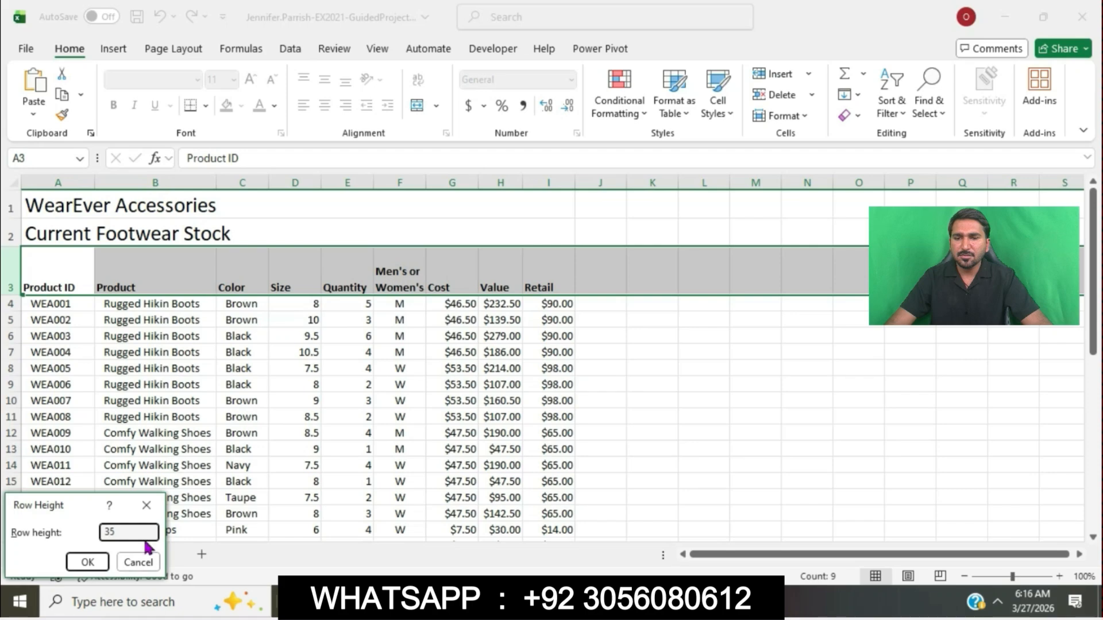
left_click(88, 562)
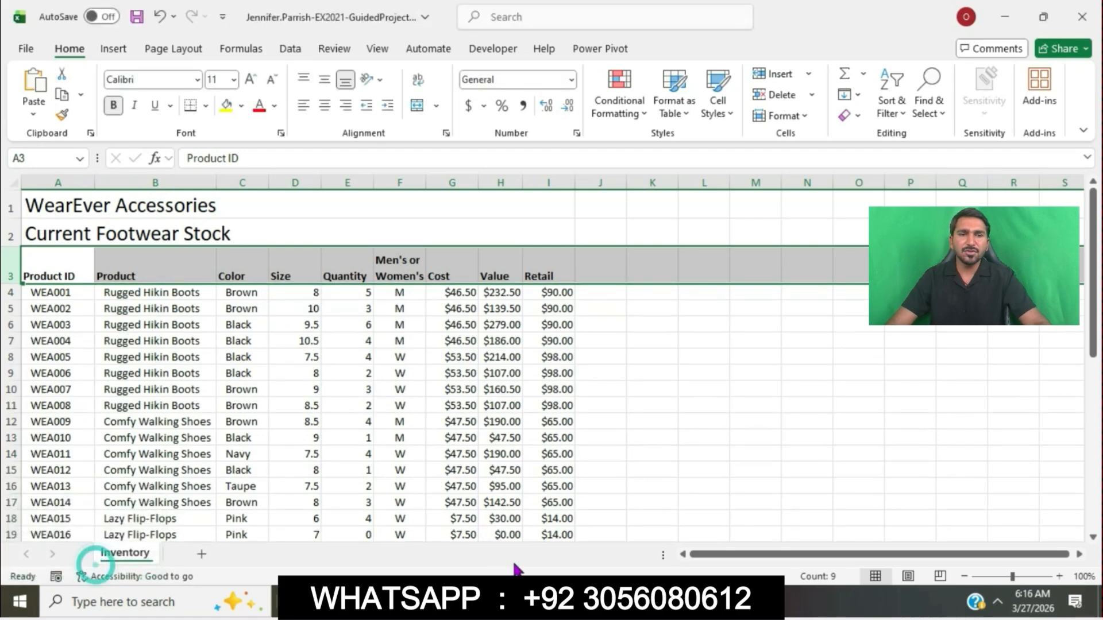